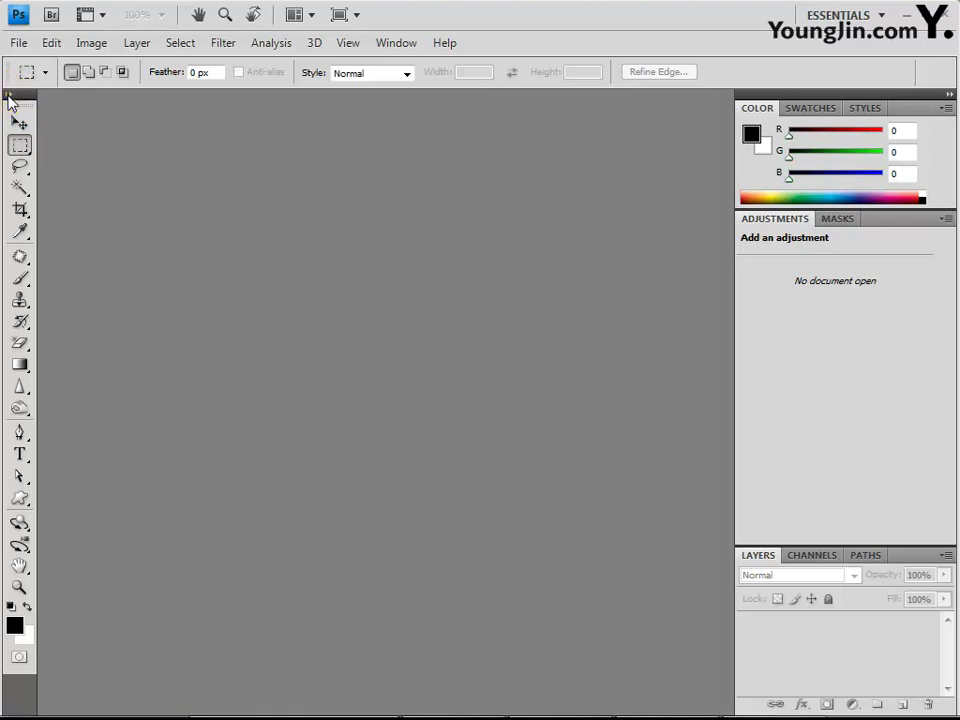
Switch the toolbox to its two-column layout.
{"action": "left_click", "coordinate": [9, 95]}
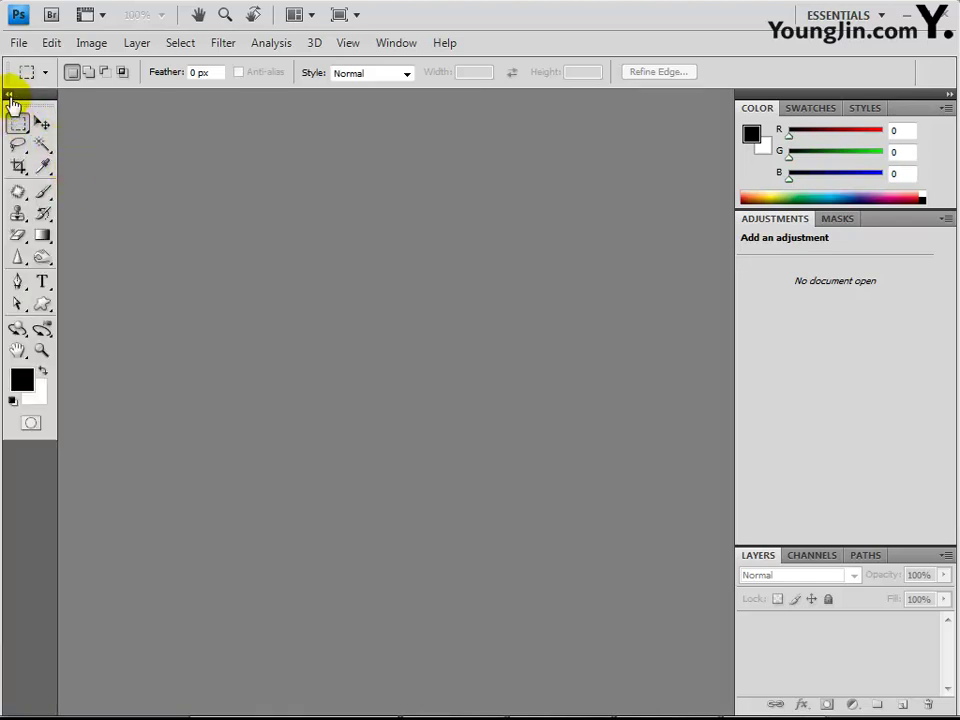
{"action": "left_click", "coordinate": [9, 95]}
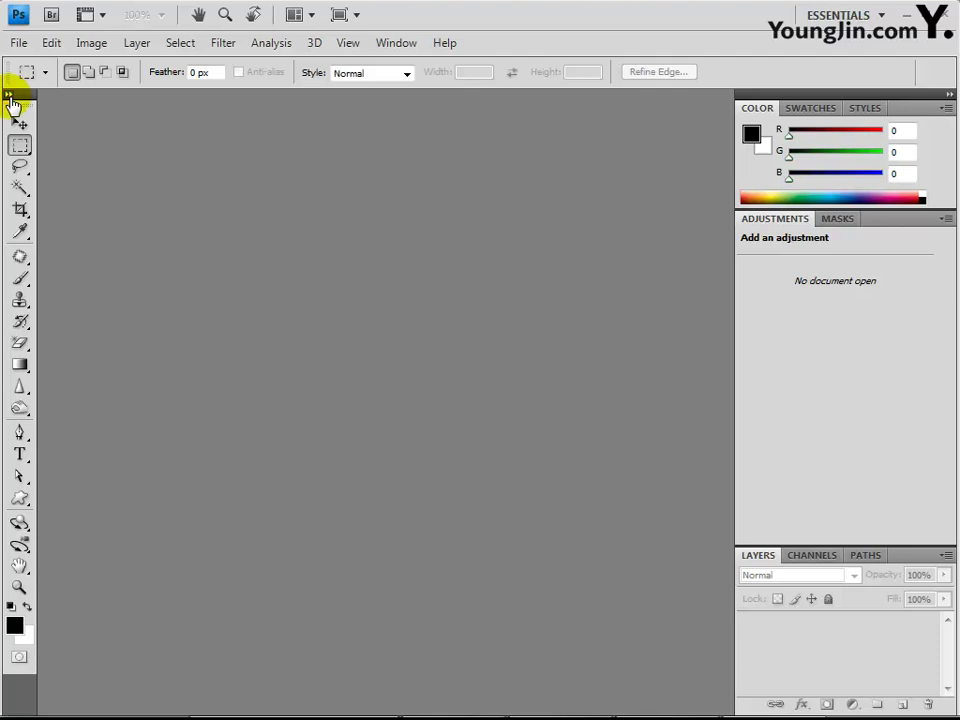
{"action": "left_click", "coordinate": [9, 95]}
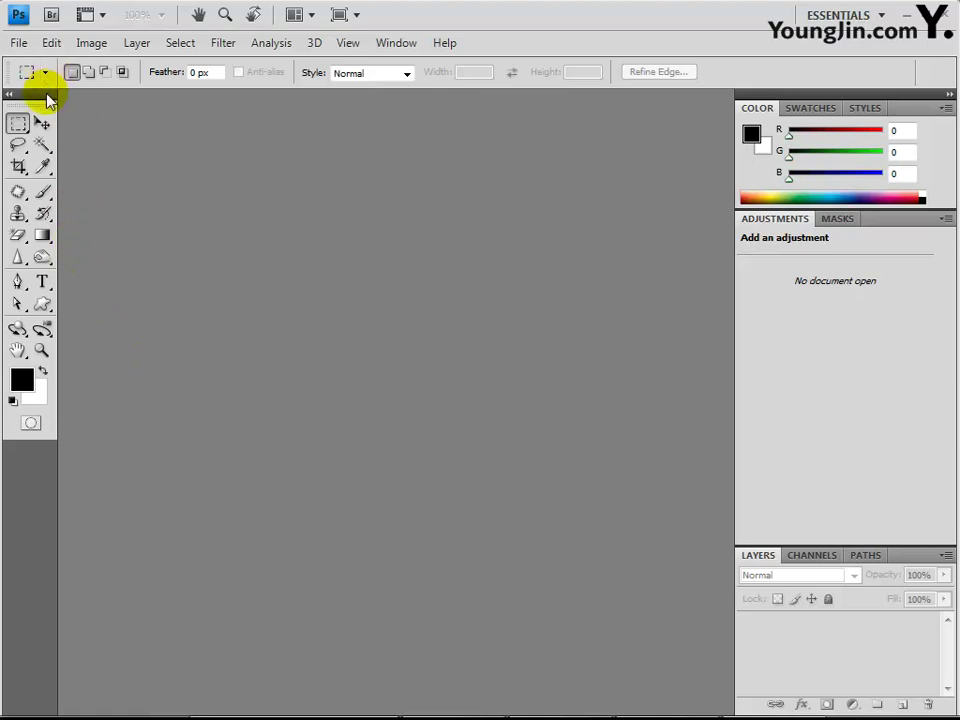
Open 바나나.jpg and 접시.jpg together from the Chapter01 folder and view each document in turn.
{"action": "left_click", "coordinate": [18, 43]}
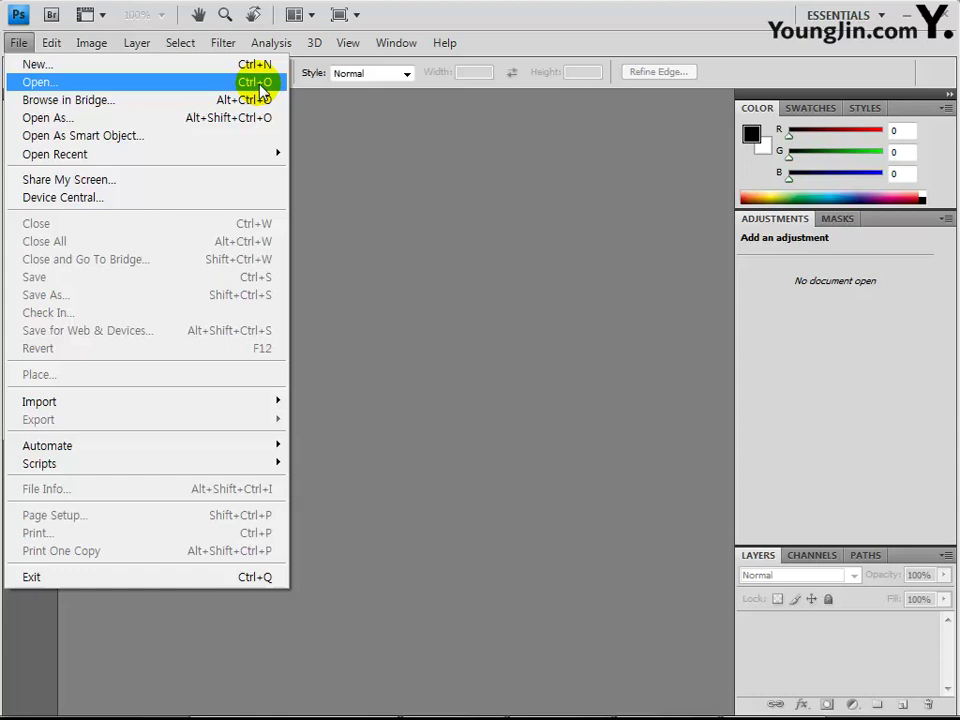
{"action": "left_click", "coordinate": [435, 280]}
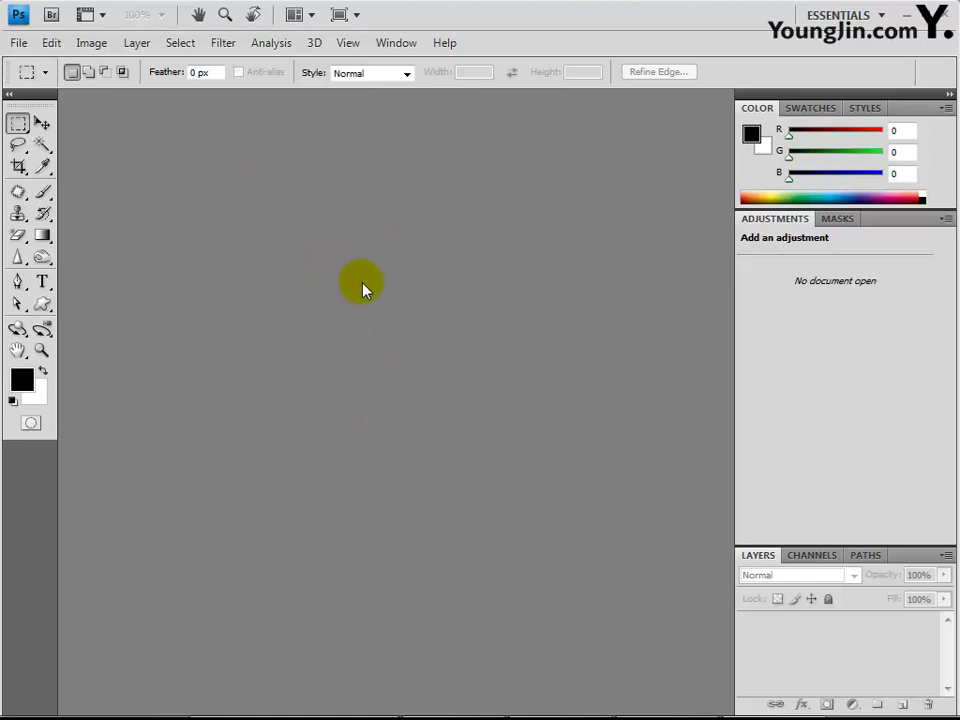
{"action": "double_click", "coordinate": [362, 290]}
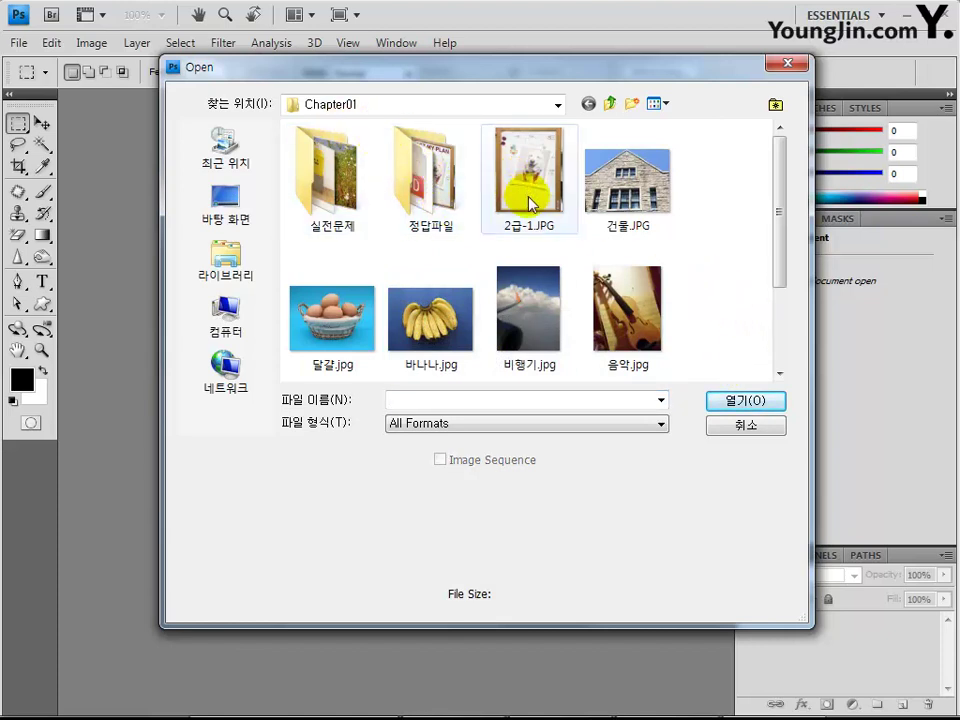
{"action": "left_click", "coordinate": [728, 326]}
{"action": "scroll", "coordinate": [726, 326], "scroll_direction": "down", "scroll_amount": 3}
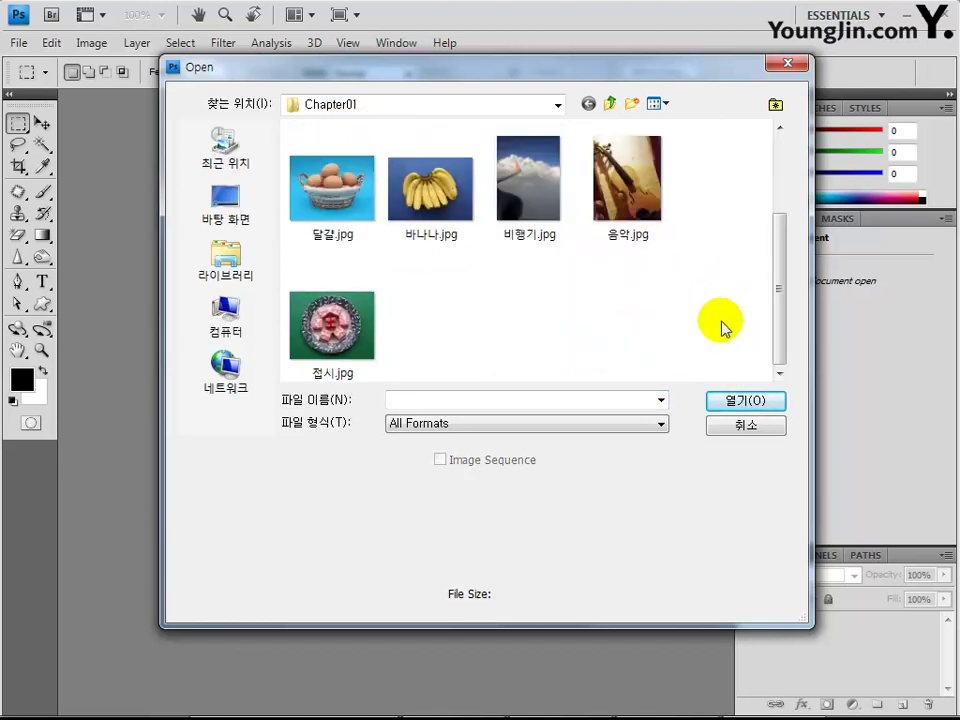
{"action": "left_click", "coordinate": [430, 190]}
{"action": "left_click", "coordinate": [347, 350]}
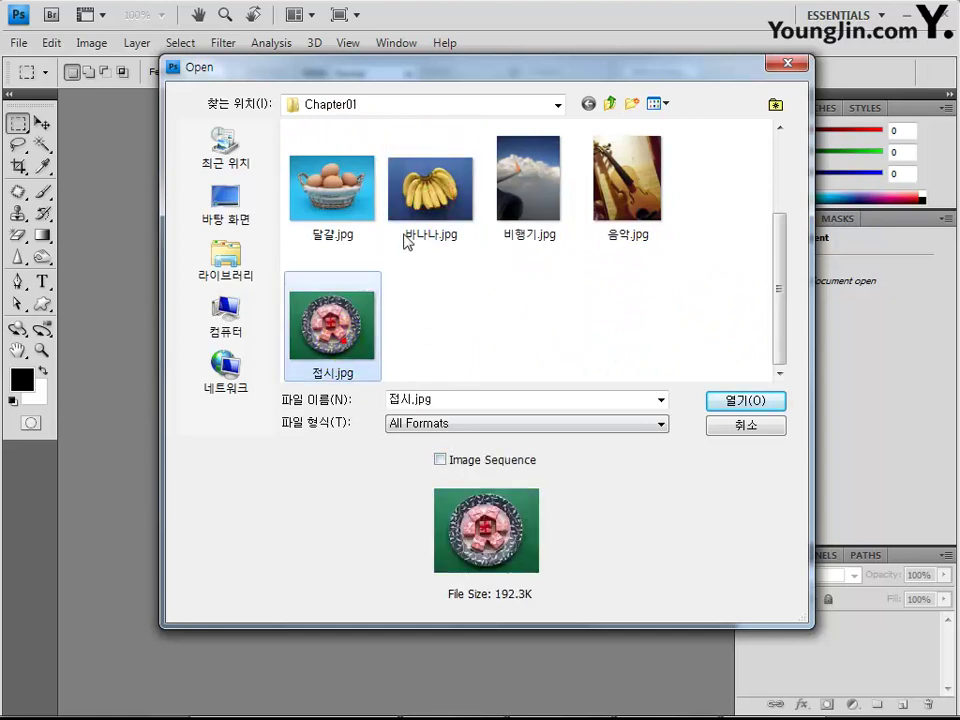
{"action": "left_click", "coordinate": [336, 364]}
{"action": "left_click", "coordinate": [430, 190]}
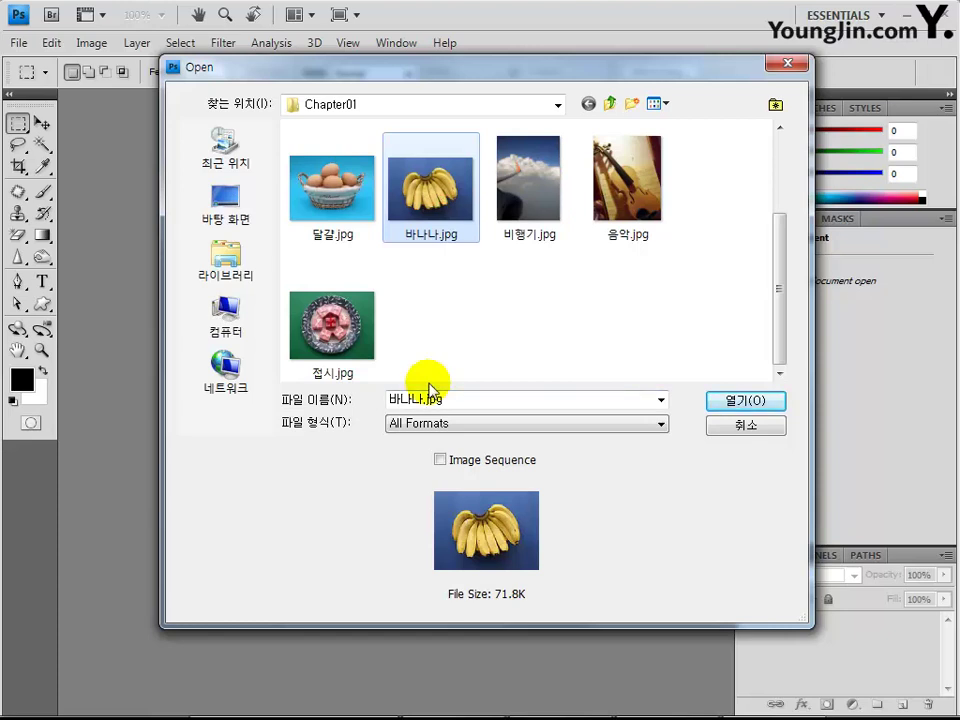
{"action": "mouse_move", "coordinate": [372, 370]}
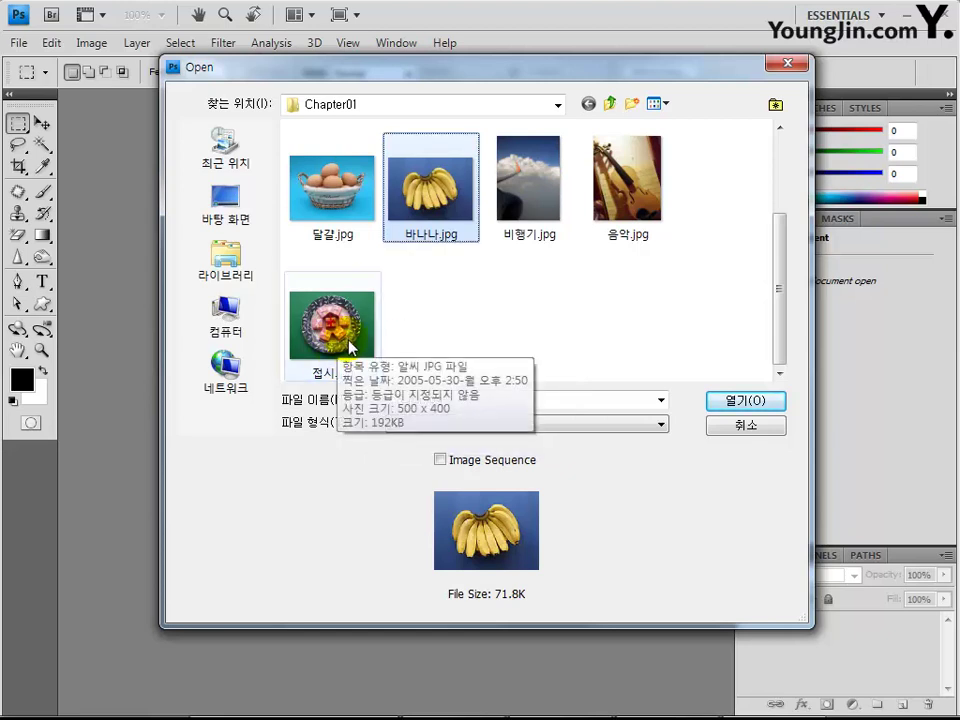
{"action": "left_click", "coordinate": [345, 335], "text": "ctrl"}
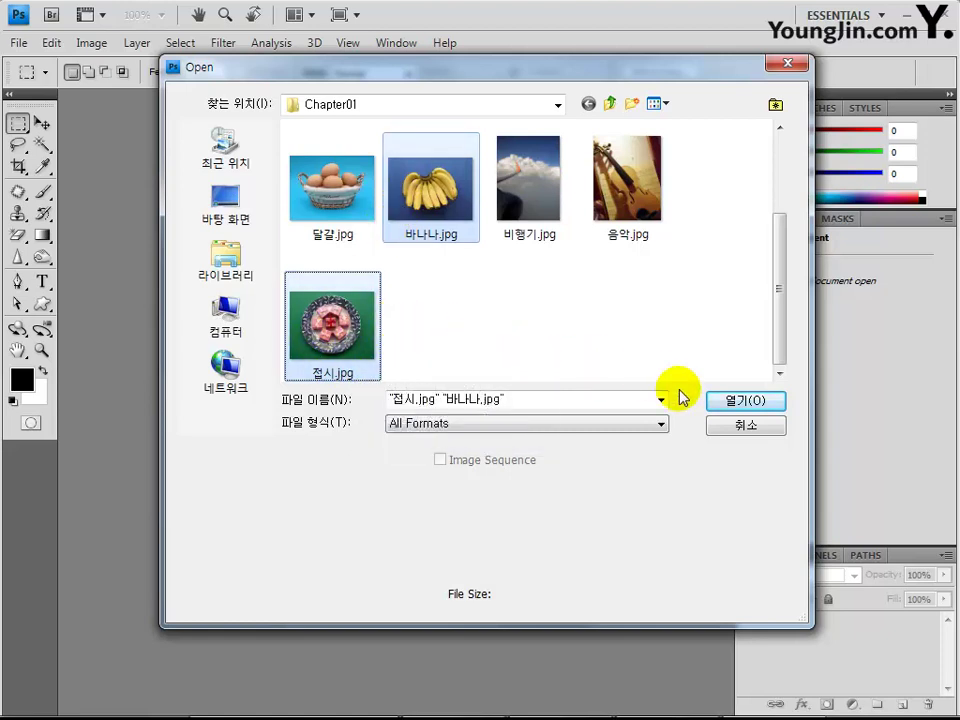
{"action": "left_click", "coordinate": [740, 400]}
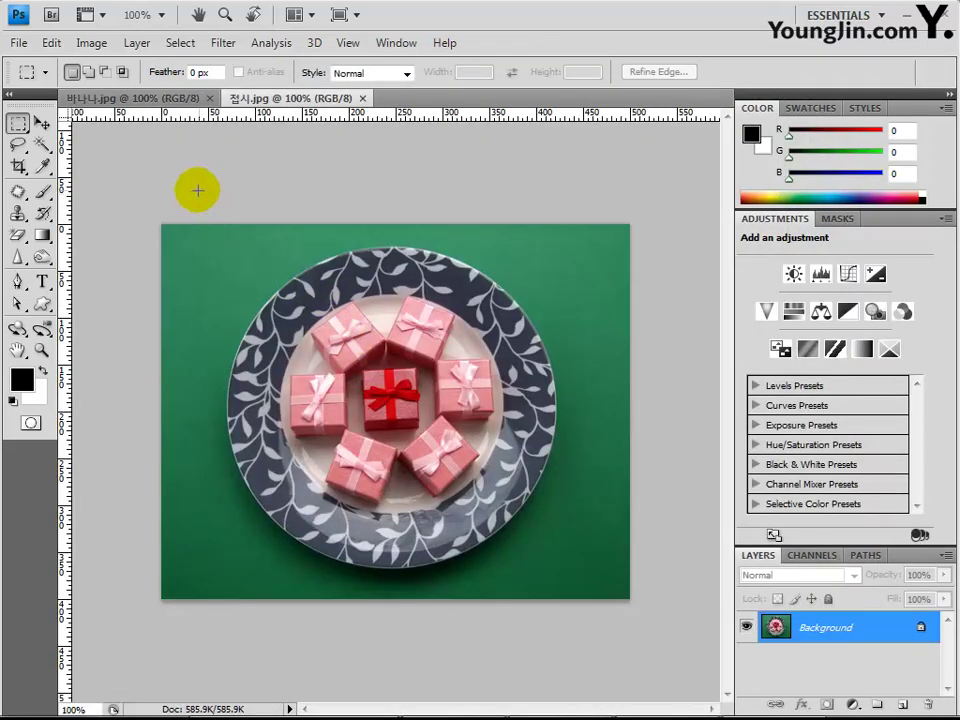
{"action": "left_click_drag", "start_coordinate": [145, 97], "coordinate": [160, 103]}
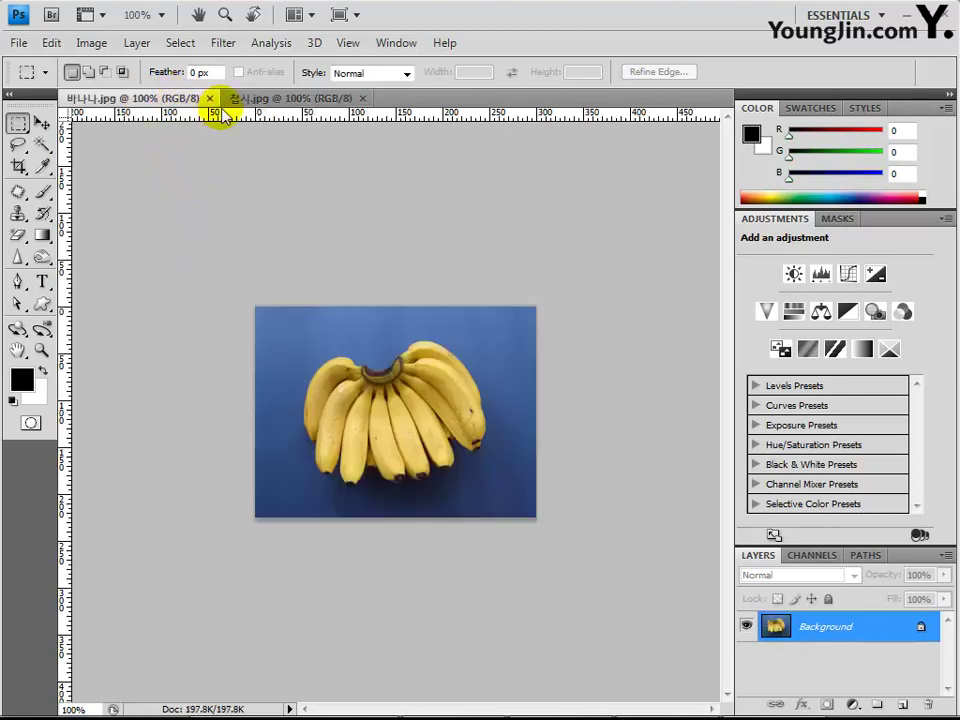
{"action": "left_click", "coordinate": [253, 100]}
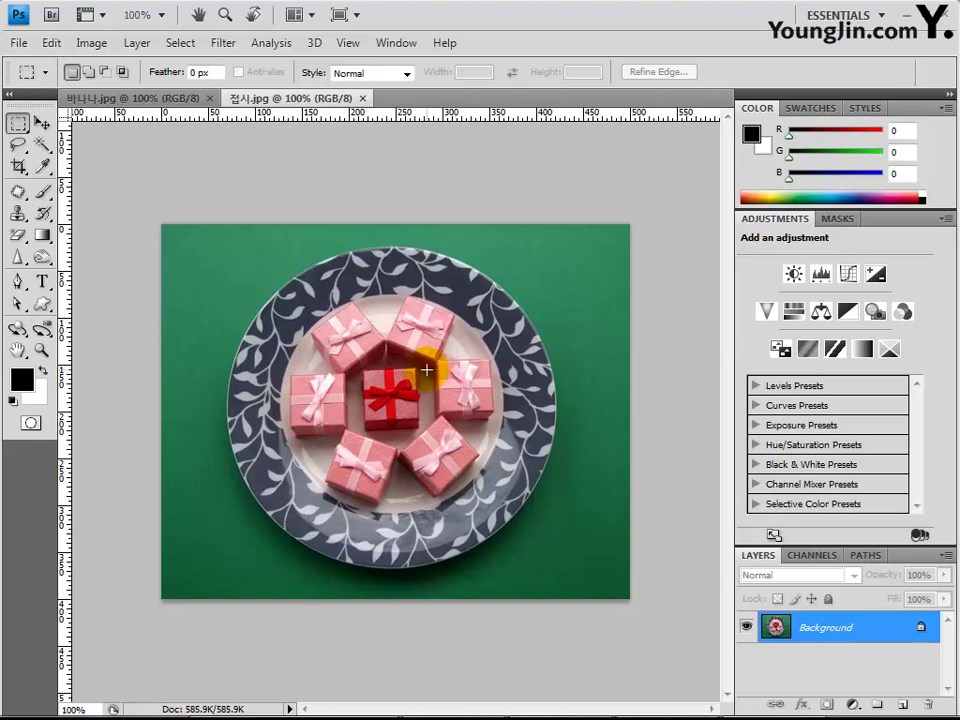
Open the finished example 001.psd from the 정답파일 folder.
{"action": "left_click", "coordinate": [18, 43]}
{"action": "left_click", "coordinate": [20, 81]}
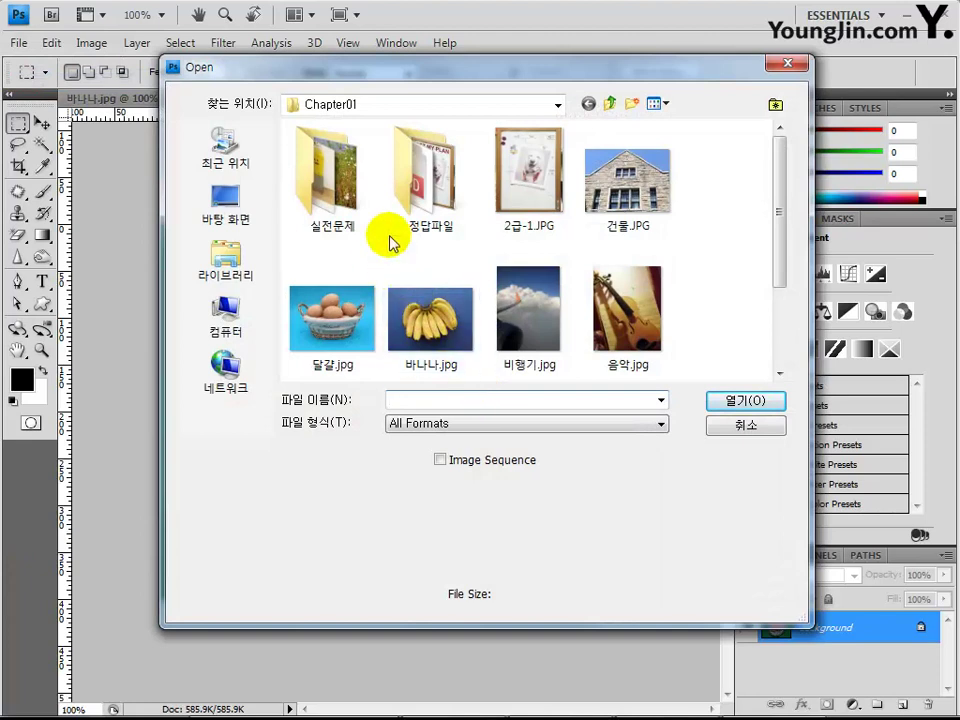
{"action": "double_click", "coordinate": [430, 172]}
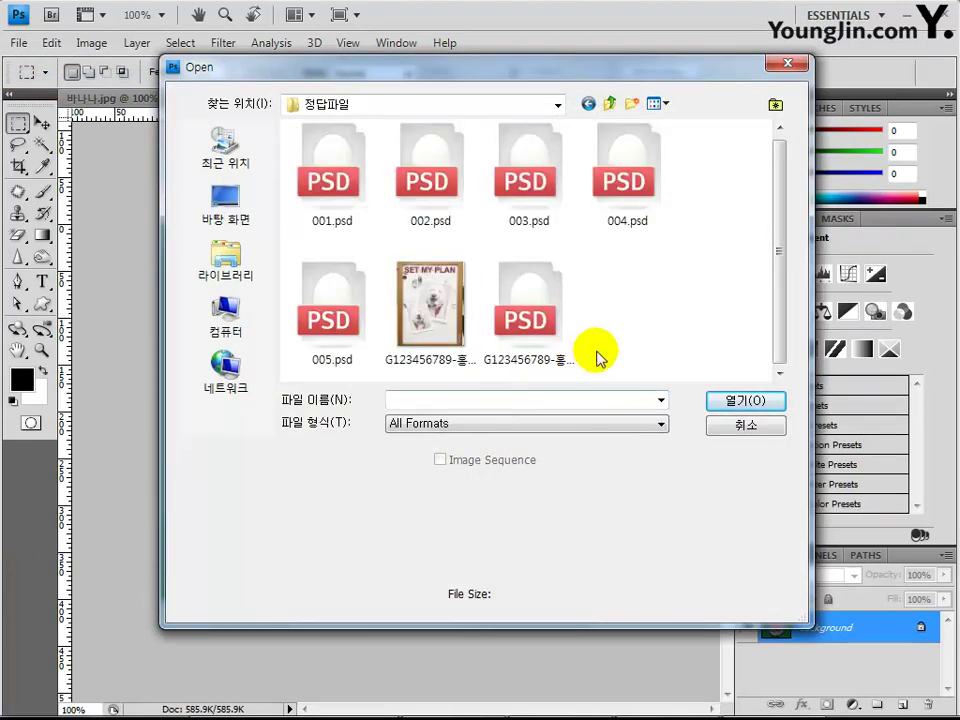
{"action": "left_click", "coordinate": [350, 176]}
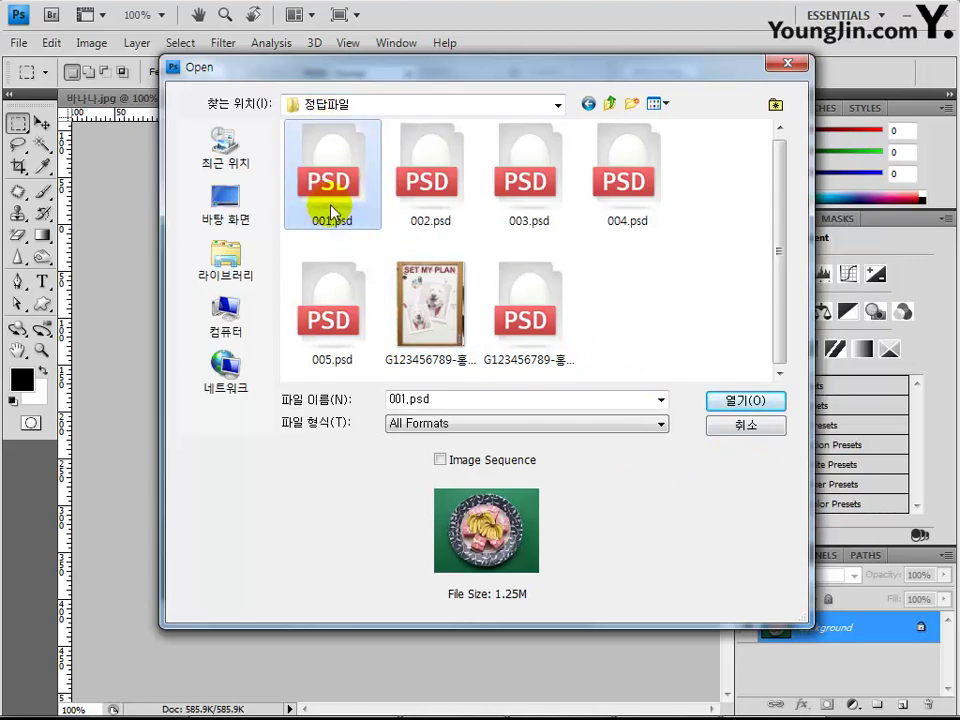
{"action": "left_click", "coordinate": [735, 400]}
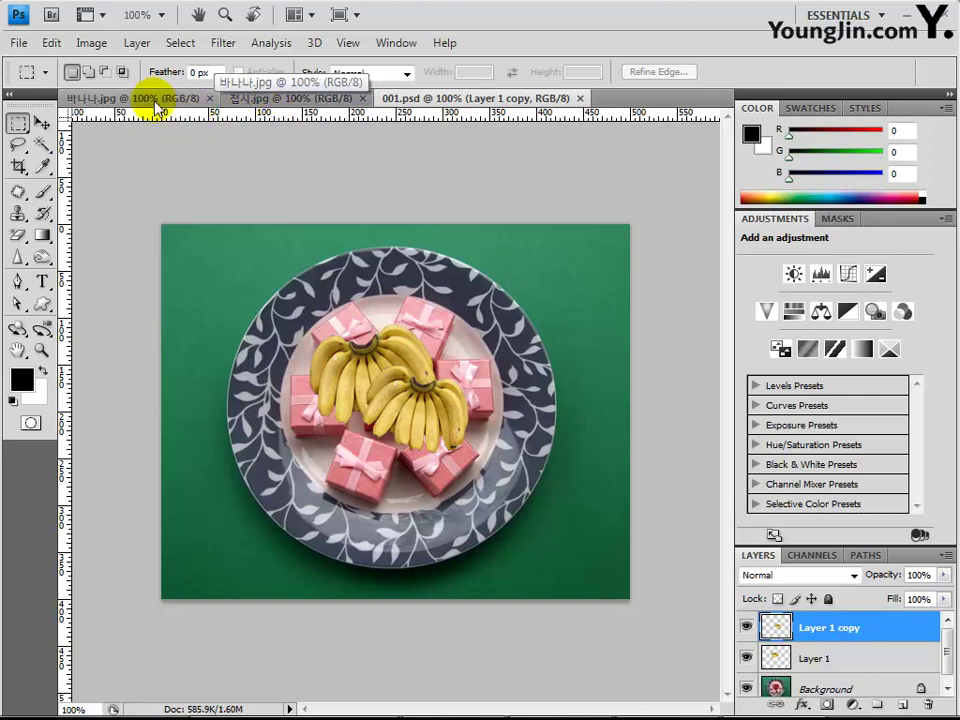
View the source images 바나나.jpg and 접시.jpg, leaving 바나나.jpg as the active document.
{"action": "left_click", "coordinate": [108, 98]}
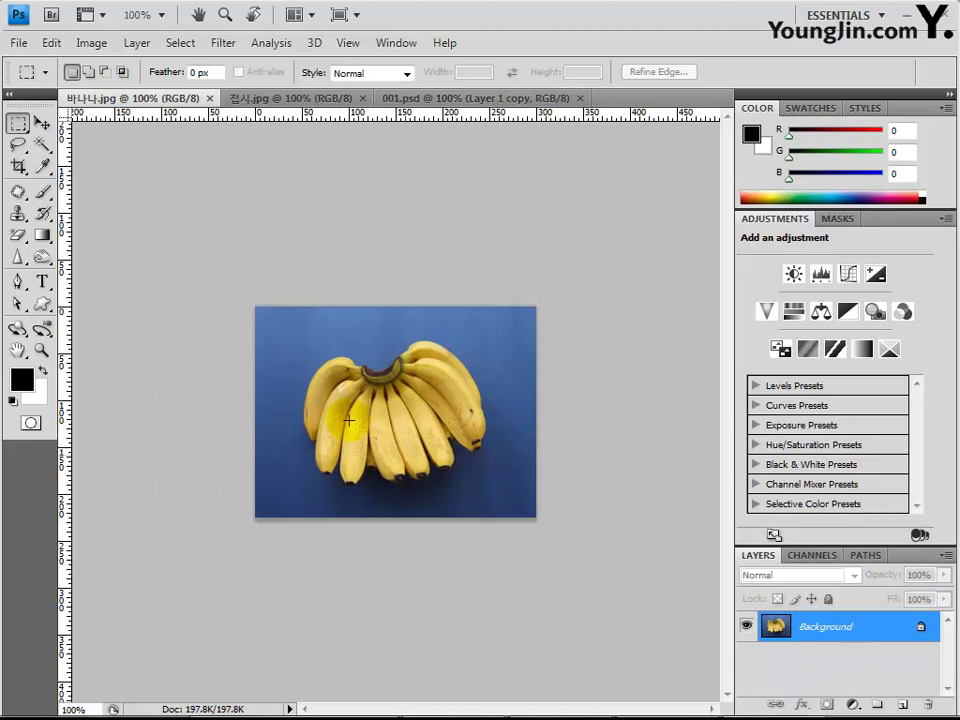
{"action": "key", "text": "ctrl+Tab"}
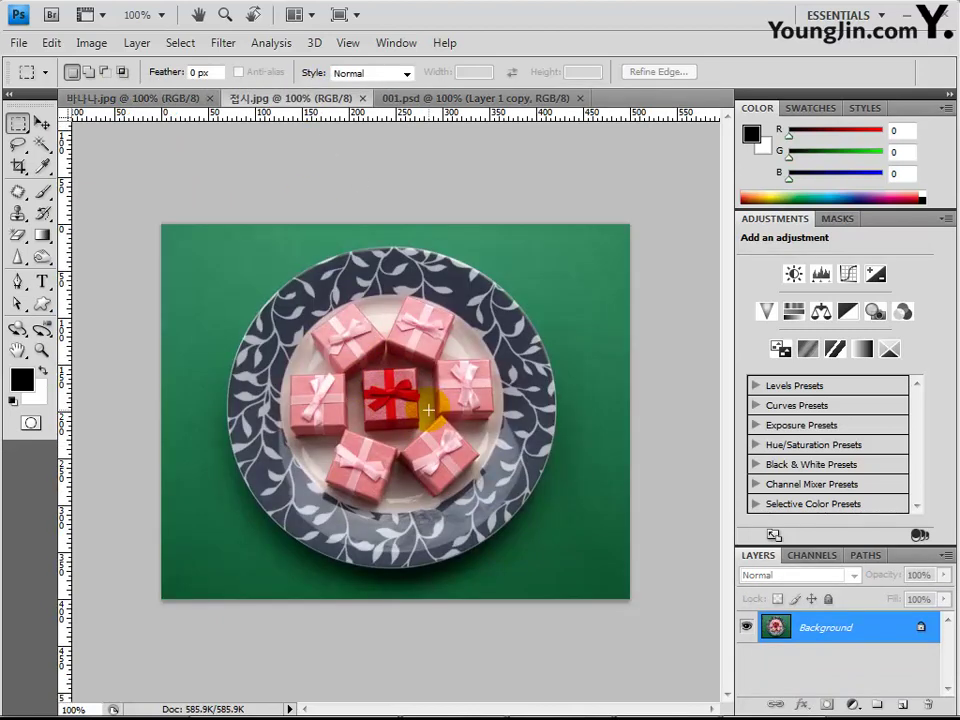
{"action": "key", "text": "ctrl+shift+Tab"}
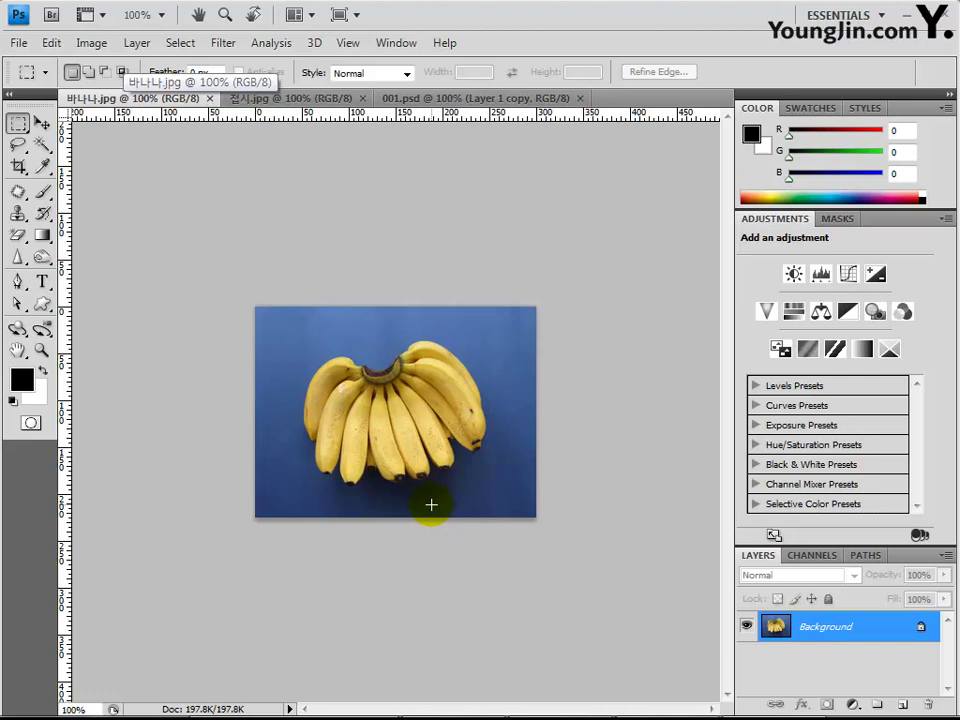
Examine the tool variants in the Marquee, Lasso and Magic Wand groups.
{"action": "left_click", "coordinate": [20, 125]}
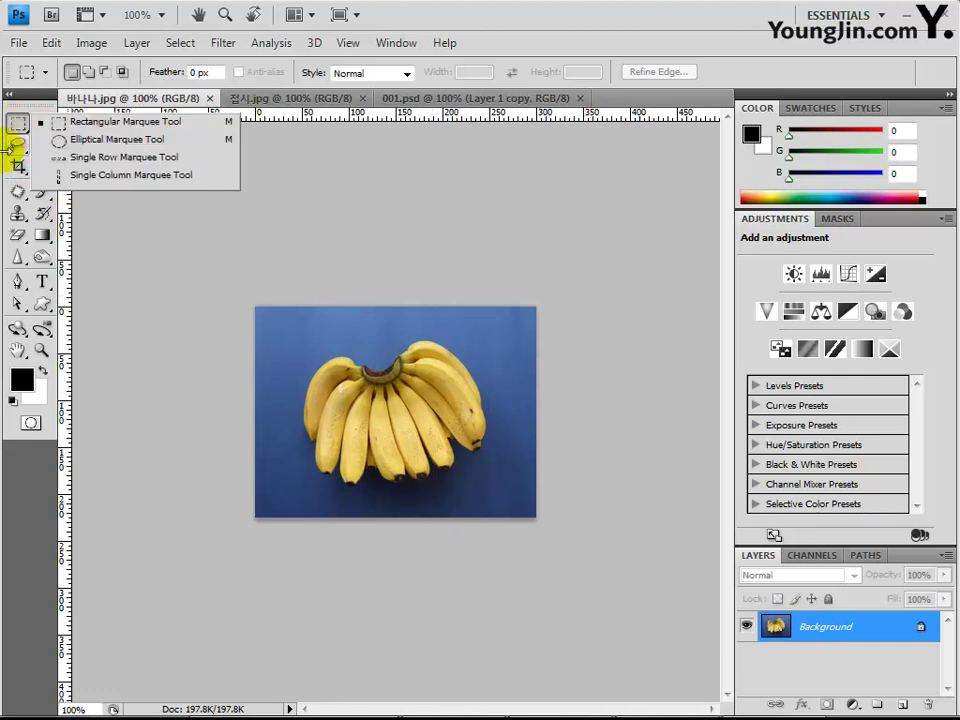
{"action": "left_click", "coordinate": [17, 147]}
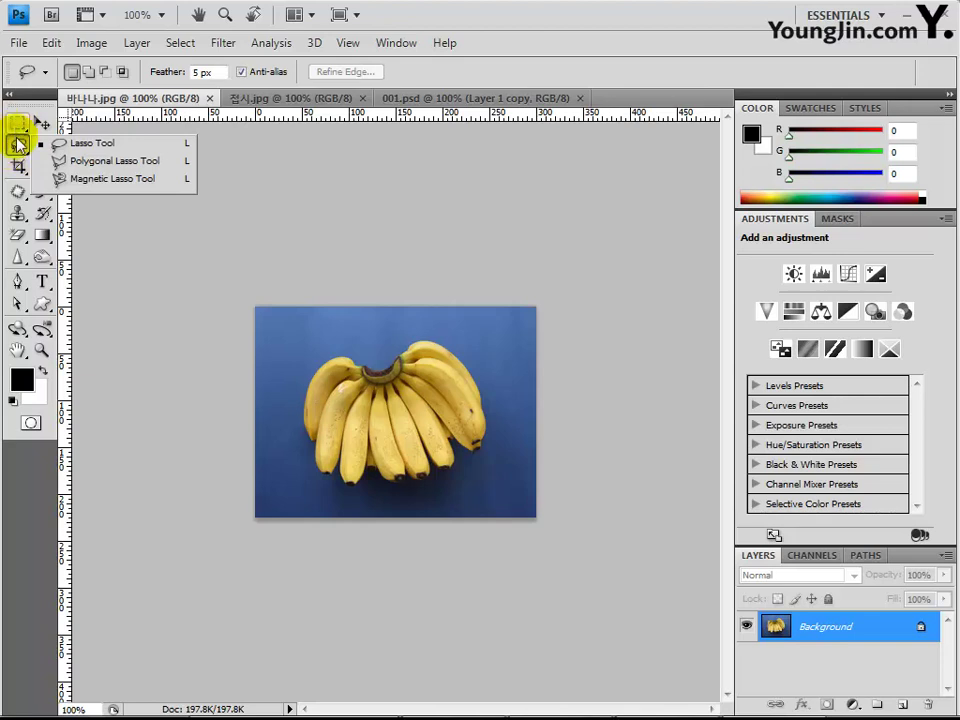
{"action": "left_click", "coordinate": [40, 145]}
{"action": "mouse_move", "coordinate": [40, 145]}
{"action": "left_mouse_down"}
{"action": "mouse_move", "coordinate": [137, 146]}
{"action": "mouse_move", "coordinate": [148, 165]}
{"action": "left_mouse_up"}
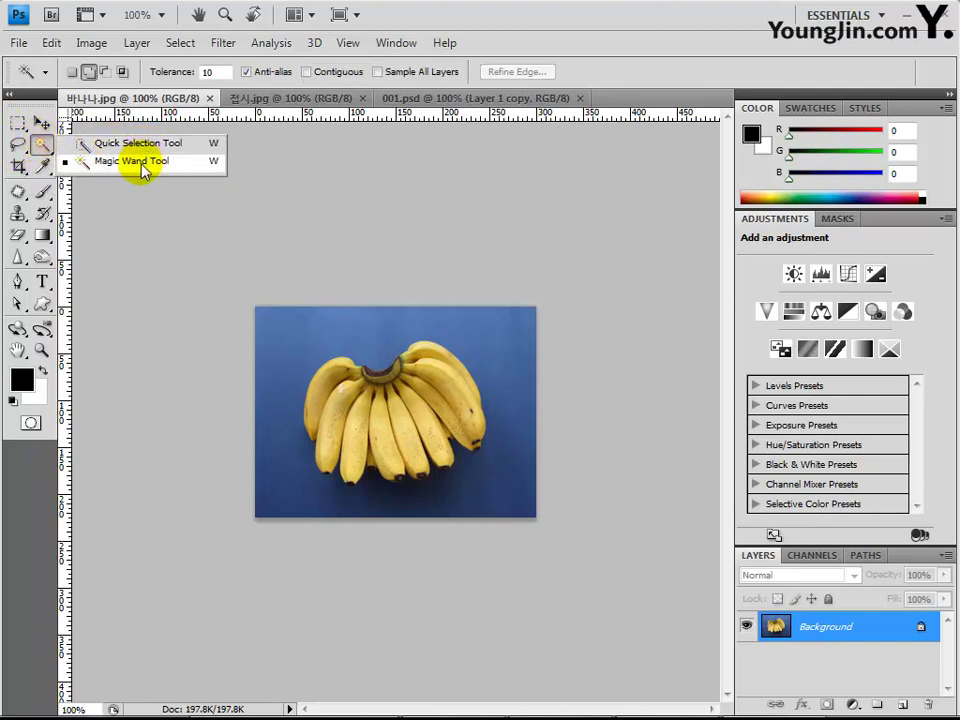
{"action": "left_click", "coordinate": [42, 145]}
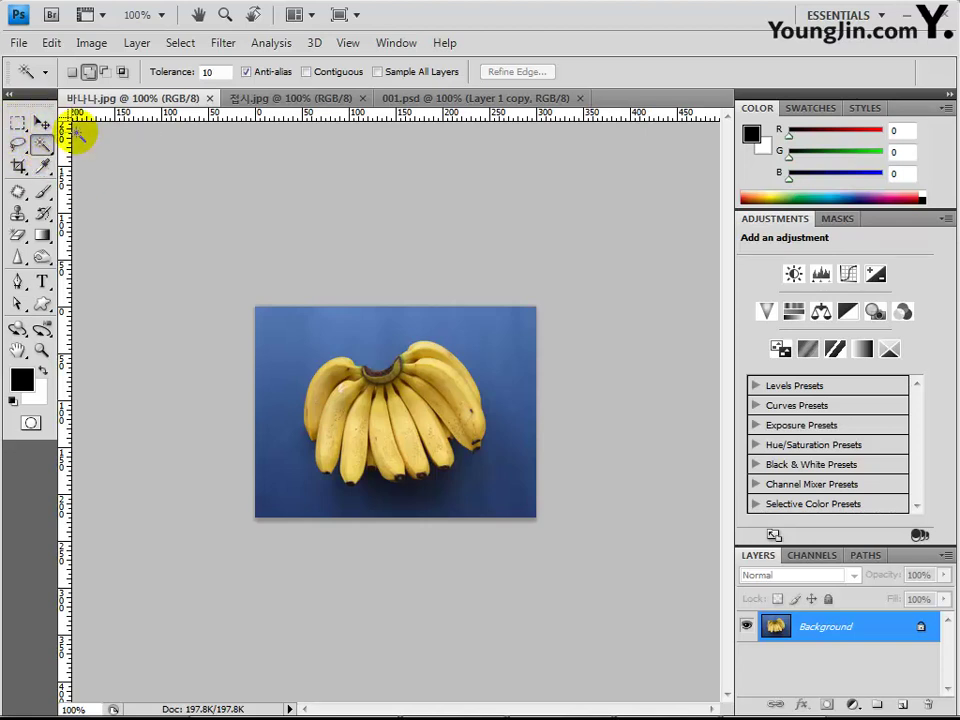
{"action": "key", "text": "l"}
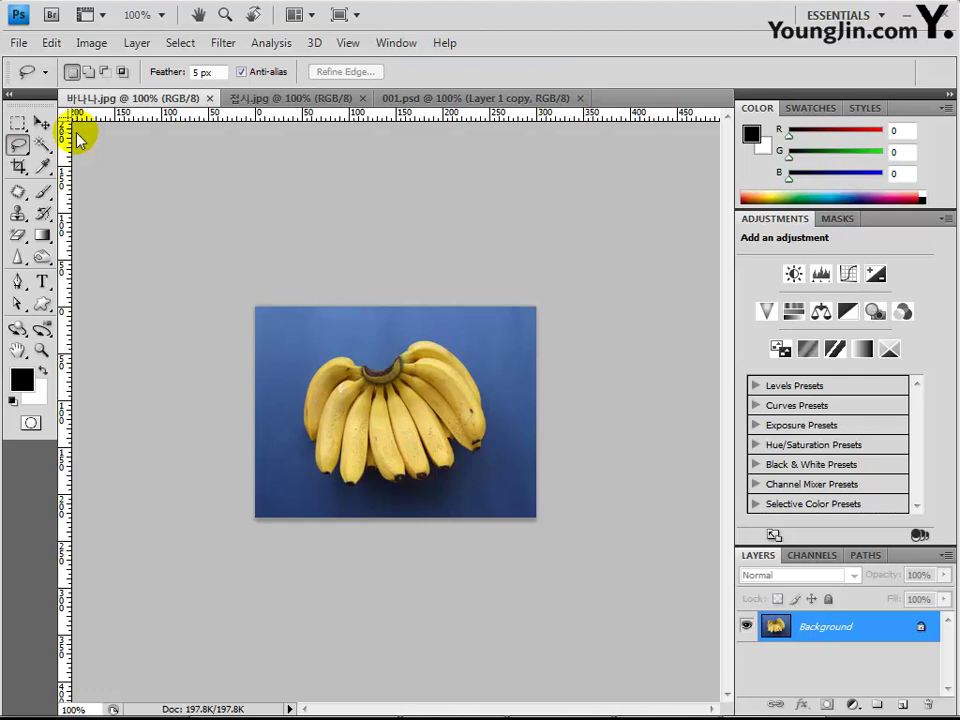
With the Magnetic Lasso tool, start outlining the banana bunch along the upper edge of its stem.
{"action": "left_click", "coordinate": [20, 146]}
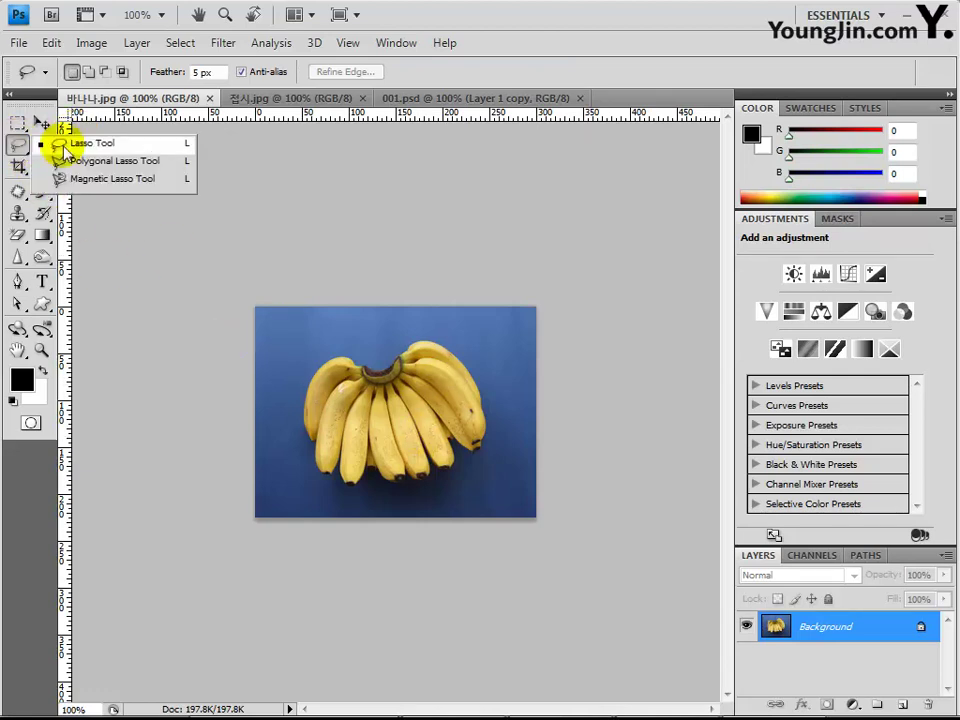
{"action": "left_click", "coordinate": [101, 189]}
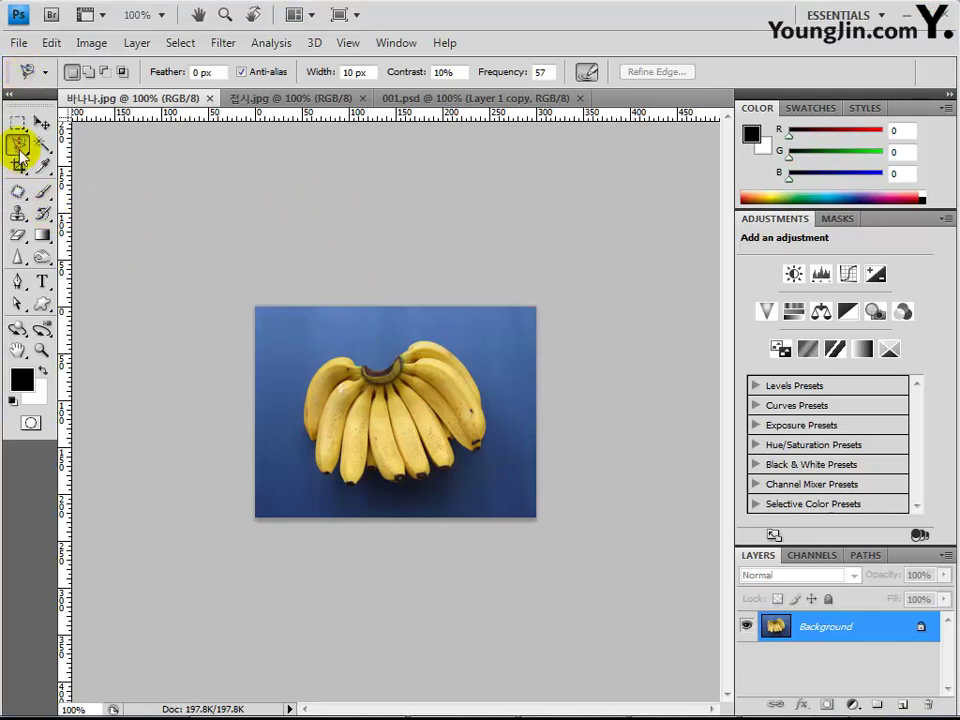
{"action": "left_click", "coordinate": [40, 352]}
{"action": "left_click", "coordinate": [403, 418]}
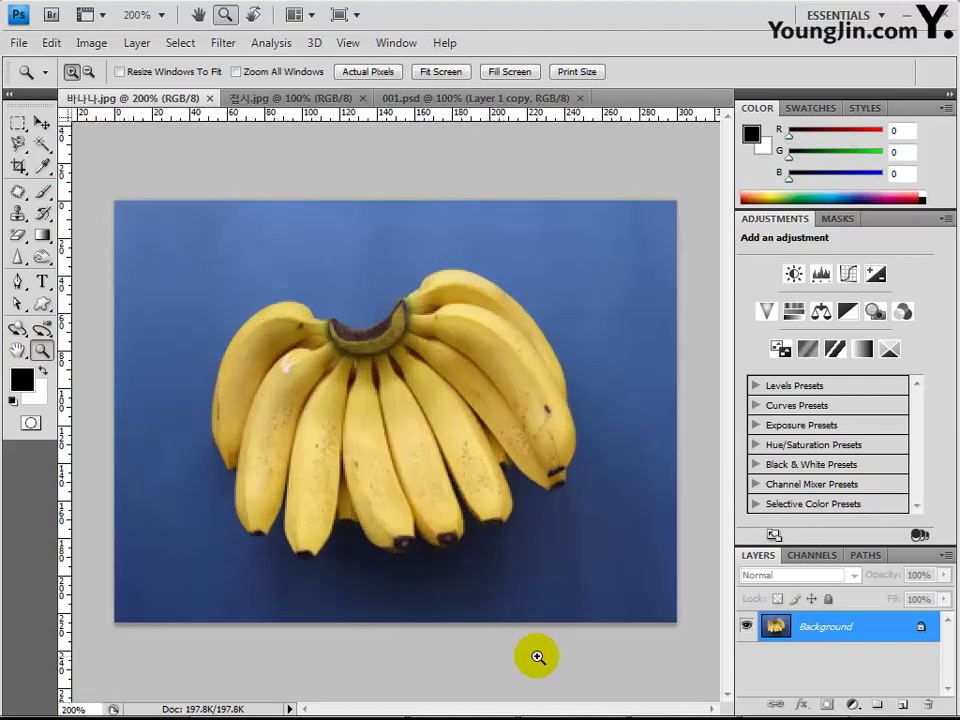
{"action": "left_click", "coordinate": [19, 145]}
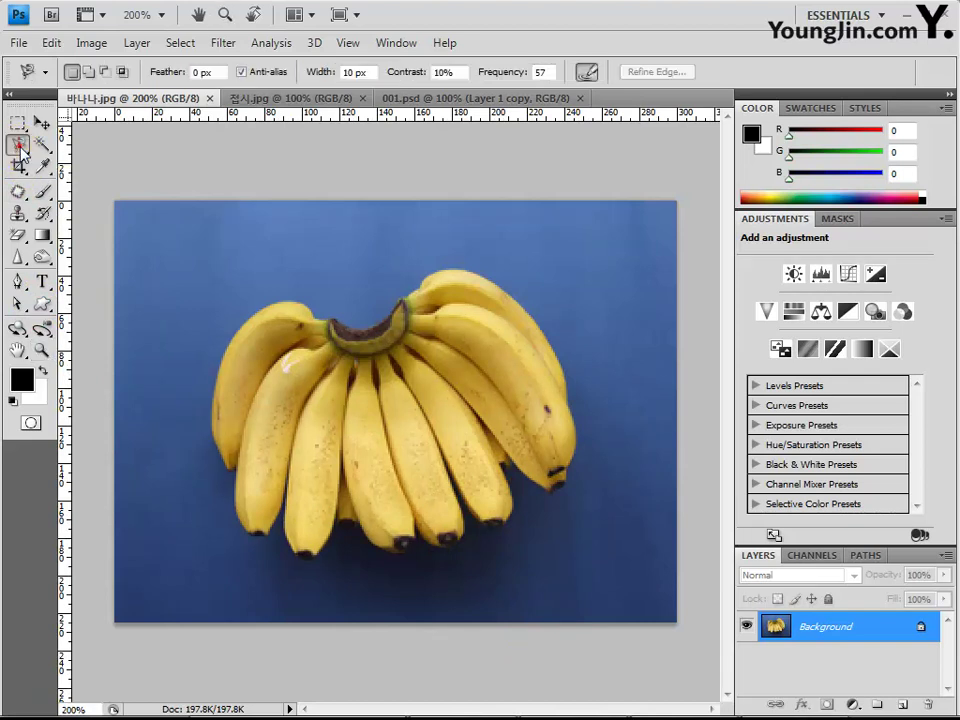
{"action": "left_click", "coordinate": [338, 311]}
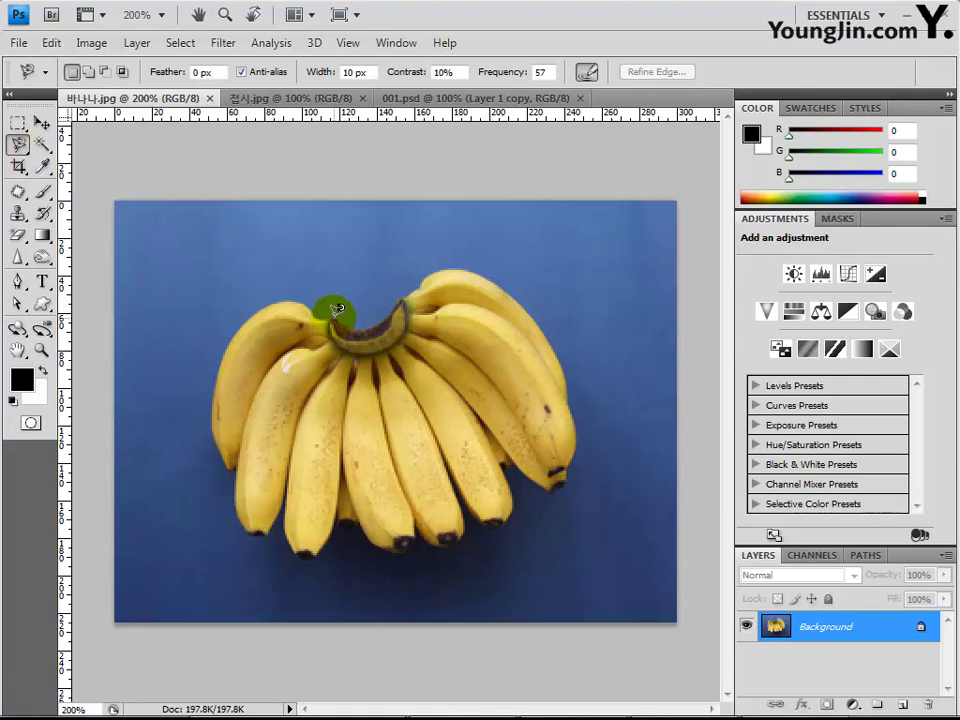
{"action": "mouse_move", "coordinate": [336, 316]}
{"action": "left_mouse_down"}
{"action": "mouse_move", "coordinate": [427, 266]}
{"action": "mouse_move", "coordinate": [450, 262]}
{"action": "mouse_move", "coordinate": [422, 281]}
{"action": "left_mouse_up"}
{"action": "left_click", "coordinate": [426, 268]}
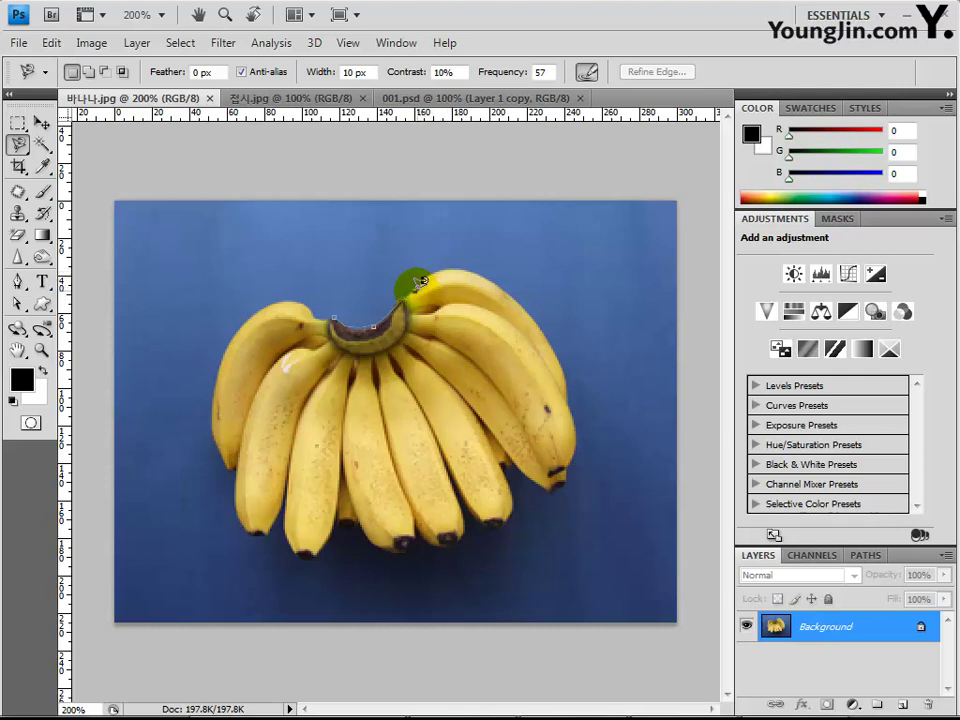
Continue the Magnetic Lasso outline down the outer edge of the rightmost banana and around the three rightmost banana tips.
{"action": "mouse_move", "coordinate": [420, 282]}
{"action": "left_mouse_down"}
{"action": "mouse_move", "coordinate": [470, 264]}
{"action": "mouse_move", "coordinate": [457, 258]}
{"action": "mouse_move", "coordinate": [479, 264]}
{"action": "mouse_move", "coordinate": [544, 318]}
{"action": "mouse_move", "coordinate": [579, 430]}
{"action": "mouse_move", "coordinate": [568, 482]}
{"action": "mouse_move", "coordinate": [551, 476]}
{"action": "mouse_move", "coordinate": [559, 487]}
{"action": "mouse_move", "coordinate": [522, 467]}
{"action": "left_mouse_up"}
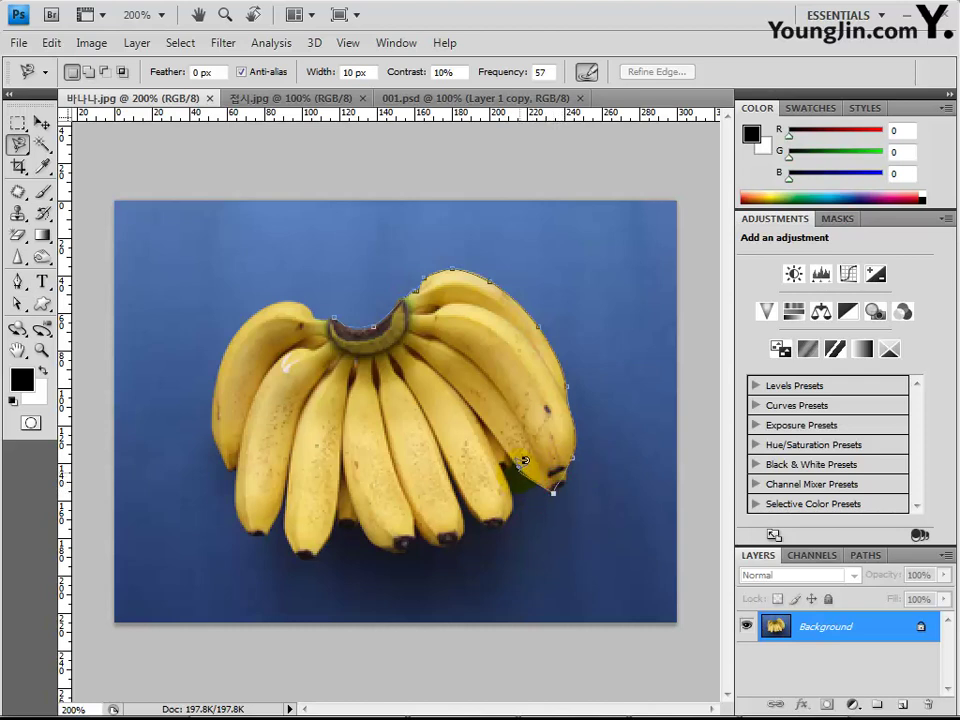
{"action": "left_click", "coordinate": [512, 463]}
{"action": "left_click", "coordinate": [501, 469]}
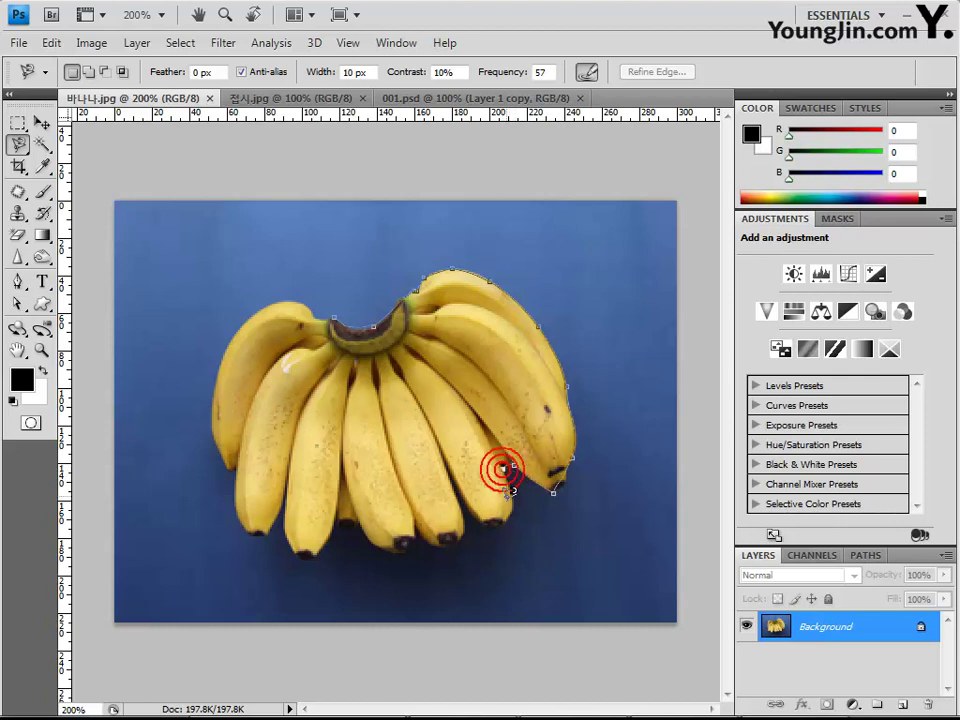
{"action": "left_click", "coordinate": [502, 524]}
{"action": "left_click", "coordinate": [489, 521]}
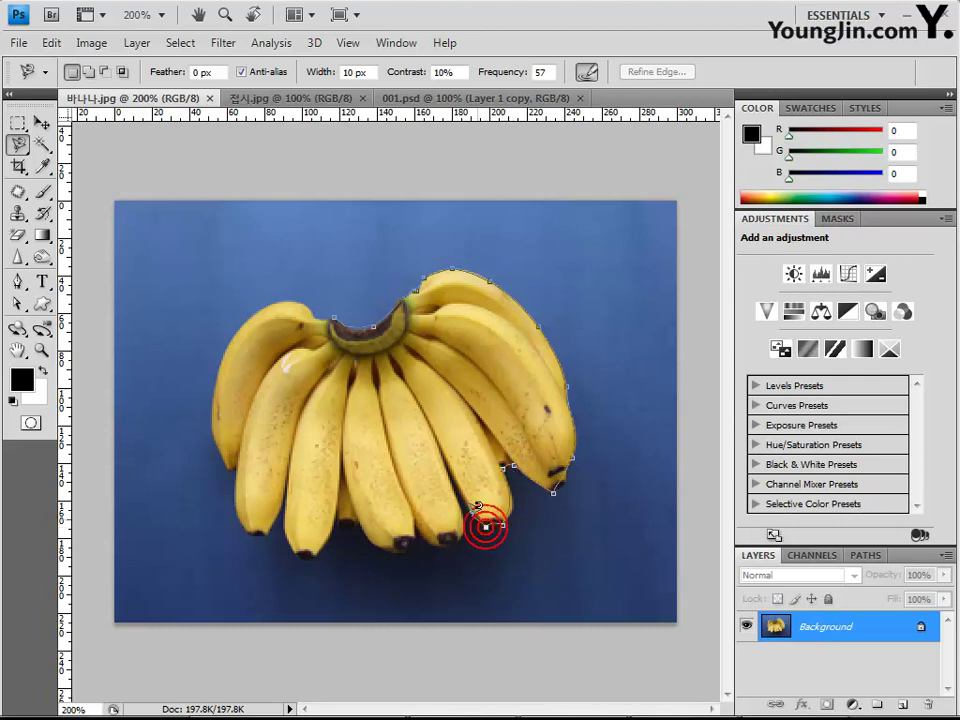
{"action": "left_click", "coordinate": [461, 497]}
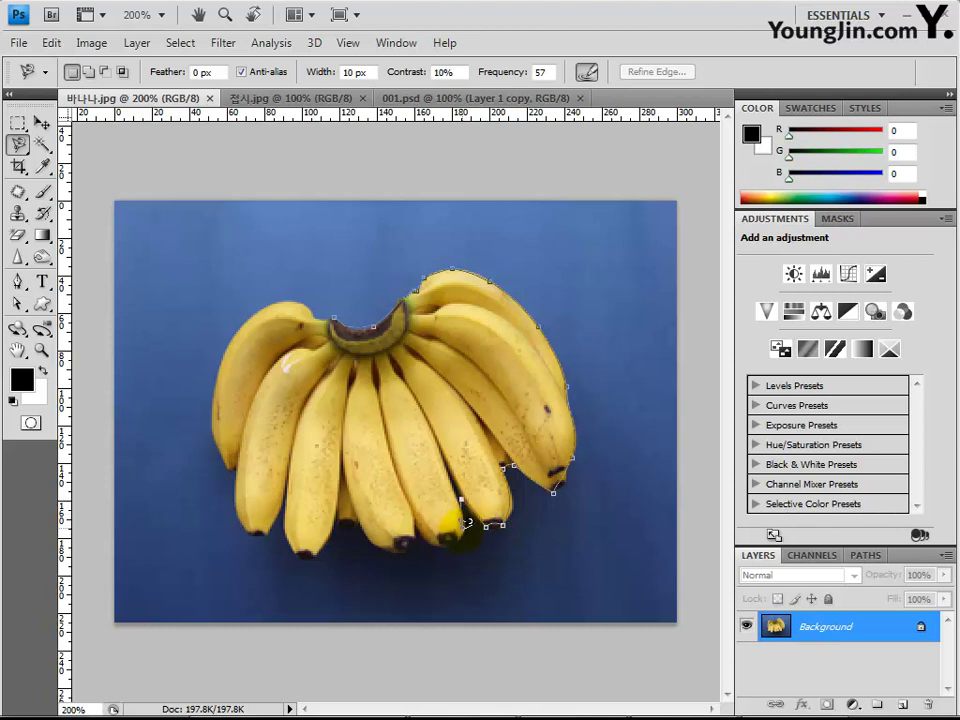
{"action": "left_click", "coordinate": [452, 541]}
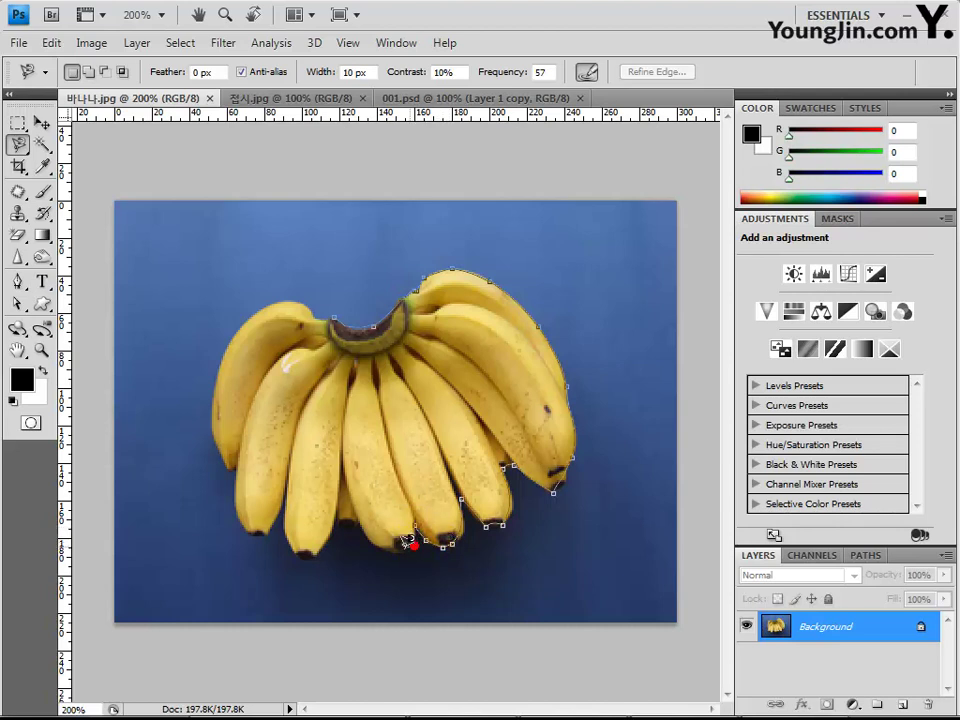
Extend the Magnetic Lasso outline around the tips of the middle bananas, including the short one partly hidden behind them.
{"action": "left_click", "coordinate": [398, 545]}
{"action": "left_click", "coordinate": [381, 545]}
{"action": "left_click", "coordinate": [341, 518]}
{"action": "left_click", "coordinate": [333, 526]}
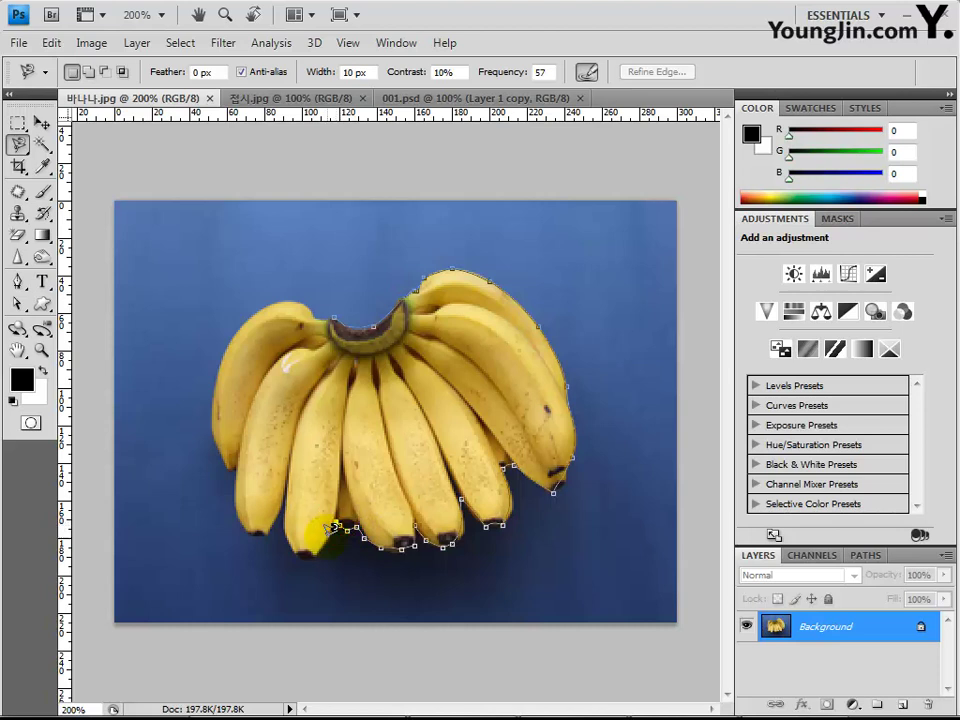
{"action": "left_click", "coordinate": [319, 541]}
{"action": "left_click", "coordinate": [300, 554]}
{"action": "left_click", "coordinate": [284, 538]}
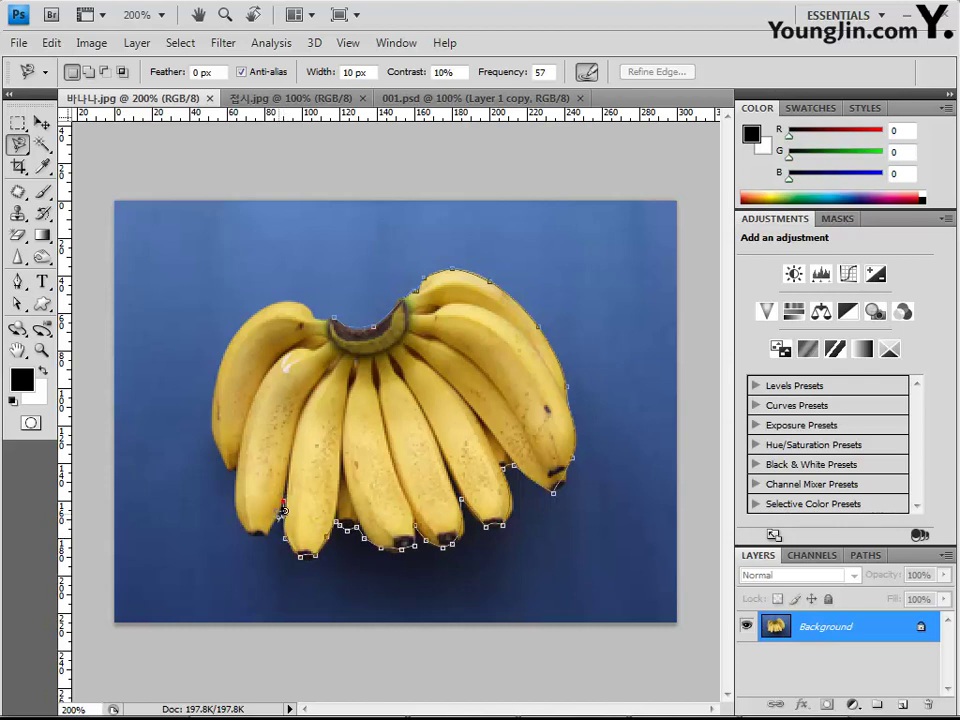
Carry the Magnetic Lasso outline around the tips of the two leftmost bananas, following the notch between them.
{"action": "left_click", "coordinate": [262, 533]}
{"action": "left_click", "coordinate": [250, 527]}
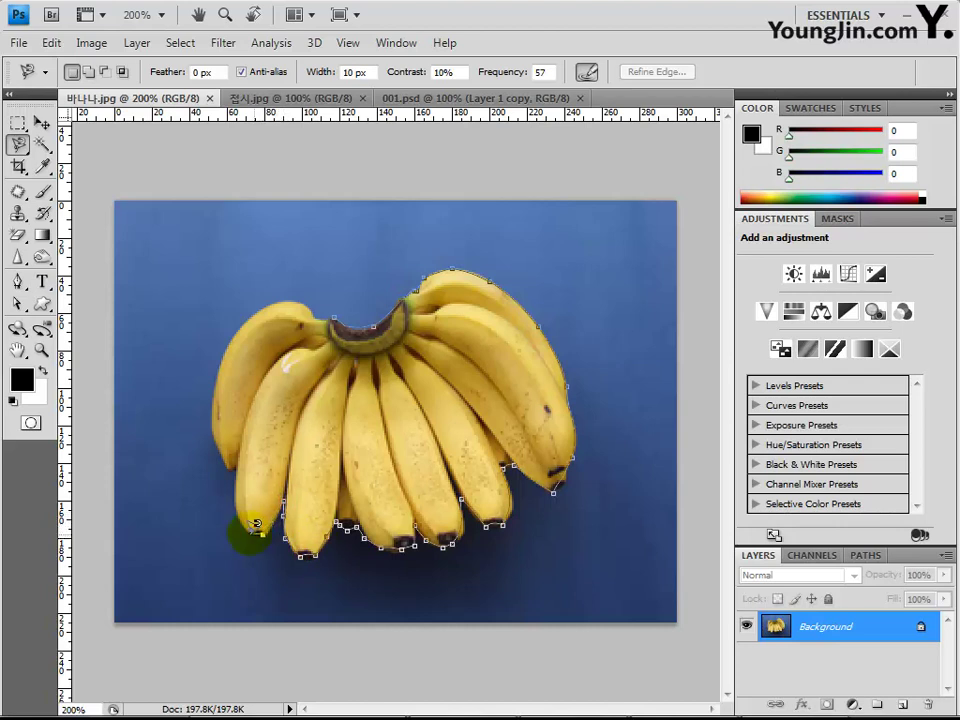
{"action": "left_click", "coordinate": [240, 516]}
{"action": "left_click", "coordinate": [237, 490]}
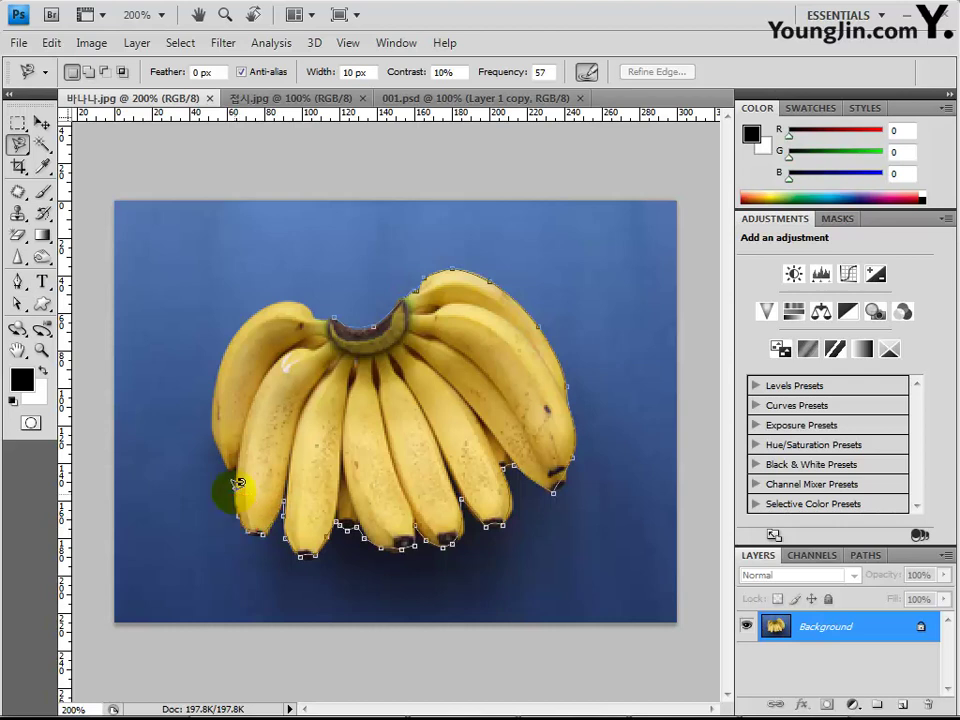
{"action": "left_click", "coordinate": [234, 464]}
{"action": "left_click", "coordinate": [233, 463]}
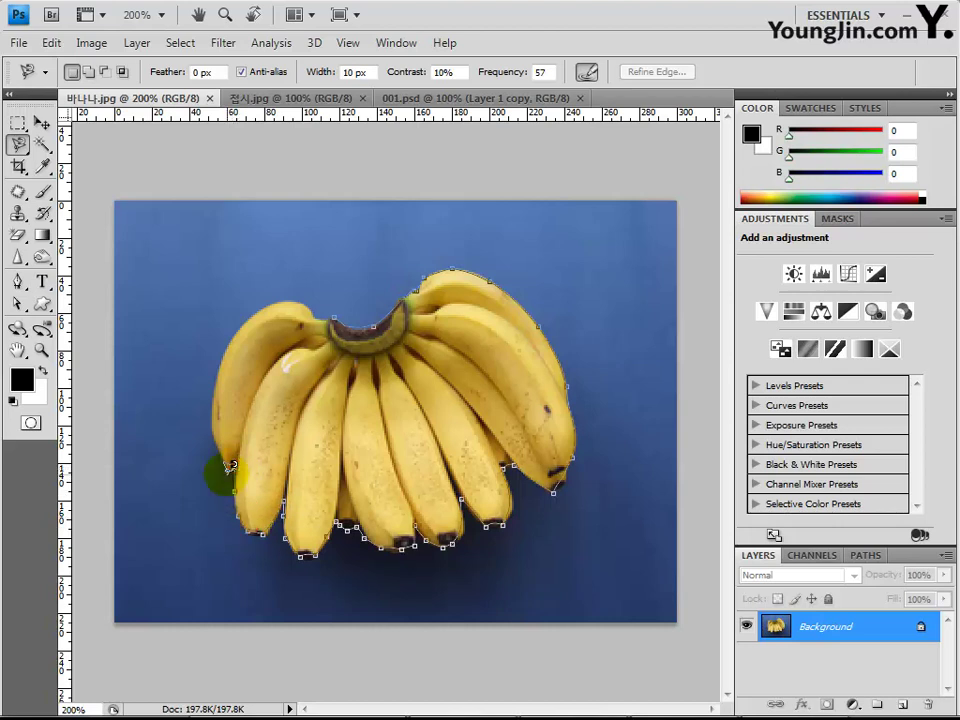
{"action": "left_click", "coordinate": [225, 441]}
{"action": "left_click", "coordinate": [212, 414]}
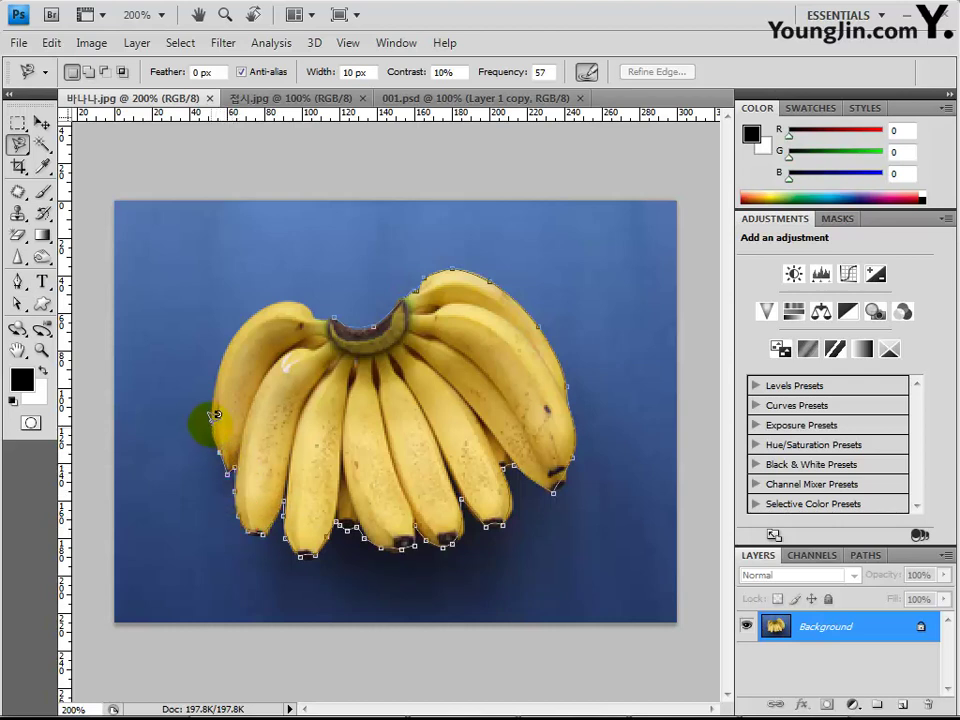
Trace up the leftmost banana's outer edge and over its top to the stem, closing the outline into a selection of the bunch.
{"action": "left_click", "coordinate": [213, 388]}
{"action": "left_click", "coordinate": [218, 371]}
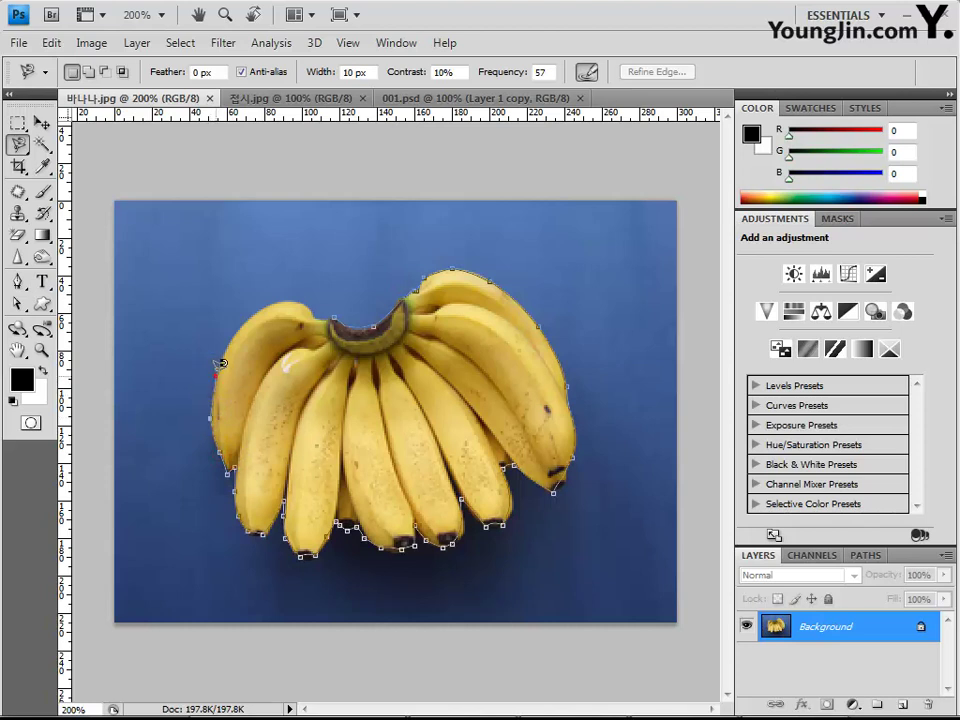
{"action": "left_click", "coordinate": [236, 323]}
{"action": "left_click", "coordinate": [257, 300]}
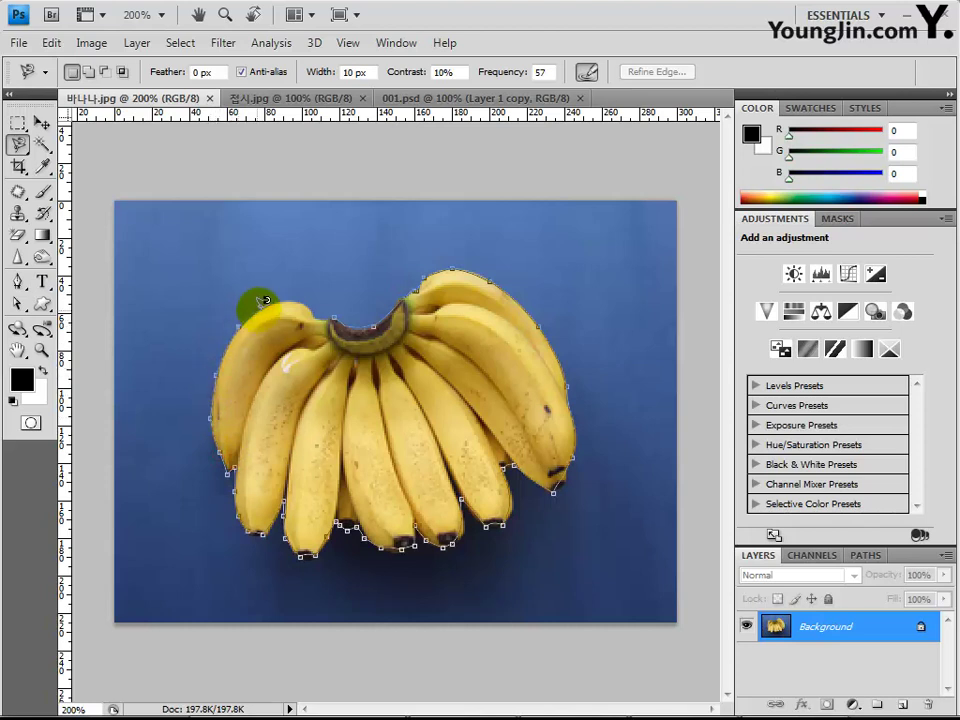
{"action": "left_click", "coordinate": [290, 294]}
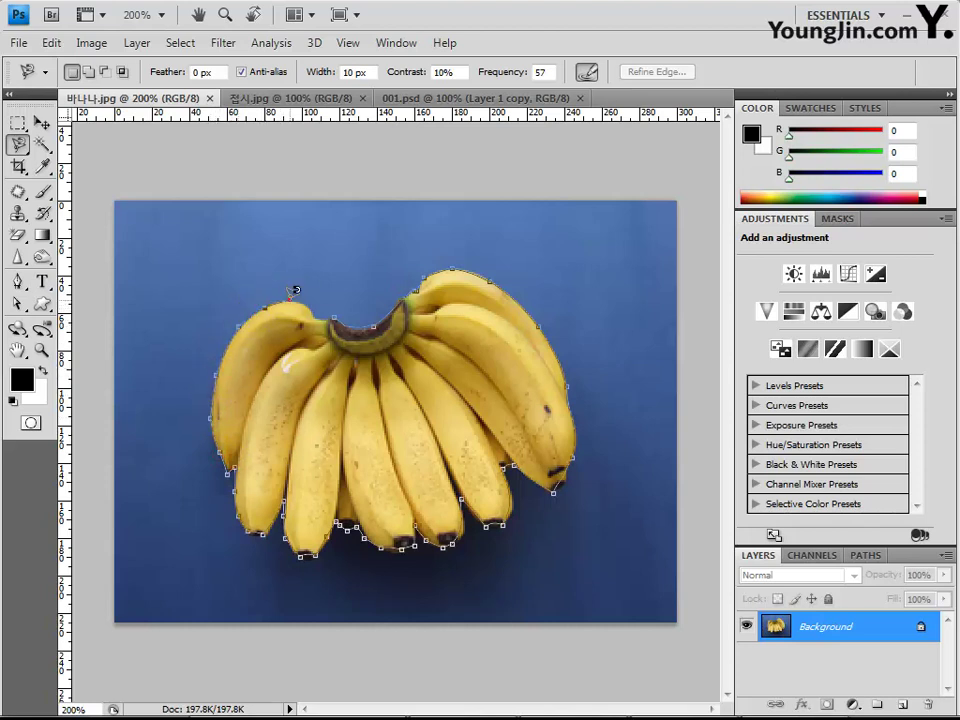
{"action": "left_click", "coordinate": [315, 296]}
{"action": "left_click", "coordinate": [316, 301]}
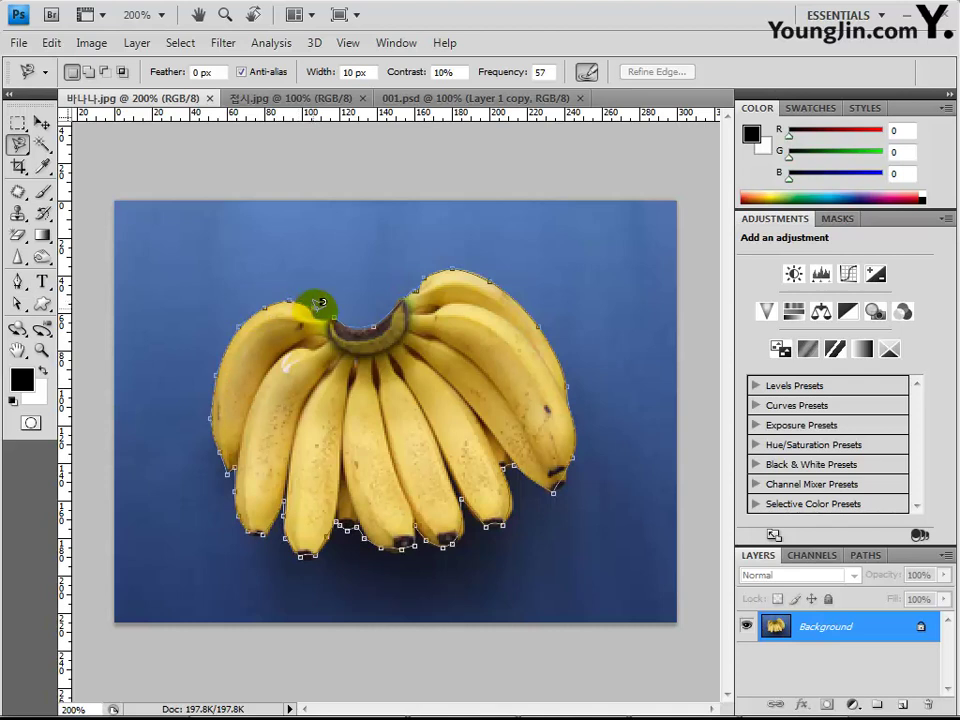
{"action": "left_click", "coordinate": [323, 310]}
{"action": "left_click", "coordinate": [334, 311]}
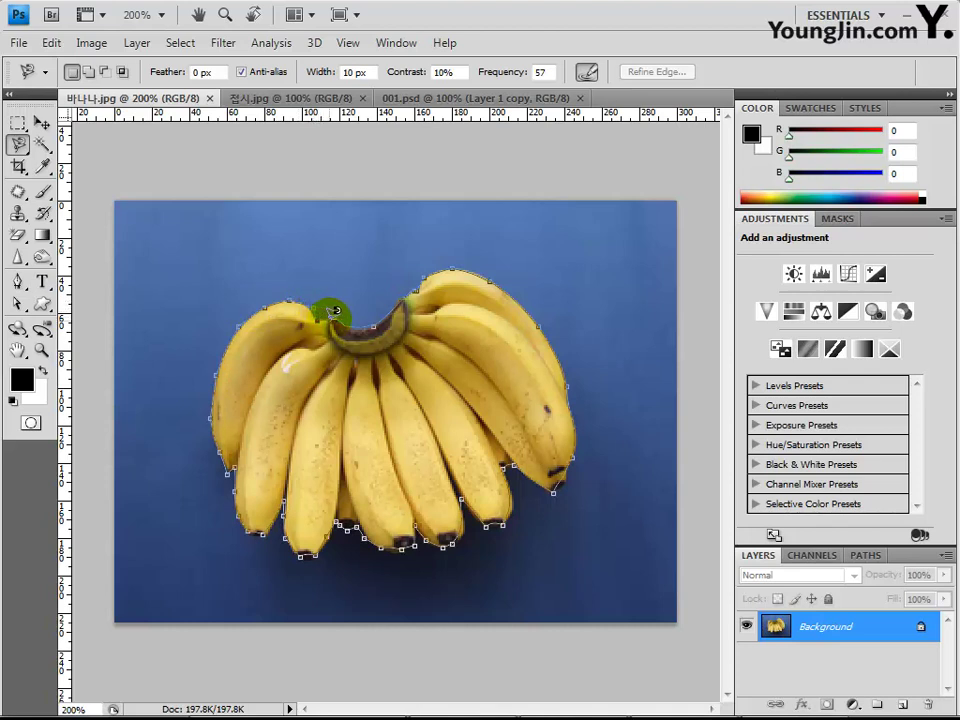
{"action": "left_click", "coordinate": [342, 308]}
{"action": "left_click", "coordinate": [338, 312]}
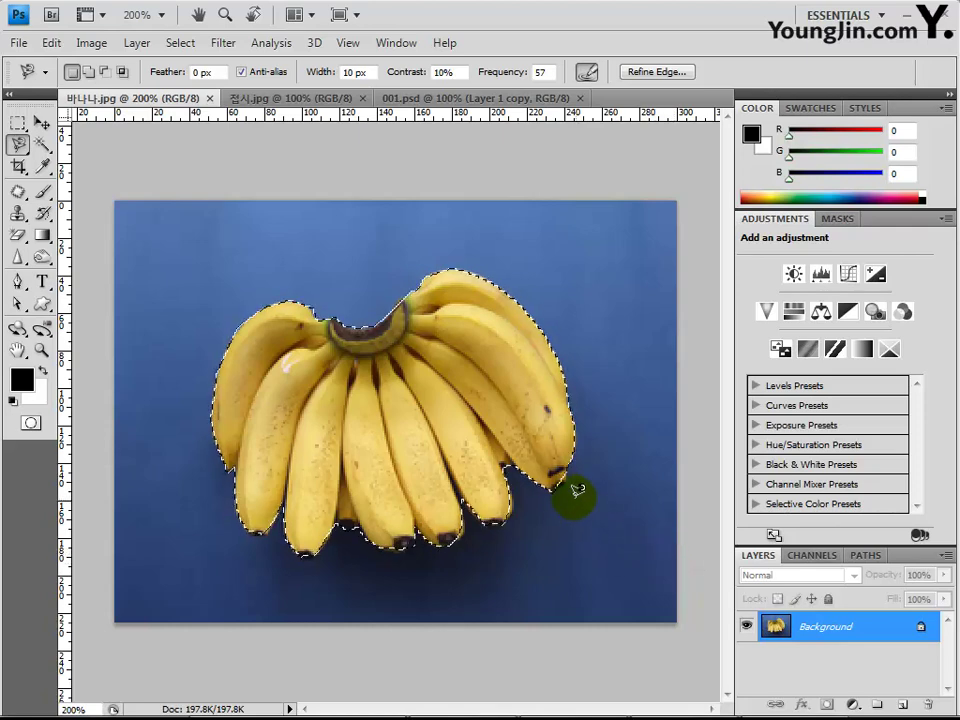
With the Polygonal Lasso in Add to selection mode, include the missed right edge of the third banana from the right.
{"action": "left_click", "coordinate": [41, 350]}
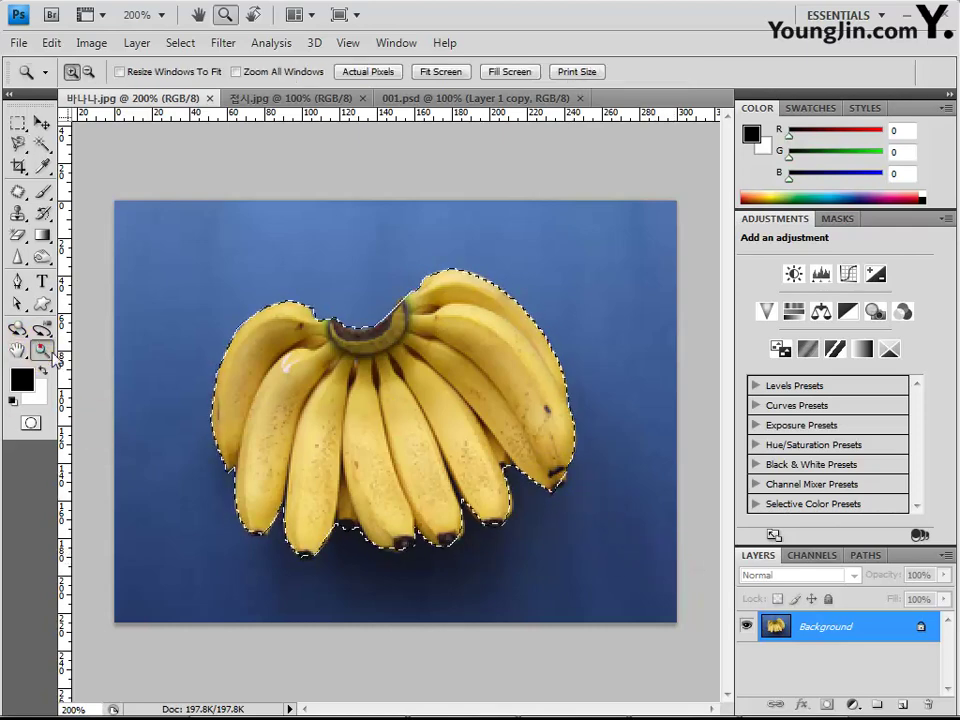
{"action": "key", "text": "ctrl+d"}
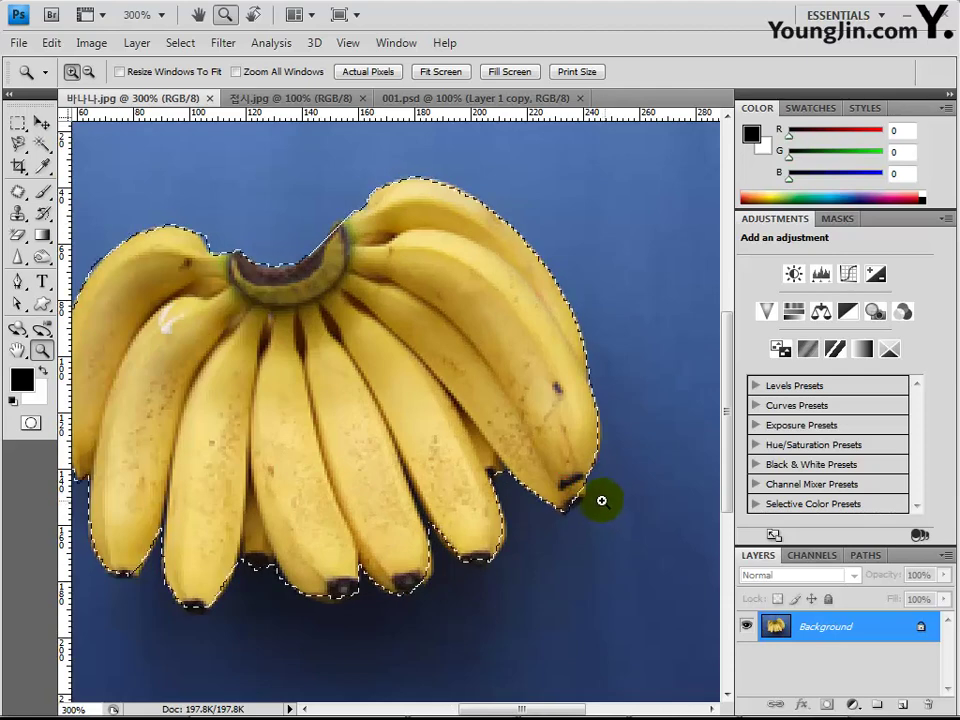
{"action": "left_click", "coordinate": [20, 145]}
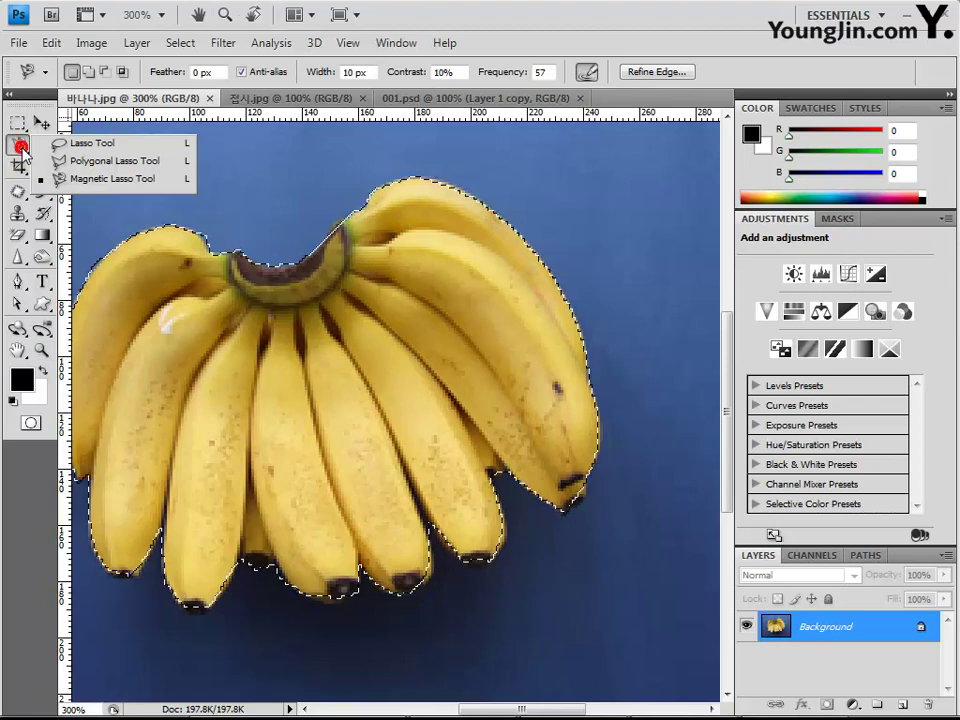
{"action": "left_click", "coordinate": [137, 164]}
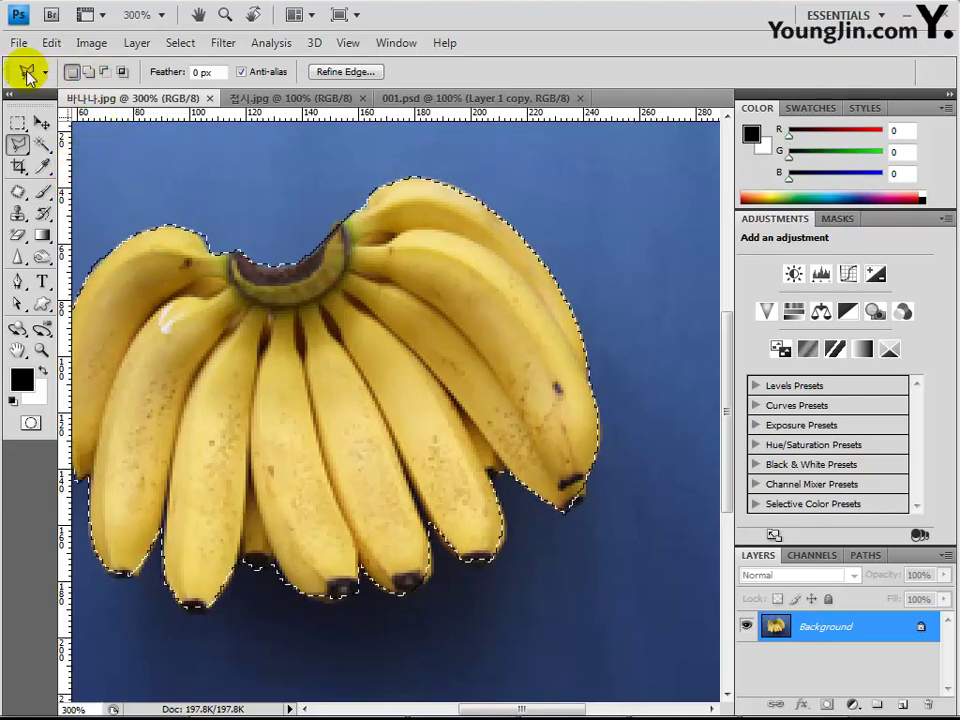
{"action": "left_click", "coordinate": [88, 72]}
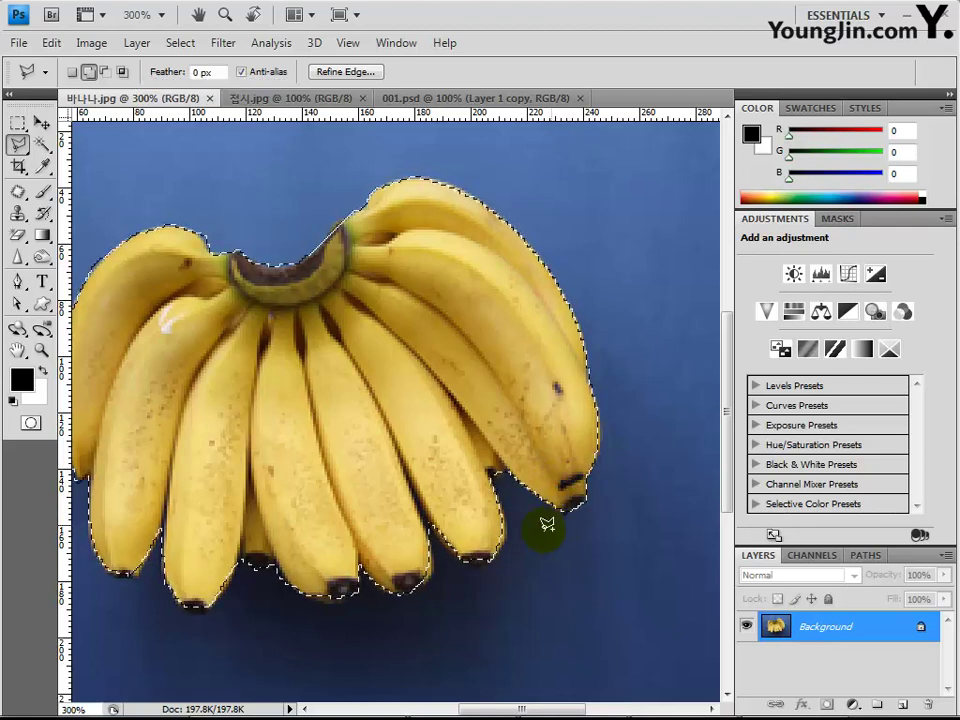
{"action": "left_click", "coordinate": [493, 493]}
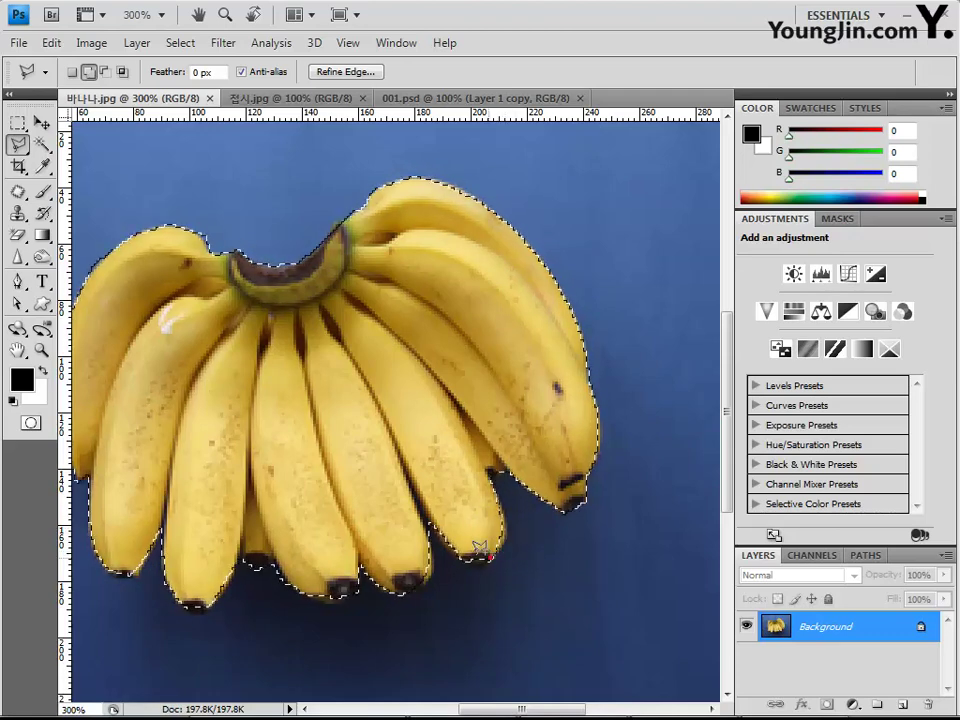
{"action": "mouse_move", "coordinate": [477, 515]}
{"action": "left_mouse_down"}
{"action": "mouse_move", "coordinate": [386, 571]}
{"action": "mouse_move", "coordinate": [414, 588]}
{"action": "mouse_move", "coordinate": [409, 579]}
{"action": "mouse_move", "coordinate": [437, 554]}
{"action": "mouse_move", "coordinate": [421, 510]}
{"action": "left_mouse_up"}
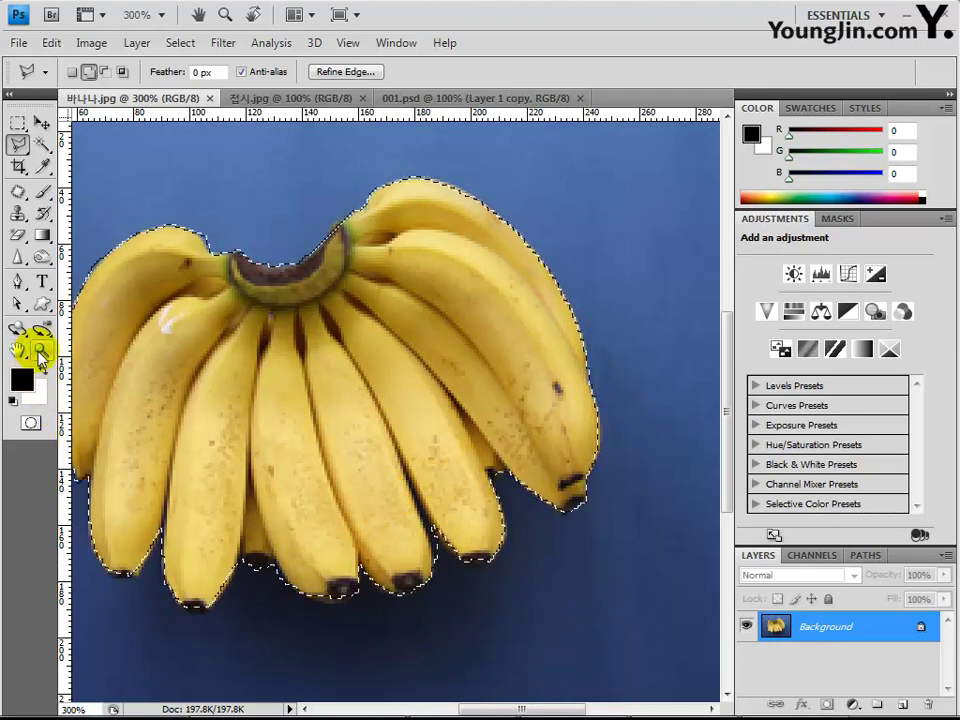
Copy the selected bananas at 100% zoom and paste them into 접시.jpg.
{"action": "double_click", "coordinate": [39, 352]}
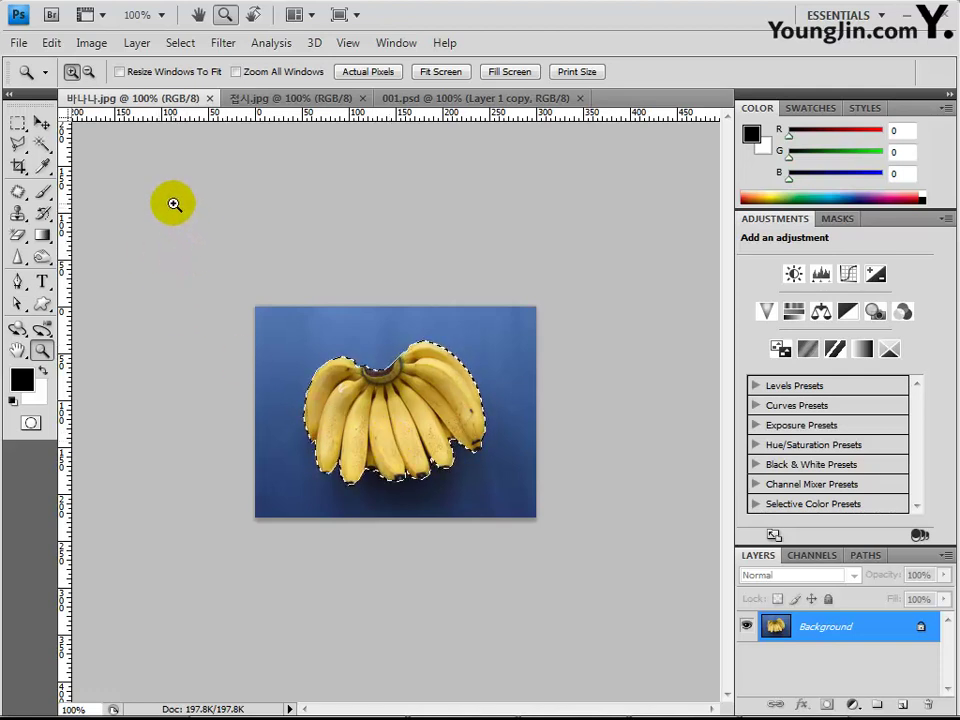
{"action": "left_click", "coordinate": [47, 43]}
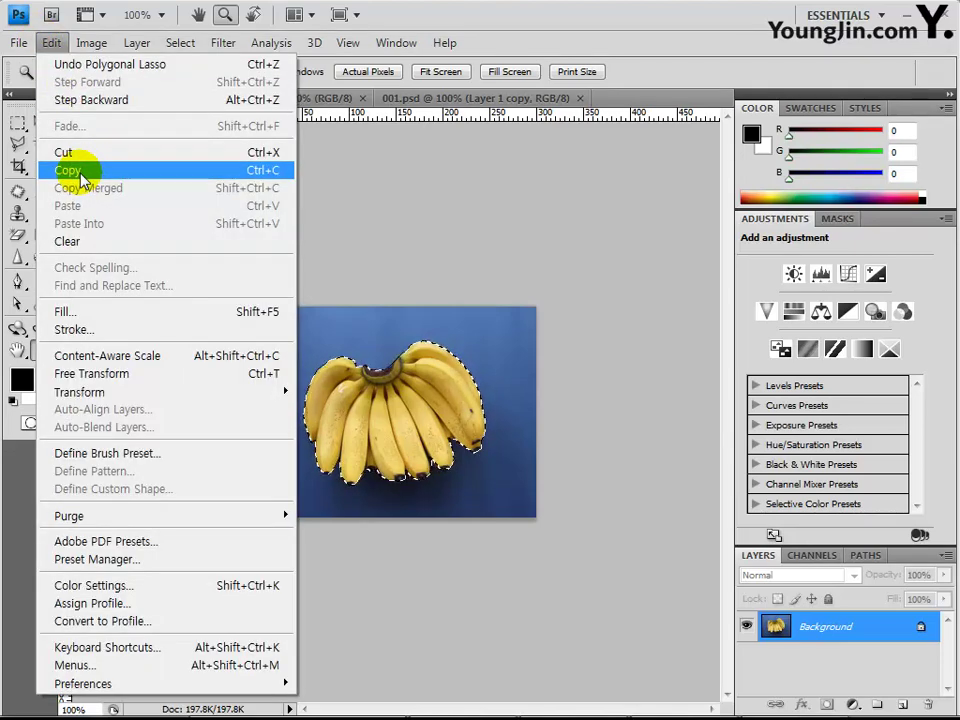
{"action": "left_click", "coordinate": [220, 175]}
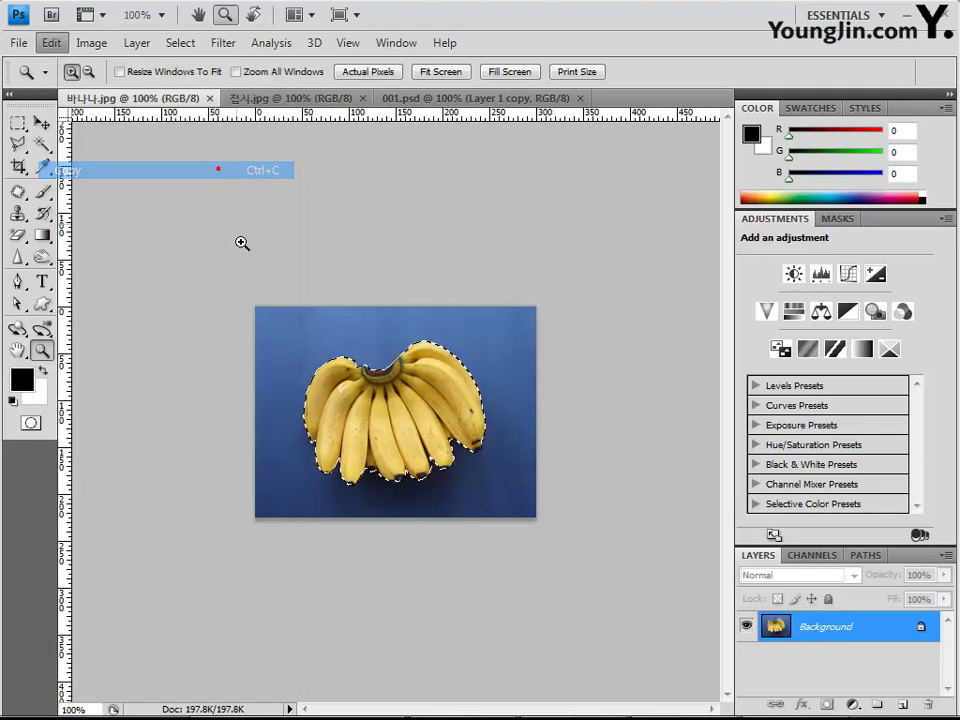
{"action": "left_click", "coordinate": [265, 104]}
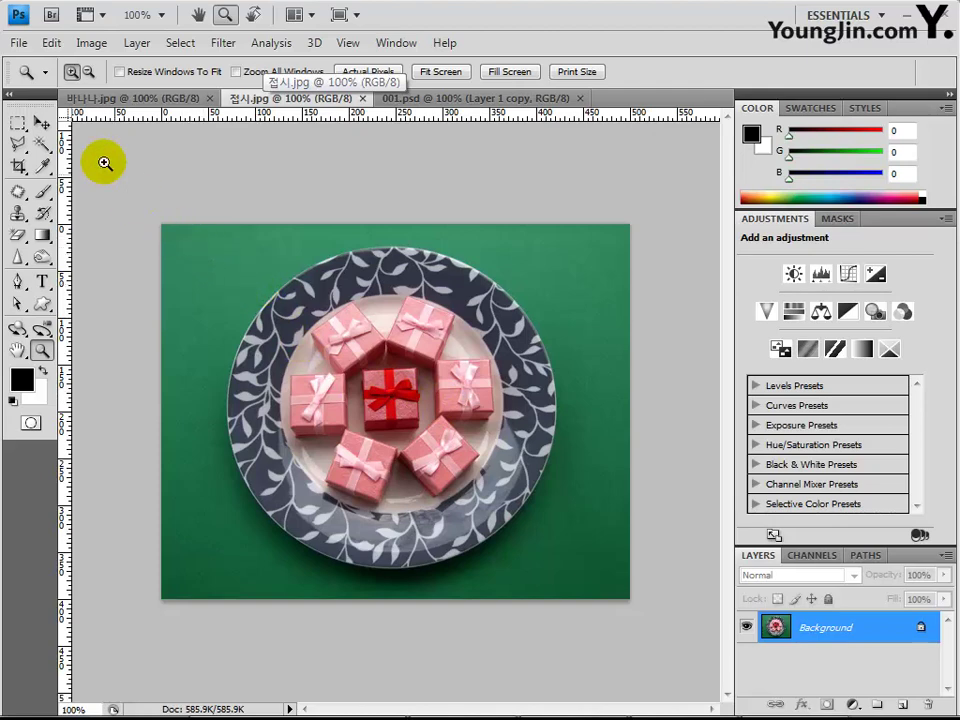
{"action": "left_click", "coordinate": [48, 45]}
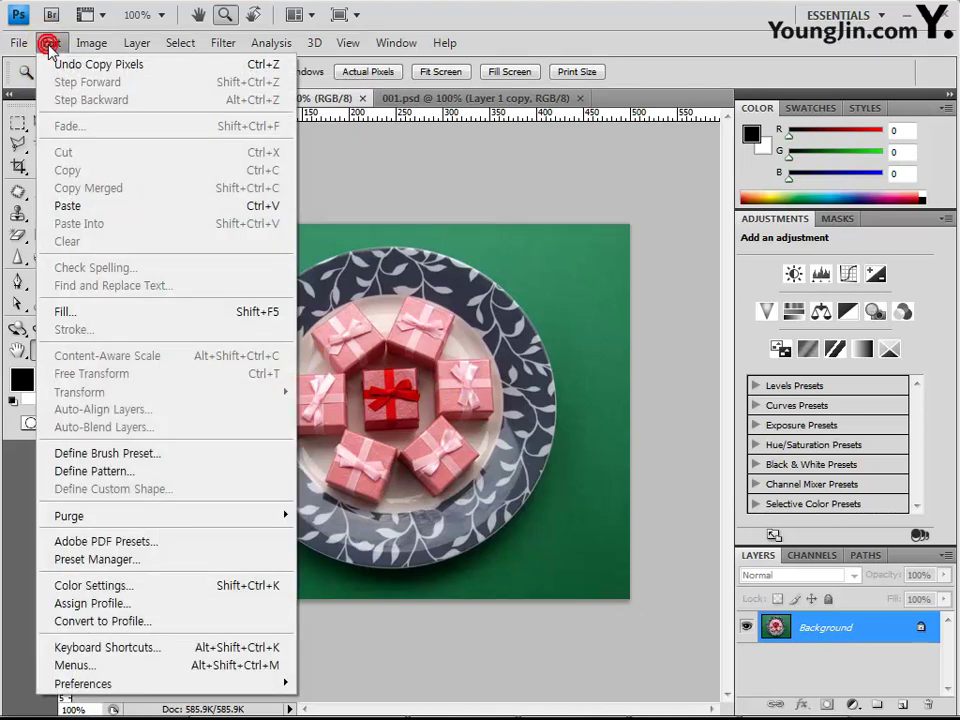
{"action": "left_click", "coordinate": [108, 207]}
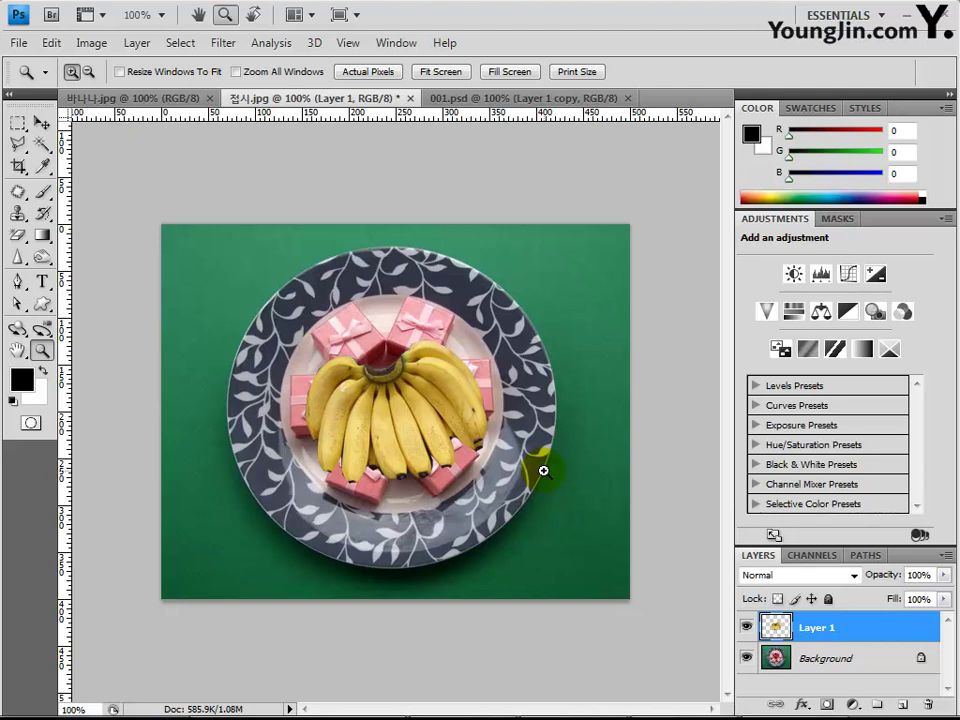
Check the arrangement in 001.psd, and with Free Transform rotate the pasted bananas in 접시.jpg by -12.5° and scale them to 77.3%.
{"action": "left_click", "coordinate": [476, 97]}
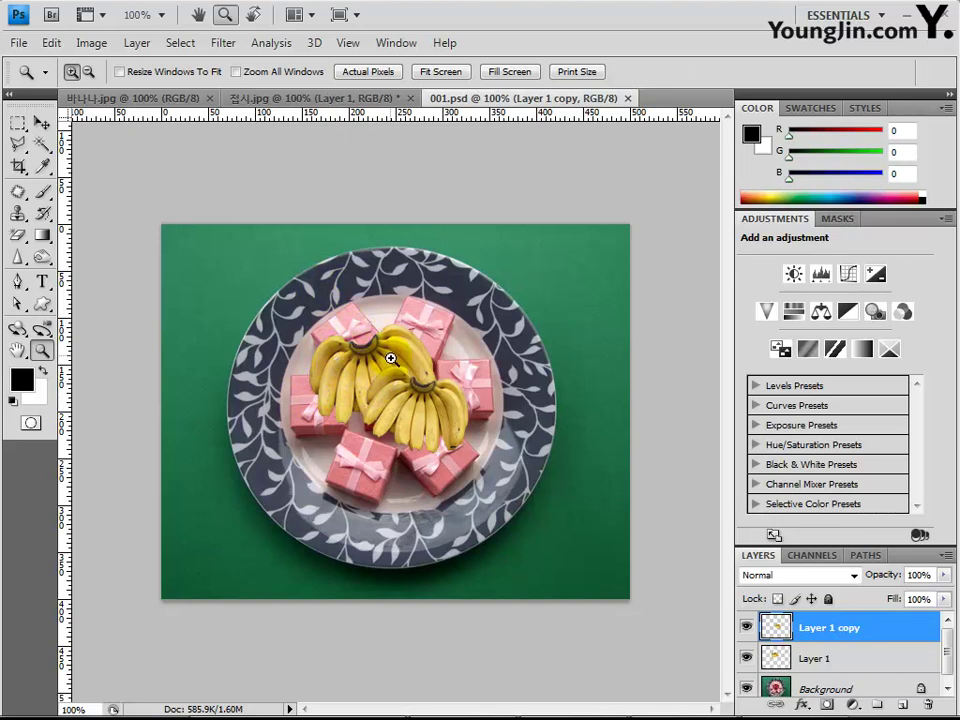
{"action": "left_click", "coordinate": [260, 98]}
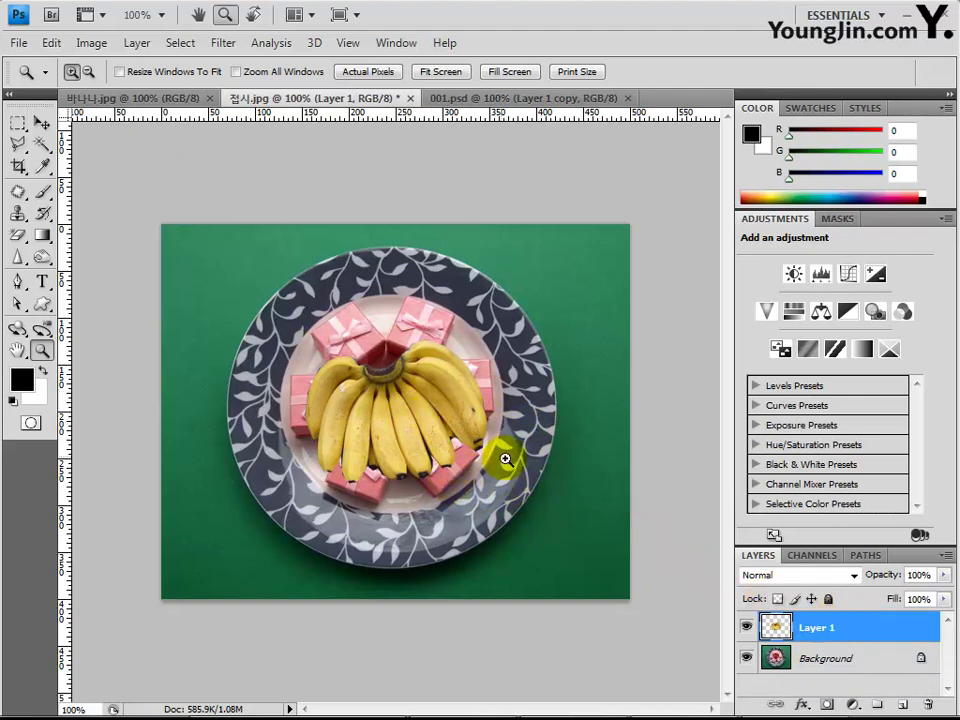
{"action": "left_click", "coordinate": [51, 43]}
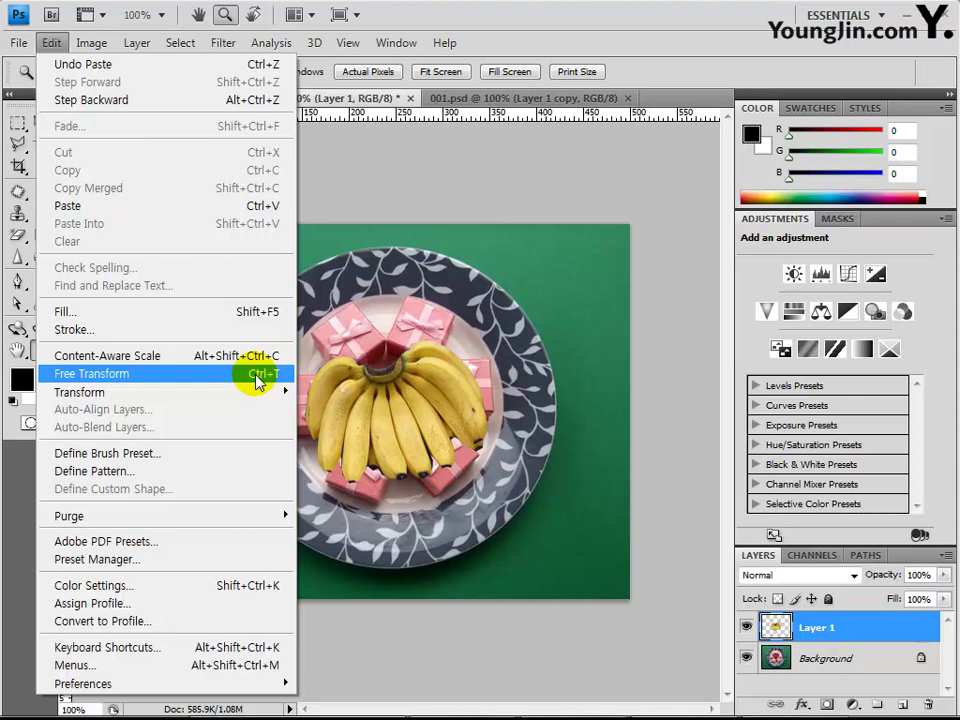
{"action": "left_click", "coordinate": [257, 377]}
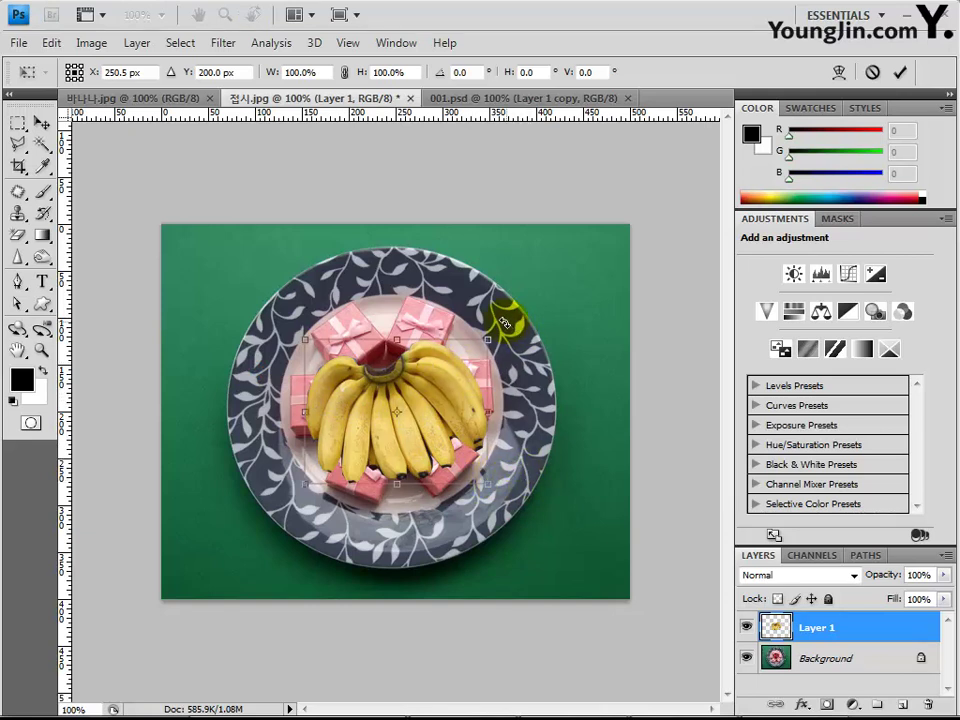
{"action": "left_click_drag", "start_coordinate": [505, 323], "coordinate": [483, 299]}
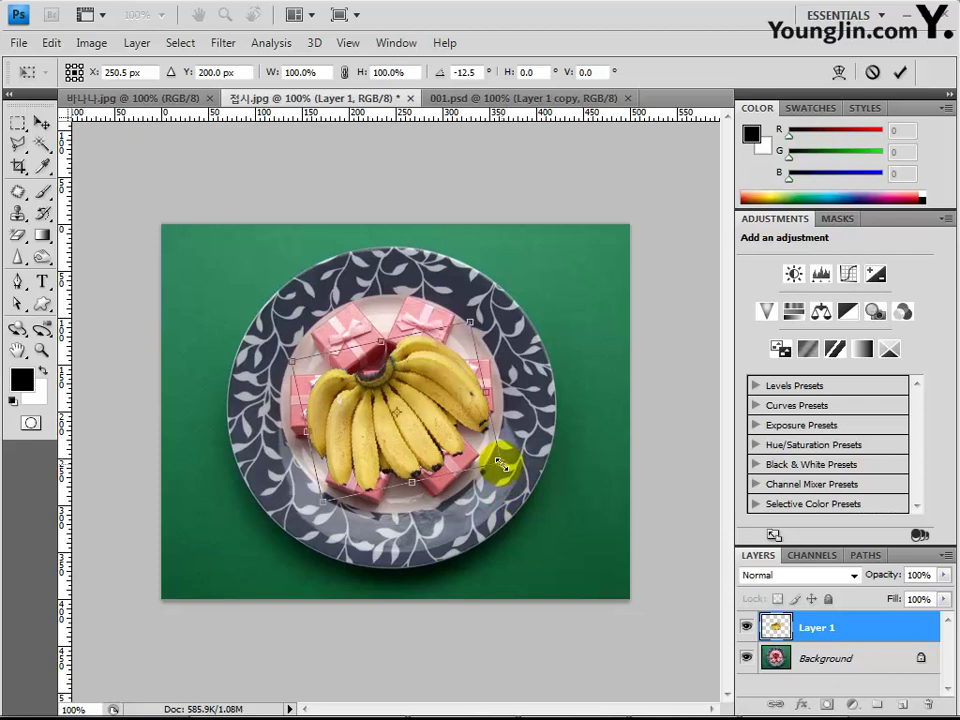
{"action": "left_click_drag", "start_coordinate": [499, 463], "coordinate": [446, 439]}
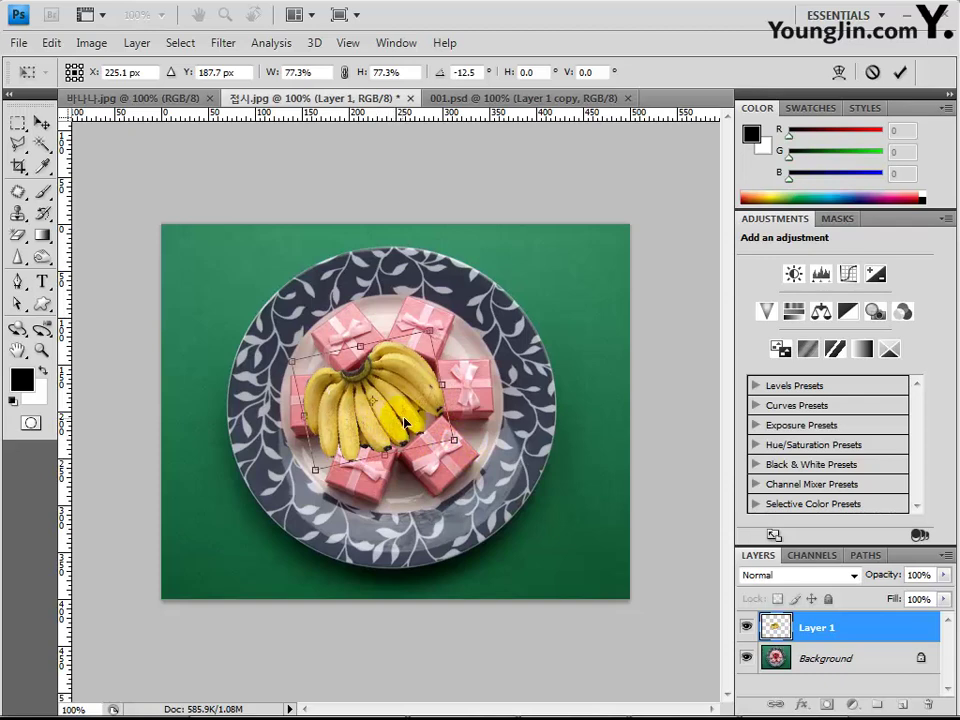
{"action": "left_click", "coordinate": [211, 366]}
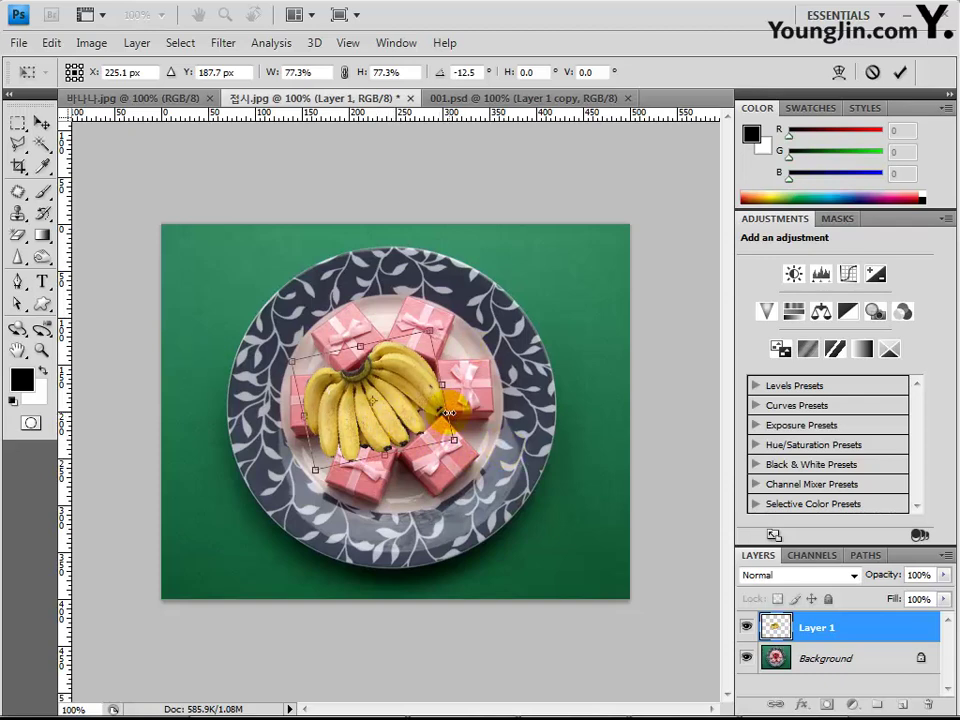
Move the bananas up between the gift boxes, reduce them to 71.2% of their pasted size, and apply the transform.
{"action": "left_click_drag", "start_coordinate": [408, 419], "coordinate": [423, 405]}
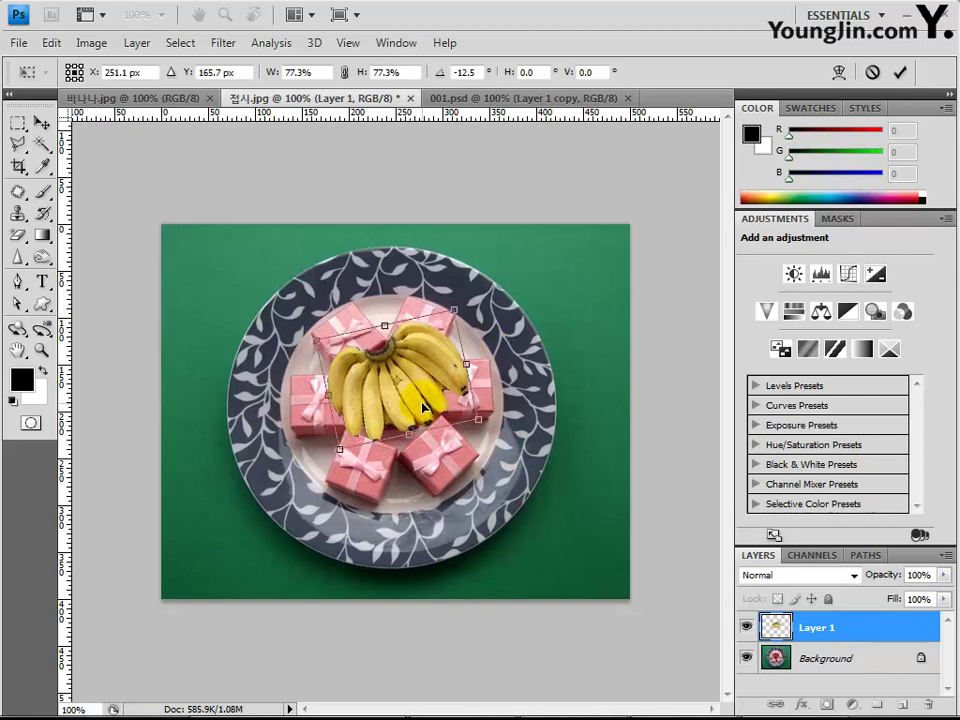
{"action": "left_click_drag", "start_coordinate": [454, 308], "coordinate": [444, 322]}
{"action": "left_click_drag", "start_coordinate": [397, 401], "coordinate": [396, 389]}
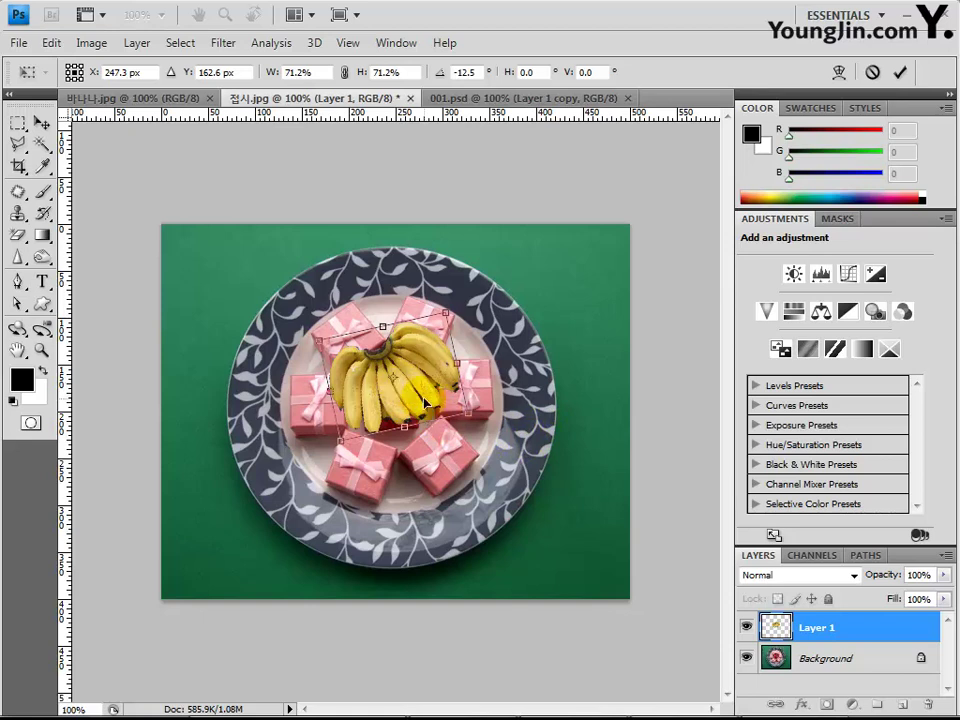
{"action": "left_click", "coordinate": [428, 385]}
{"action": "key", "text": "z"}
{"action": "mouse_move", "coordinate": [425, 379]}
{"action": "left_mouse_down"}
{"action": "mouse_move", "coordinate": [317, 399]}
{"action": "mouse_move", "coordinate": [476, 429]}
{"action": "mouse_move", "coordinate": [466, 451]}
{"action": "left_mouse_up"}
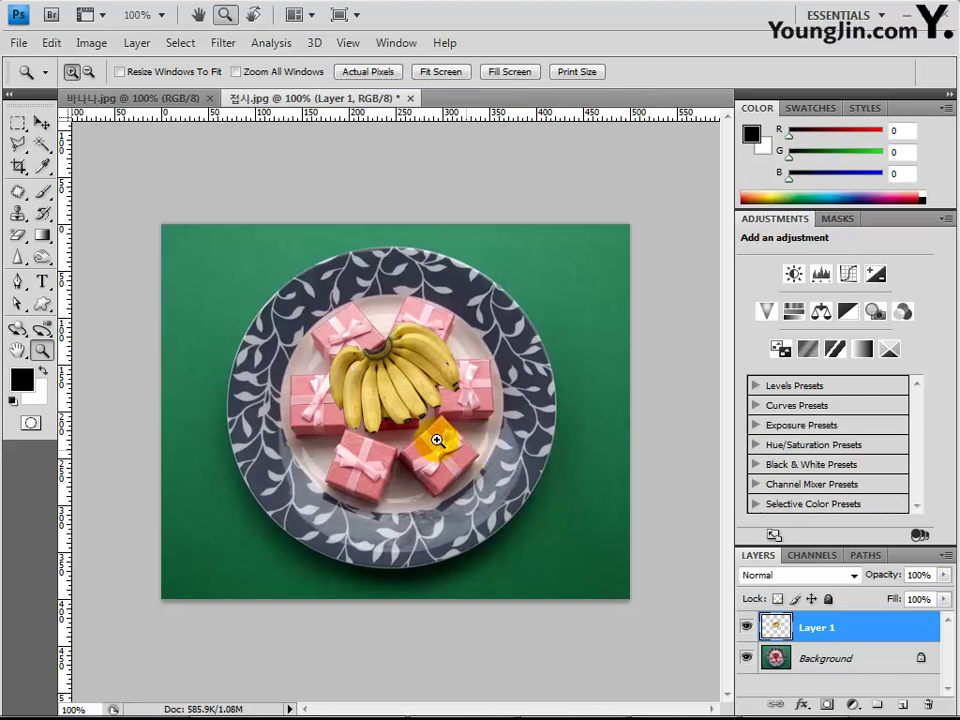
Free-transform the banana bunch again, rotating it 11.4°, shifting it toward the plate's left and scaling it to 96.2%.
{"action": "key", "text": "ctrl+t"}
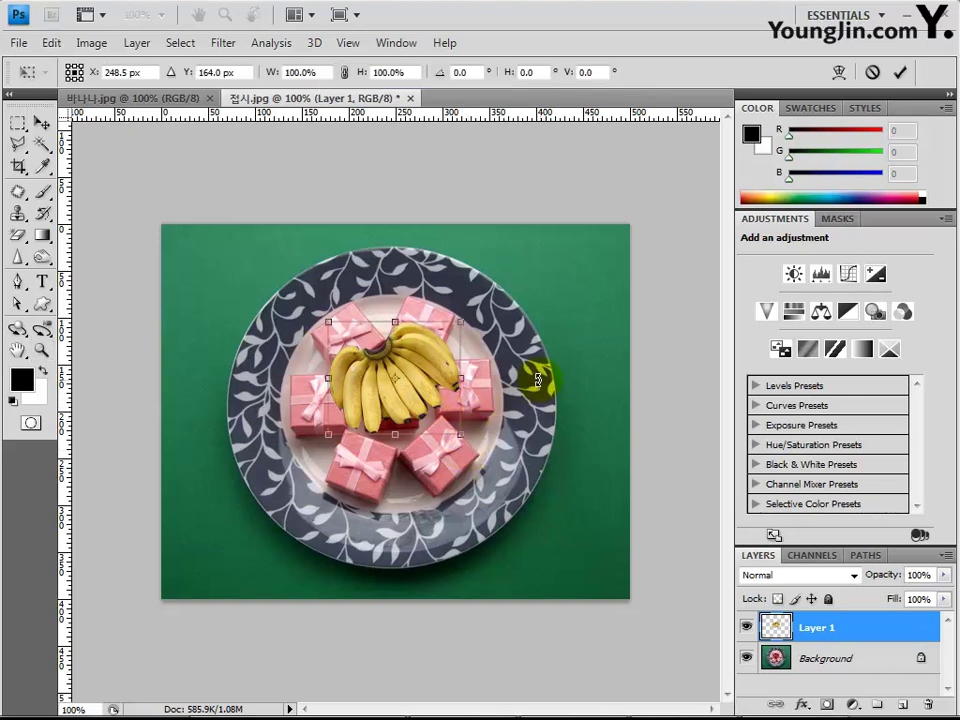
{"action": "left_click_drag", "start_coordinate": [540, 368], "coordinate": [545, 410]}
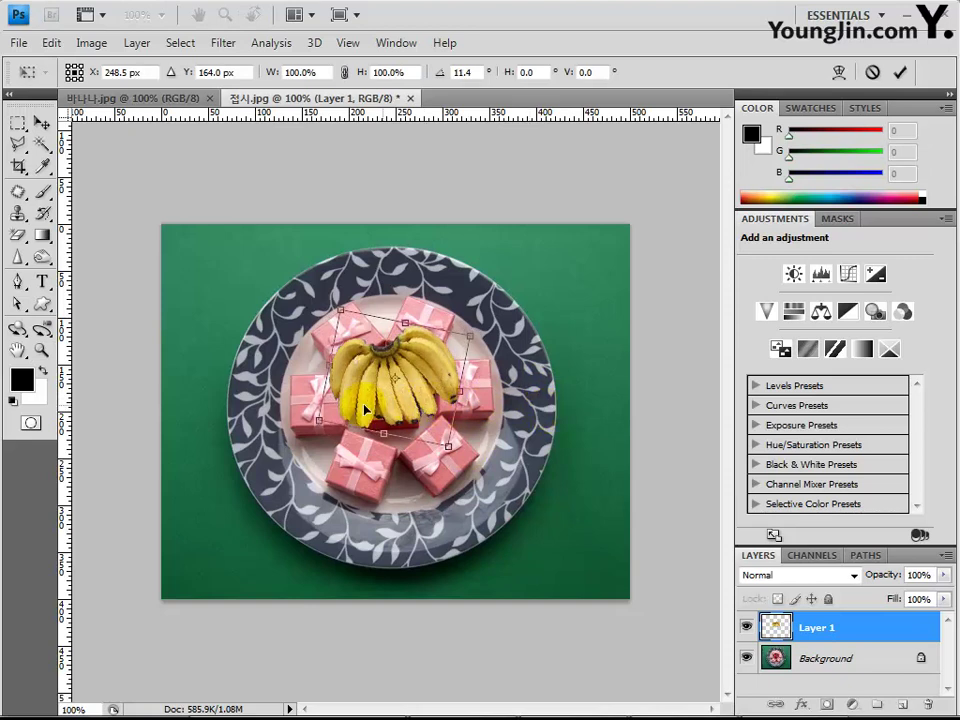
{"action": "left_click_drag", "start_coordinate": [402, 395], "coordinate": [389, 397]}
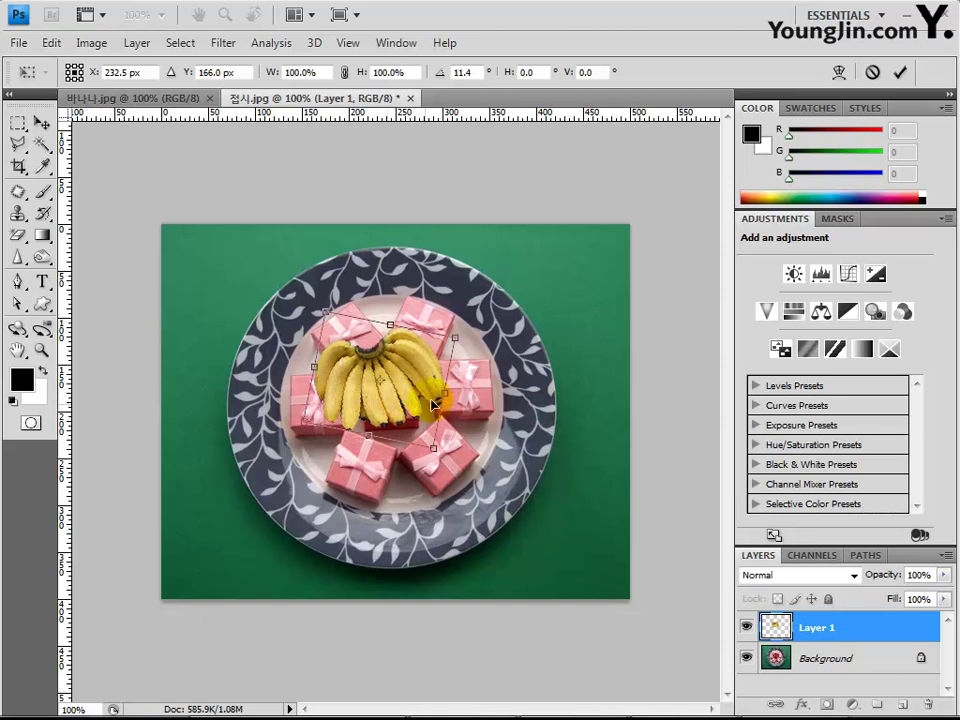
{"action": "left_click_drag", "start_coordinate": [448, 342], "coordinate": [444, 346]}
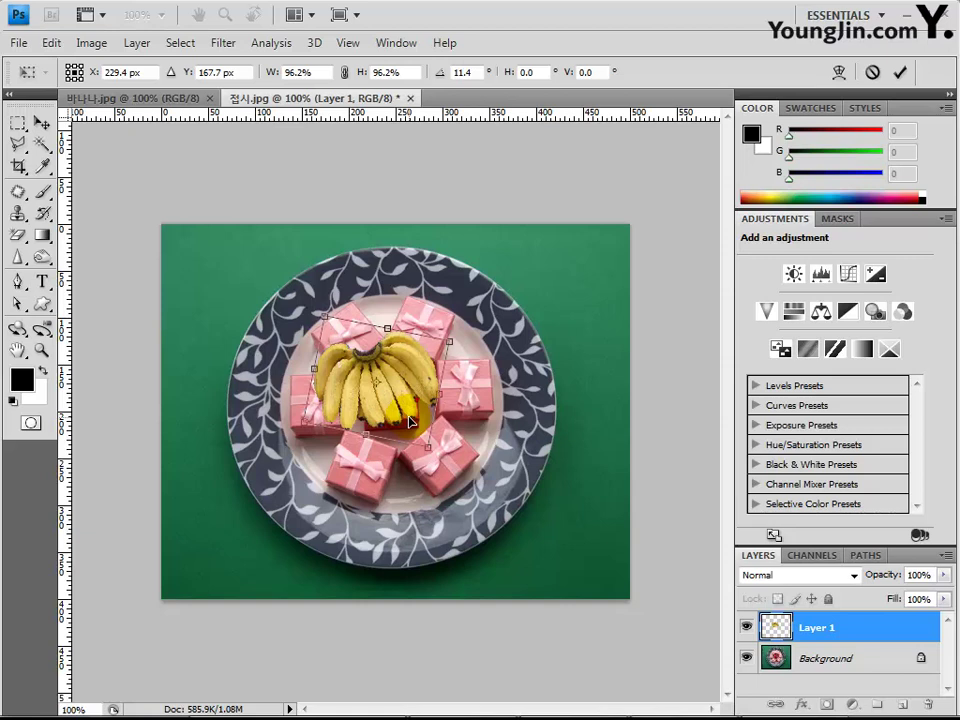
Nudge the bananas a few pixels upward to fine-tune their position among the gift boxes, and apply the transform.
{"action": "key", "text": "Up"}
{"action": "key", "text": "Up"}
{"action": "key", "text": "Up"}
{"action": "key", "text": "Up"}
{"action": "key", "text": "Up"}
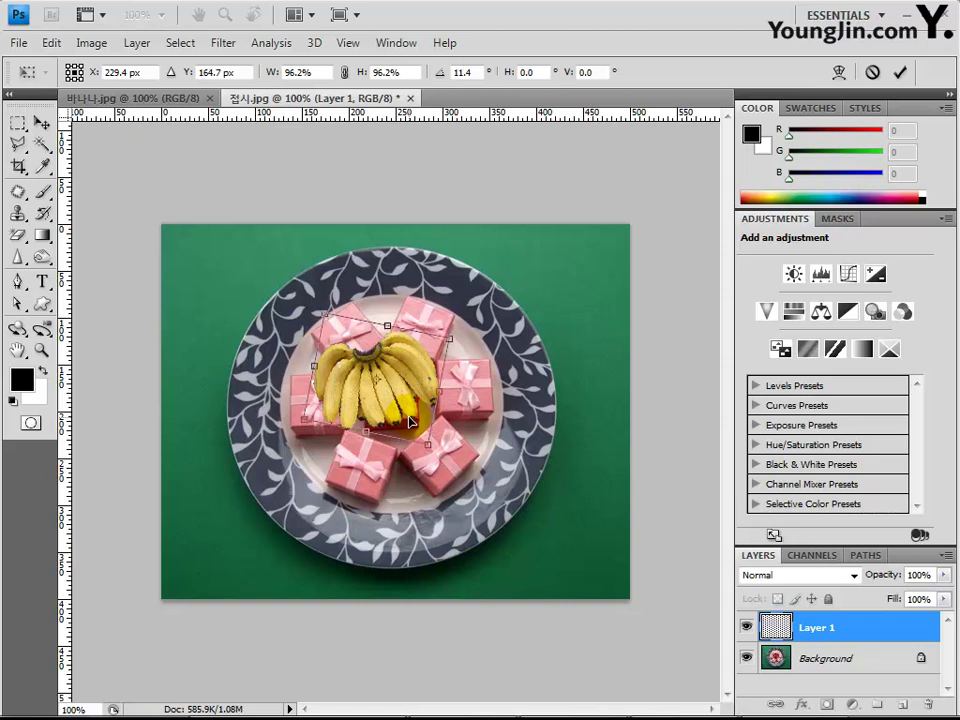
{"action": "key", "text": "Up"}
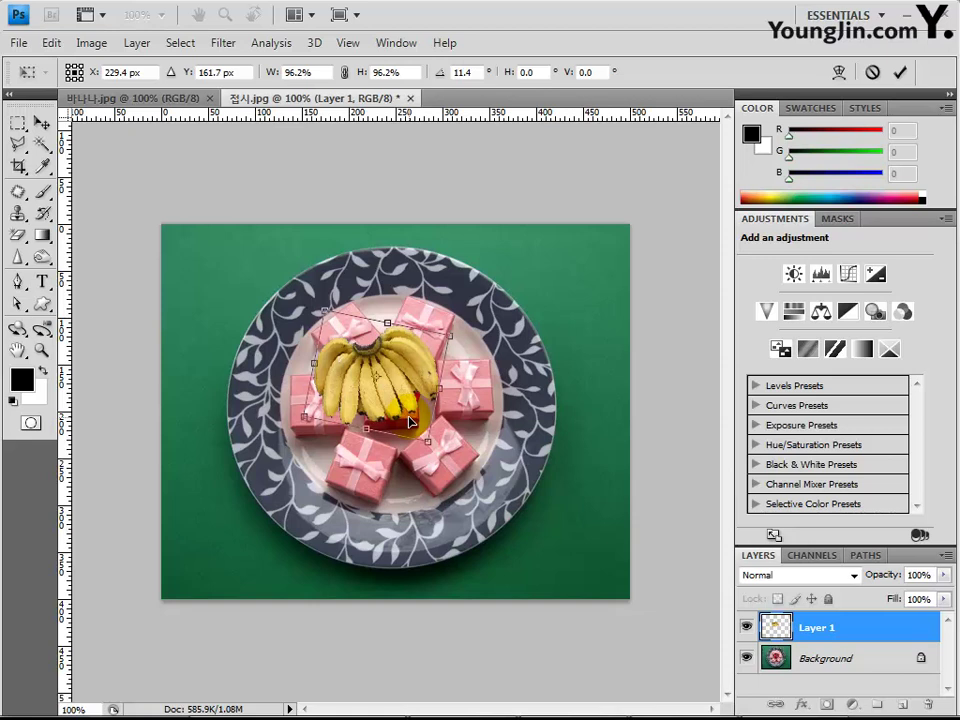
{"action": "key", "text": "Up"}
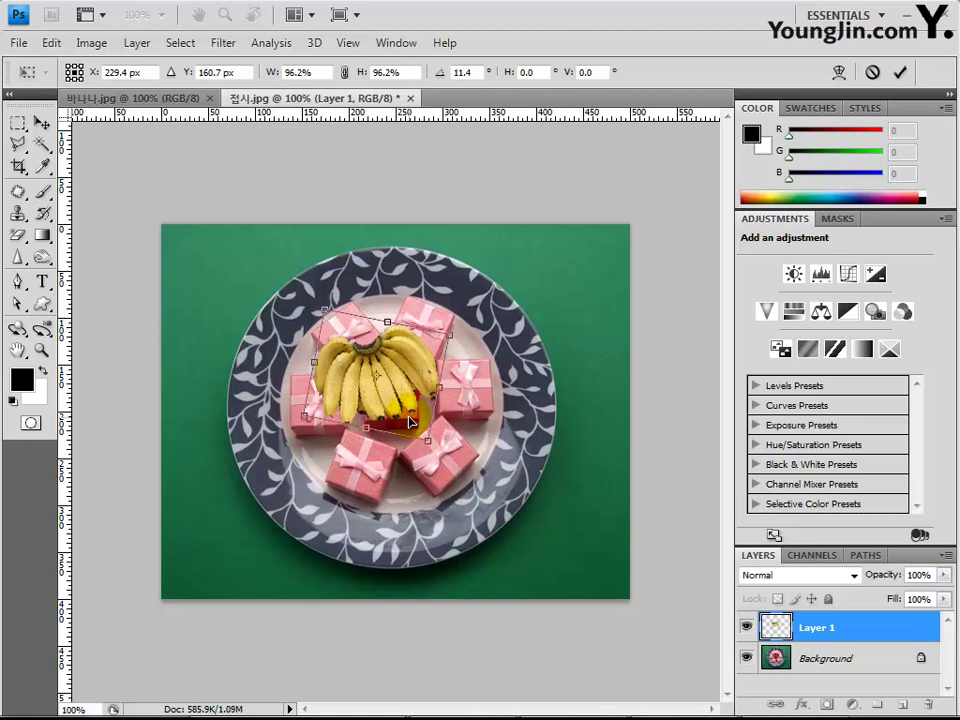
{"action": "key", "text": "Up"}
{"action": "key", "text": "Up"}
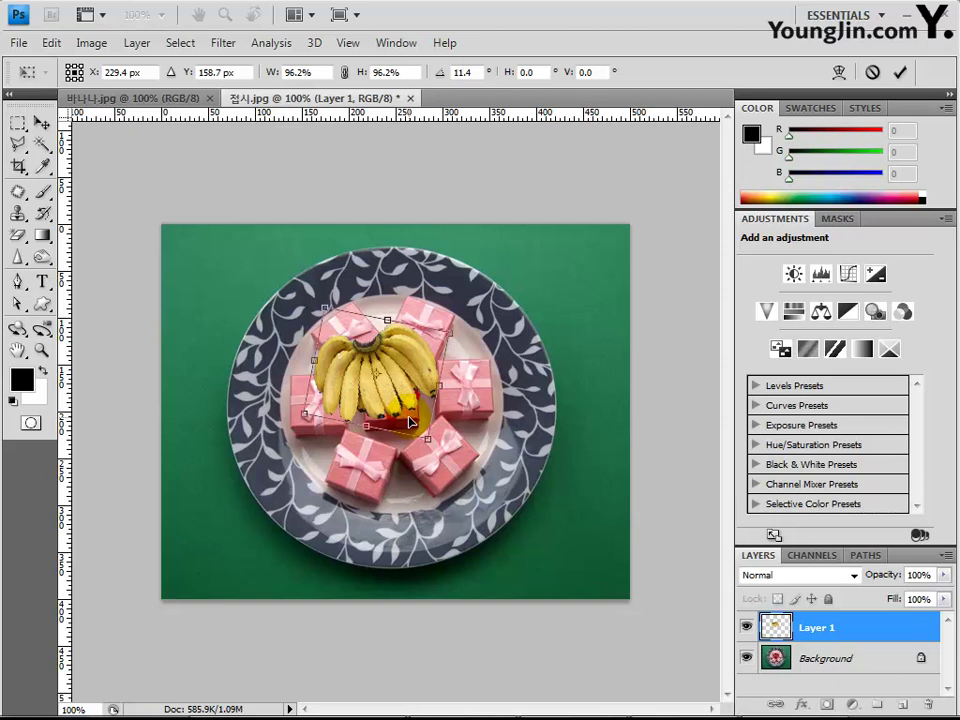
{"action": "key", "text": "Down"}
{"action": "key", "text": "Down"}
{"action": "key", "text": "Down"}
{"action": "key", "text": "Return"}
{"action": "key", "text": "z"}
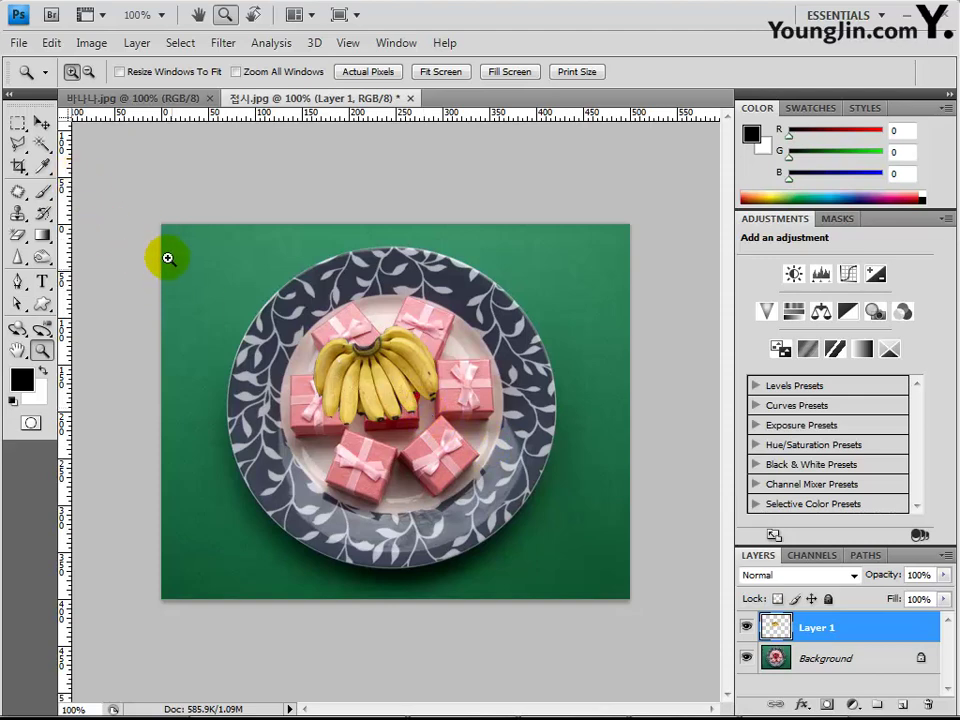
Duplicate the banana bunch with the Move tool, placing the copy below and to the right so it overlaps the first.
{"action": "left_click", "coordinate": [42, 120]}
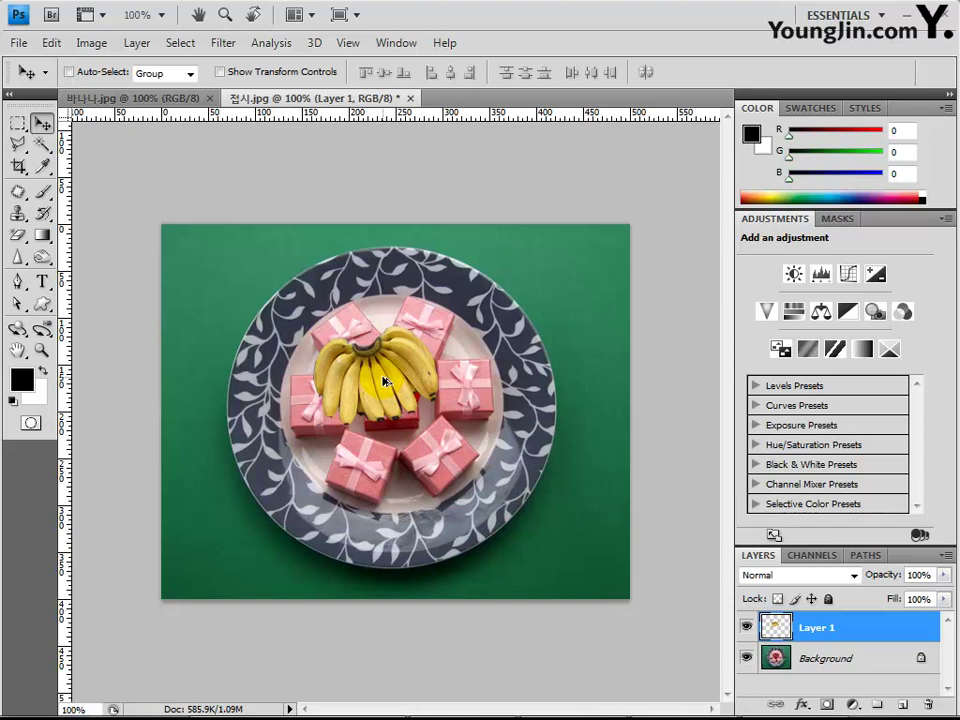
{"action": "left_click_drag", "start_coordinate": [386, 379], "coordinate": [429, 412]}
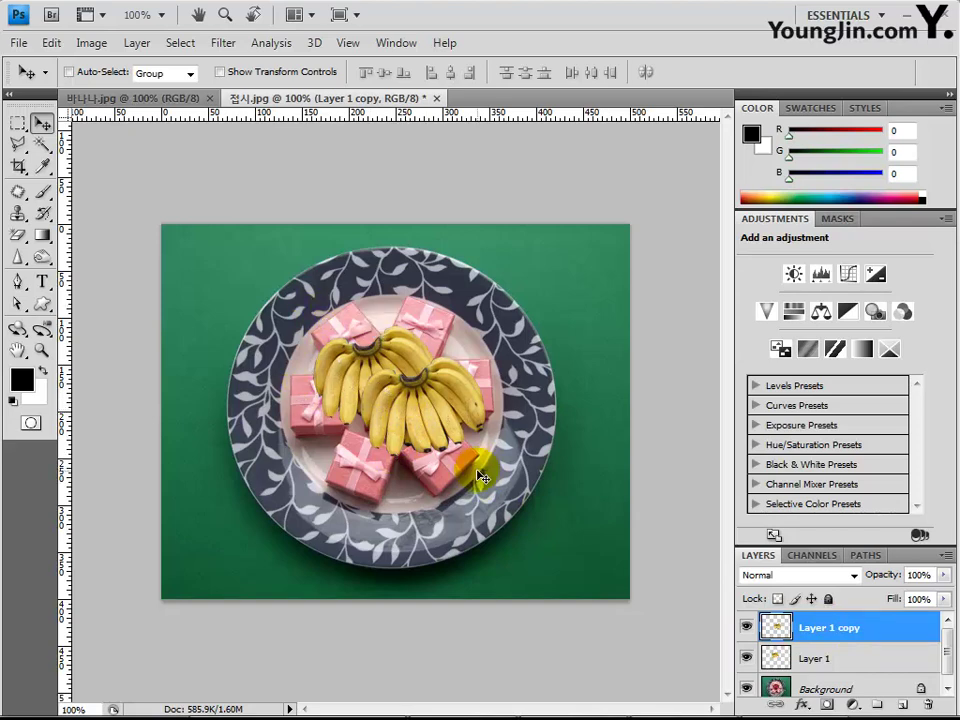
{"action": "left_click_drag", "start_coordinate": [481, 478], "coordinate": [372, 498]}
Free-transform the copied bunch, rotating it 23.3° and scaling it to 91.0% width and 94.8% height, and shift it slightly down and left.
{"action": "key", "text": "ctrl+t"}
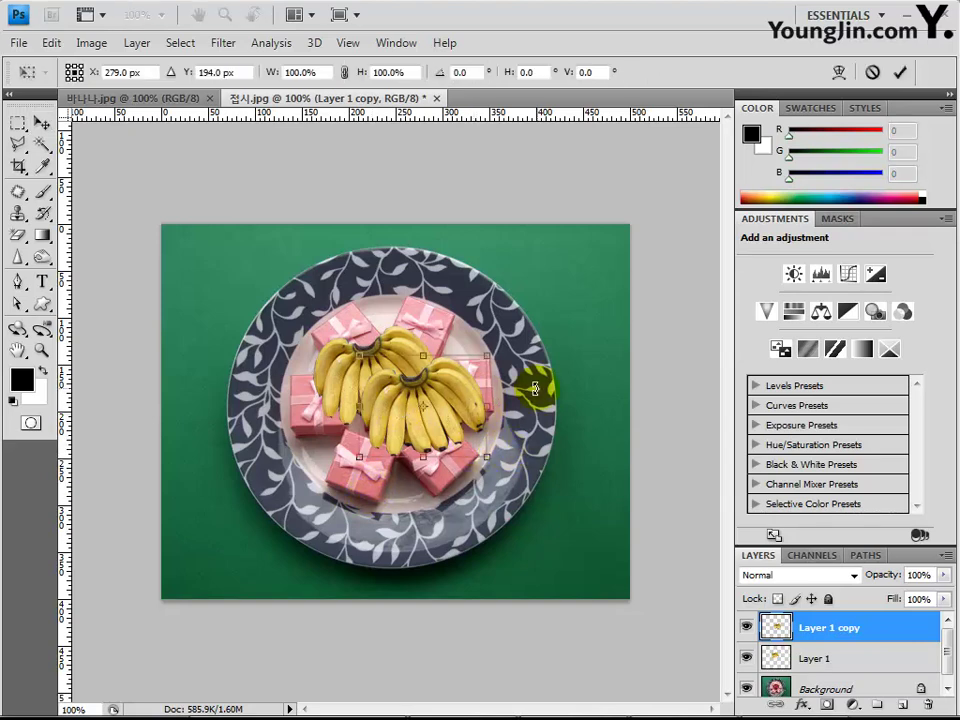
{"action": "left_click_drag", "start_coordinate": [536, 388], "coordinate": [544, 433]}
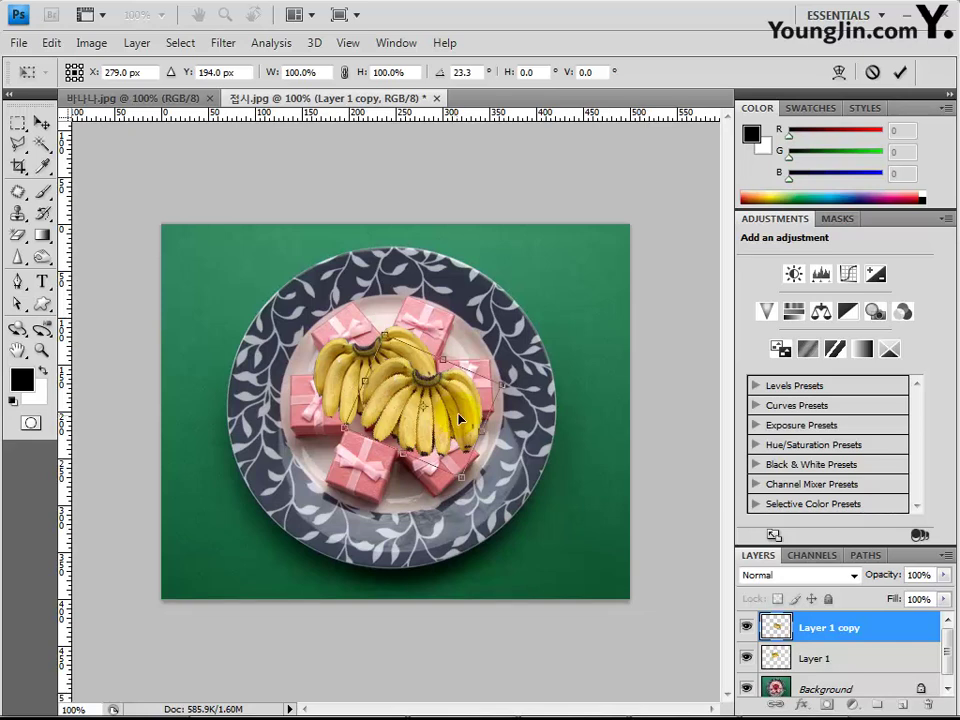
{"action": "left_click_drag", "start_coordinate": [497, 392], "coordinate": [506, 386]}
{"action": "left_click", "coordinate": [385, 336]}
{"action": "left_click_drag", "start_coordinate": [386, 336], "coordinate": [396, 344]}
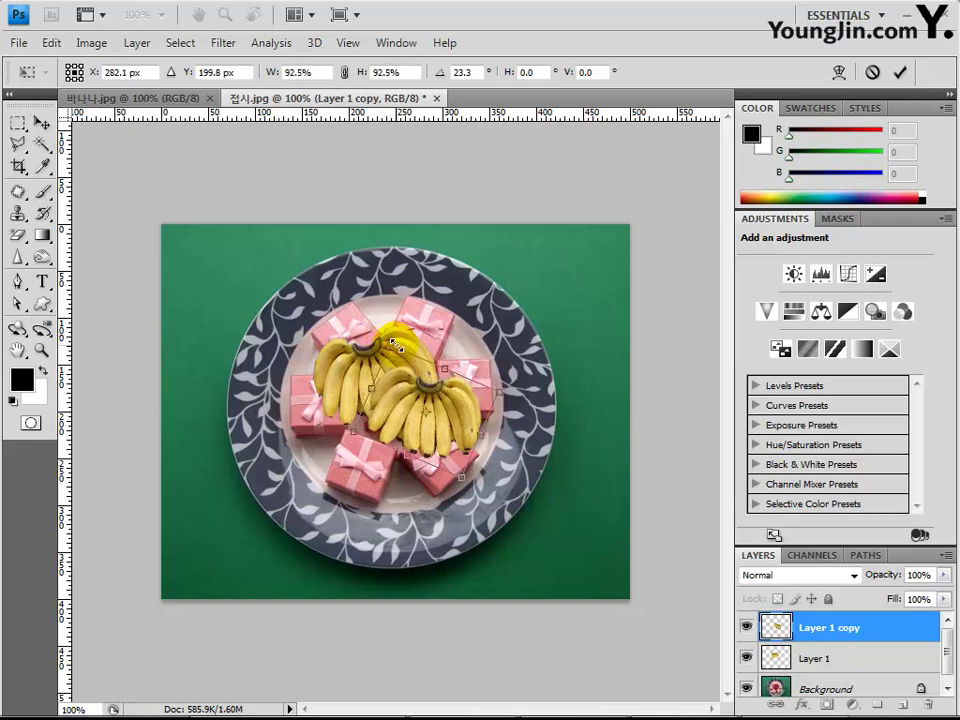
{"action": "left_click_drag", "start_coordinate": [396, 344], "coordinate": [393, 343]}
{"action": "right_click", "coordinate": [437, 435]}
{"action": "mouse_move", "coordinate": [437, 435]}
{"action": "left_mouse_down"}
{"action": "mouse_move", "coordinate": [433, 428]}
{"action": "mouse_move", "coordinate": [431, 438]}
{"action": "left_mouse_up"}
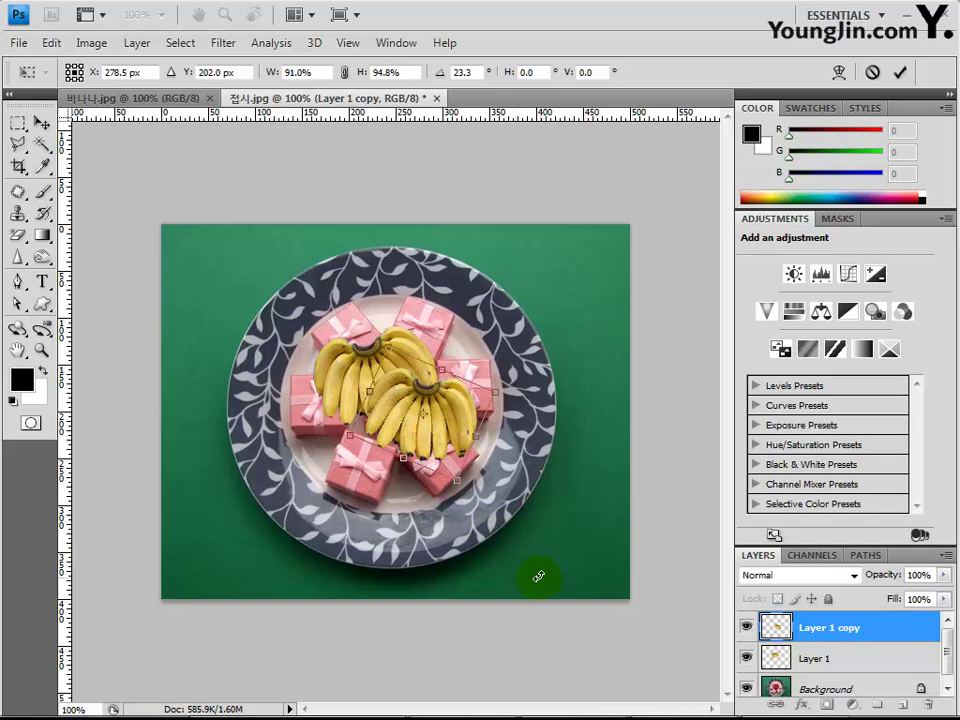
Nudge the copied bunch left and up to X 276.5 px, Y 195.0 px, and apply the transform.
{"action": "key", "text": "Left"}
{"action": "key", "text": "Left"}
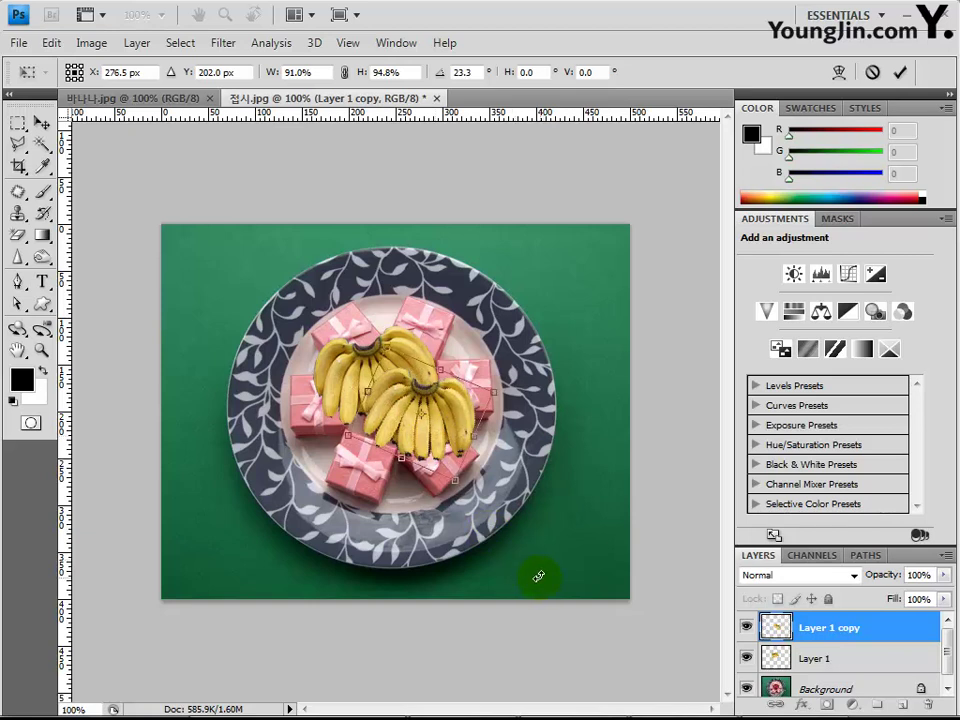
{"action": "key", "text": "Up"}
{"action": "key", "text": "Up"}
{"action": "key", "text": "Up"}
{"action": "key", "text": "Up"}
{"action": "key", "text": "Up"}
{"action": "key", "text": "Up"}
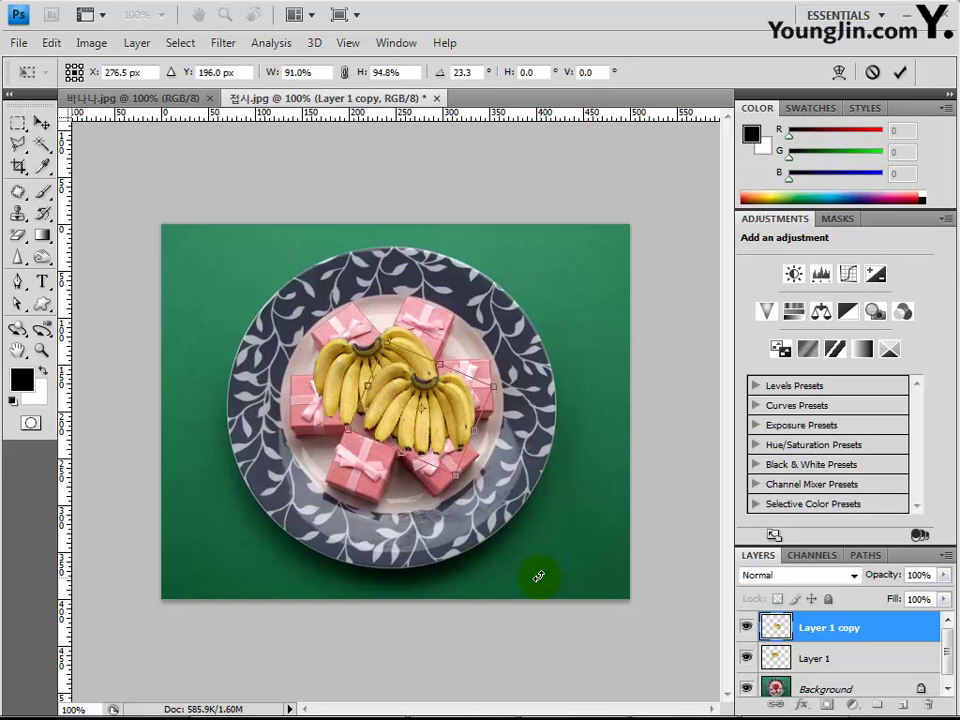
{"action": "key", "text": "Up"}
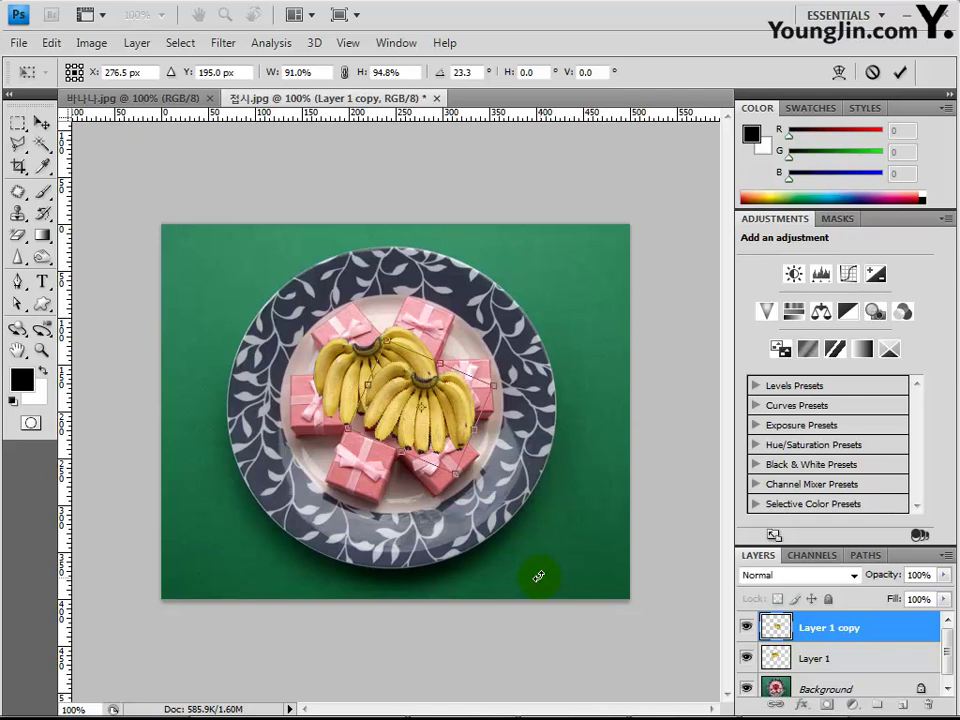
{"action": "key", "text": "Return"}
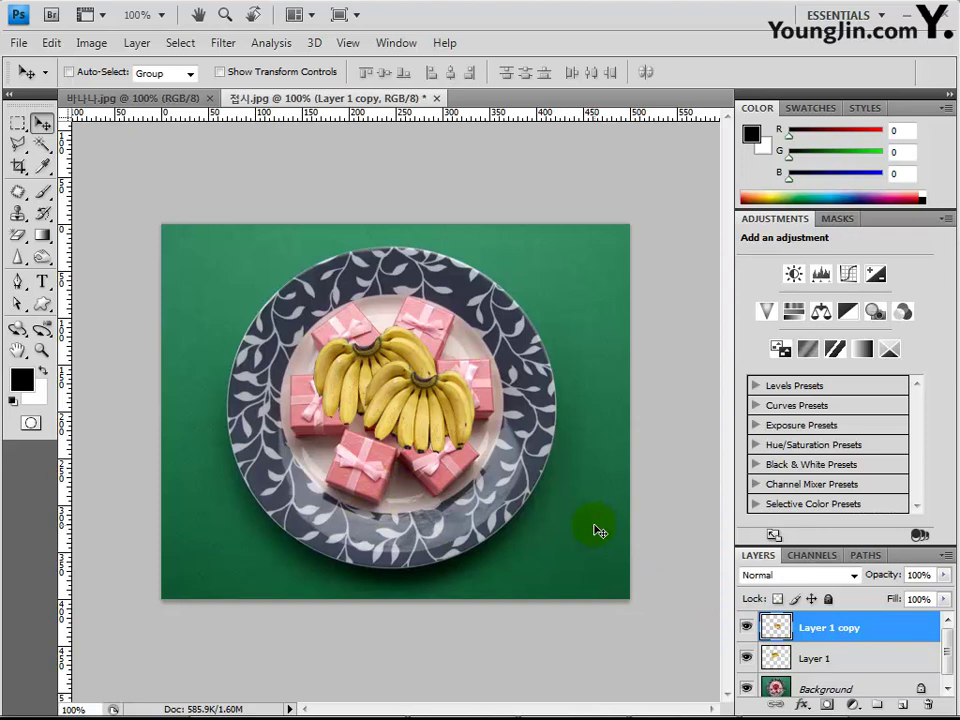
Compare the composition with 001.psd, and scale the copied bunch in 접시.jpg about its centre to about 93%.
{"action": "left_click", "coordinate": [677, 508]}
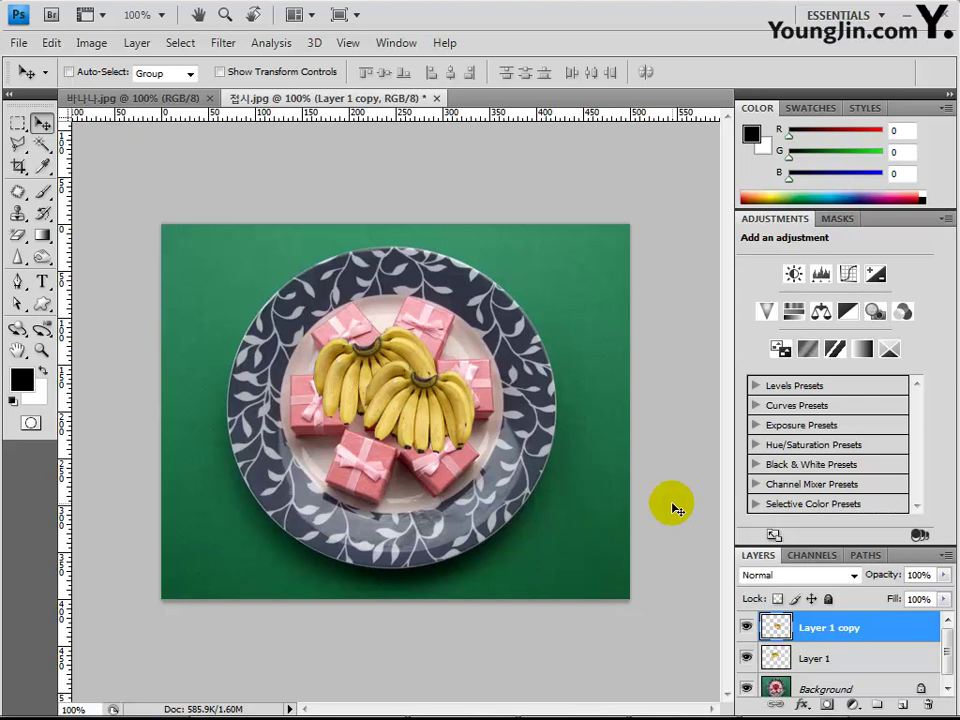
{"action": "mouse_move", "coordinate": [677, 508]}
{"action": "left_mouse_down"}
{"action": "mouse_move", "coordinate": [634, 403]}
{"action": "mouse_move", "coordinate": [576, 388]}
{"action": "left_mouse_up"}
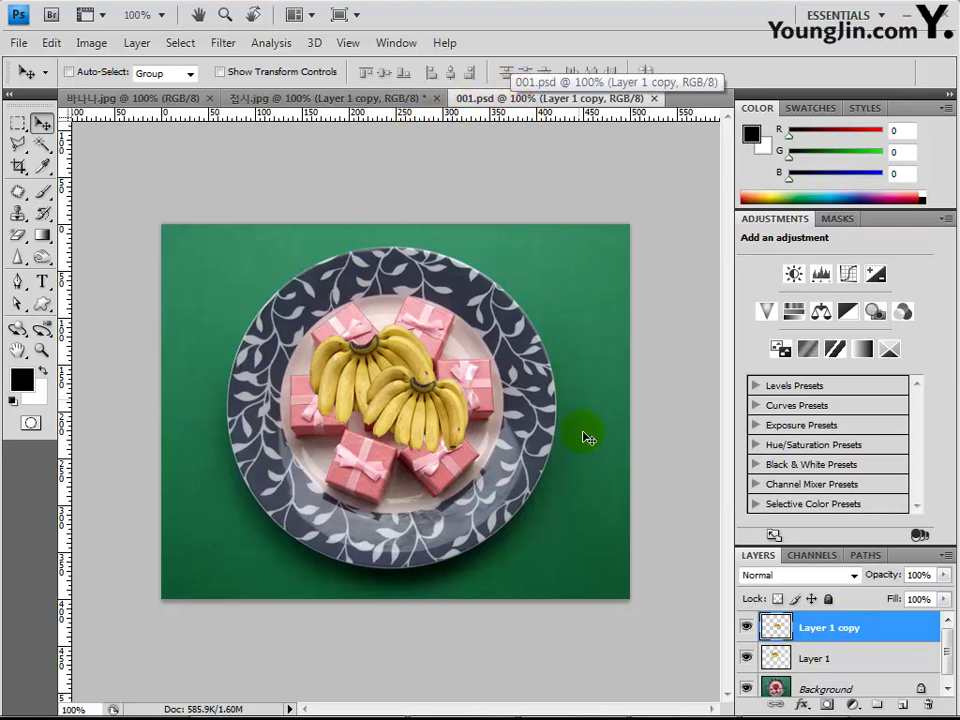
{"action": "left_click", "coordinate": [313, 99]}
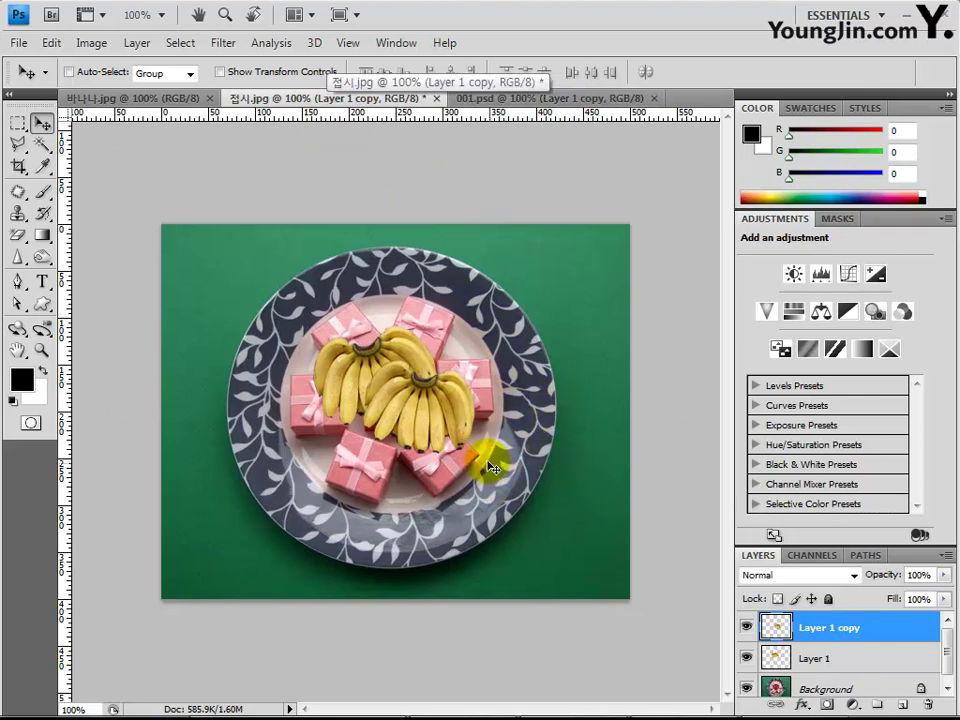
{"action": "left_click", "coordinate": [461, 469]}
{"action": "key", "text": "ctrl+t"}
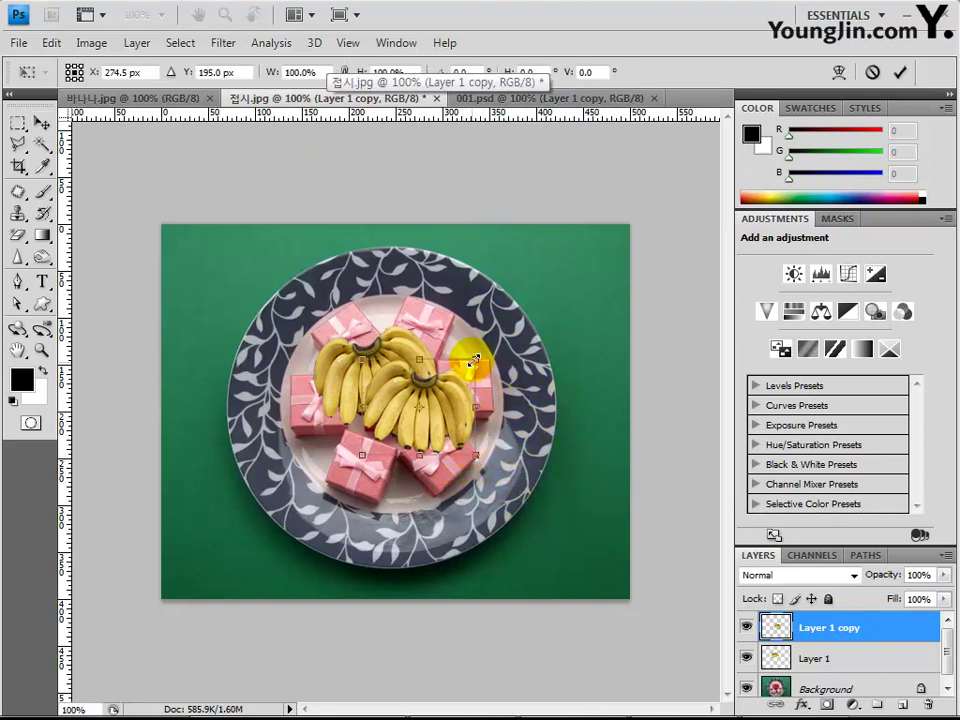
{"action": "left_click_drag", "start_coordinate": [472, 358], "coordinate": [463, 366]}
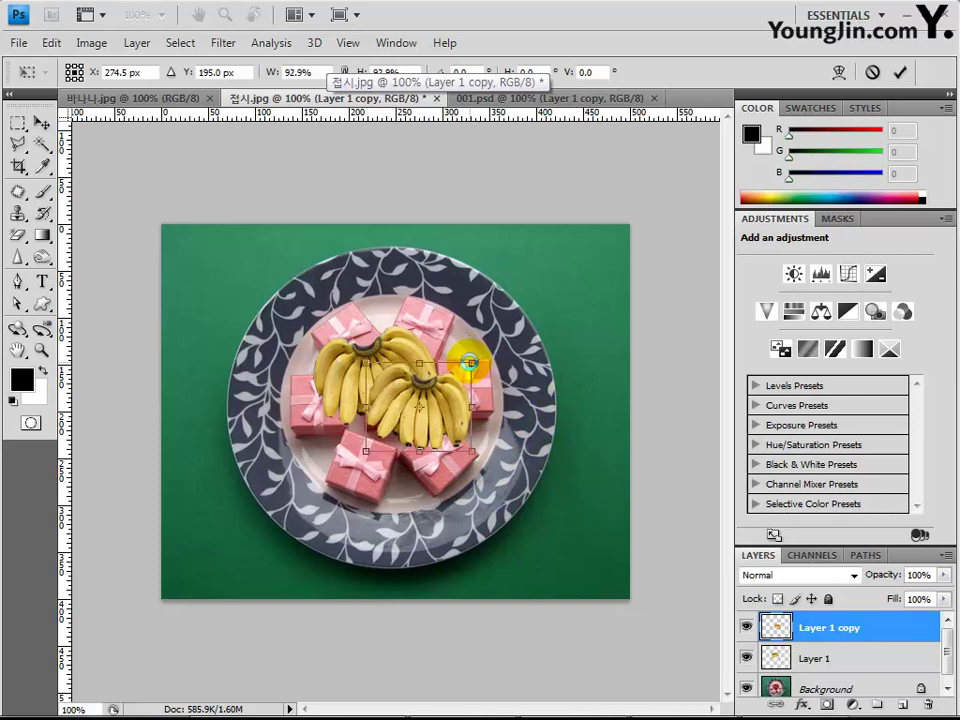
{"action": "key", "text": "Return"}
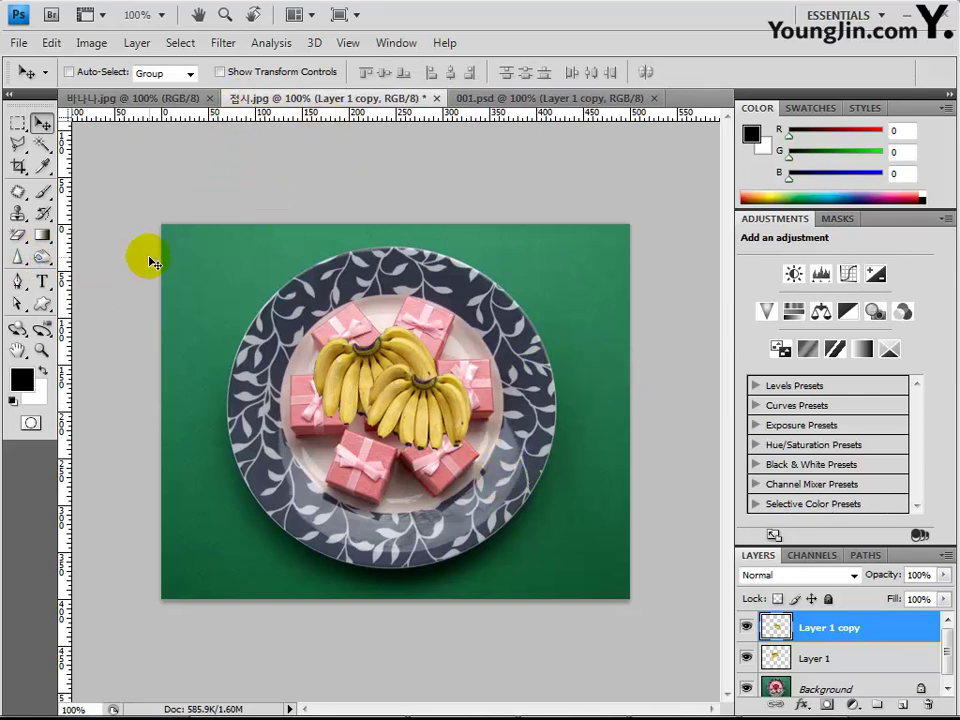
Begin saving the plate composition under a new name, choosing the Photoshop (PSD) format and the GTQ folder as the location.
{"action": "left_click", "coordinate": [20, 44]}
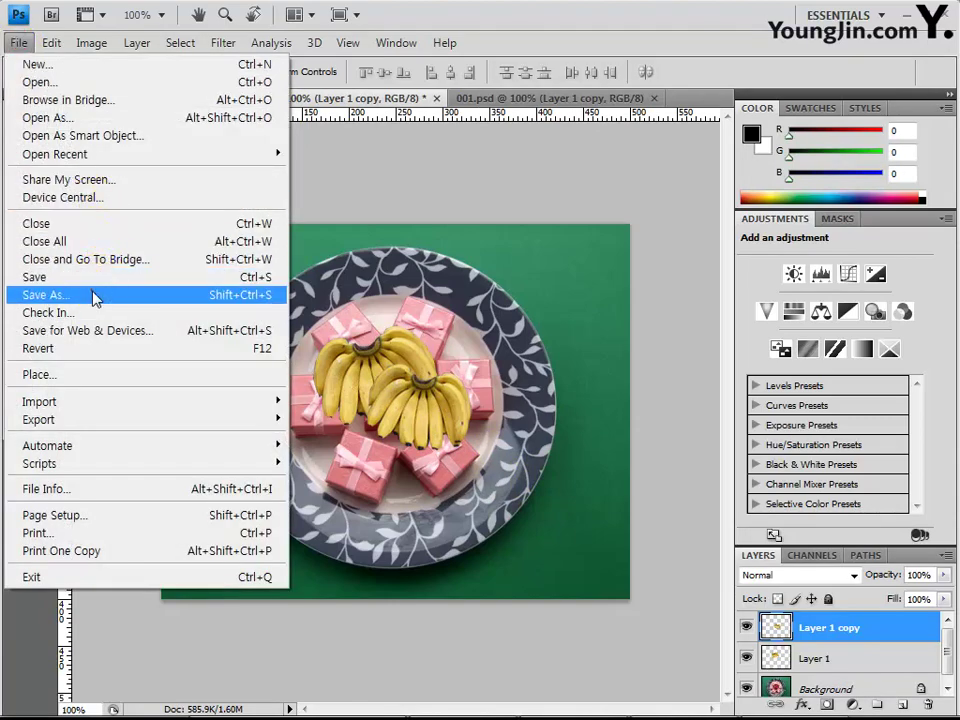
{"action": "left_click", "coordinate": [95, 296]}
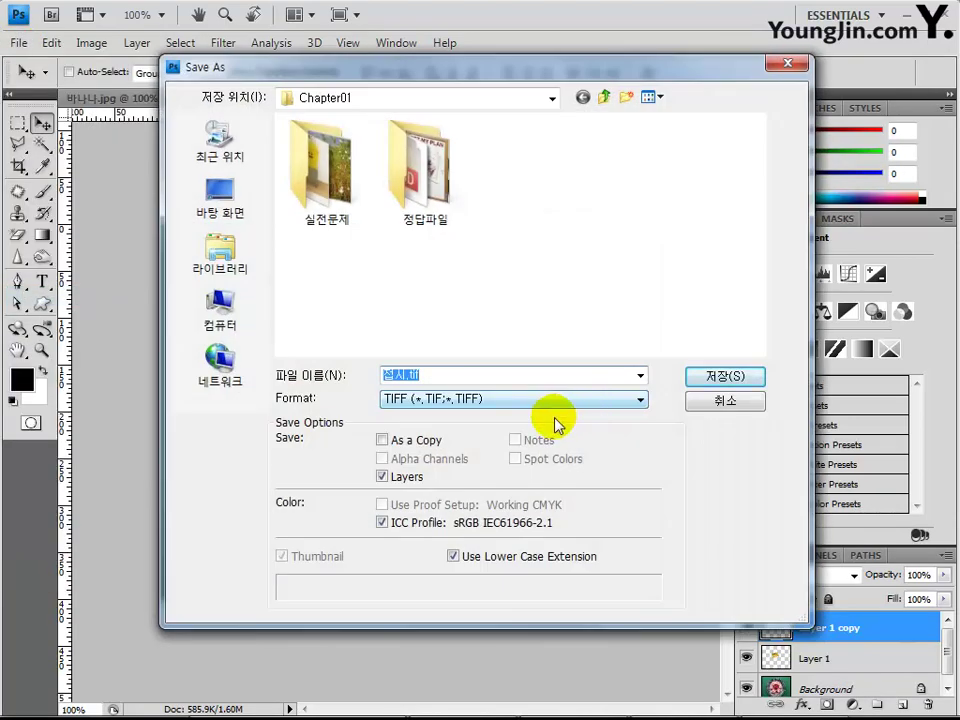
{"action": "left_click", "coordinate": [480, 399]}
{"action": "left_click", "coordinate": [476, 416]}
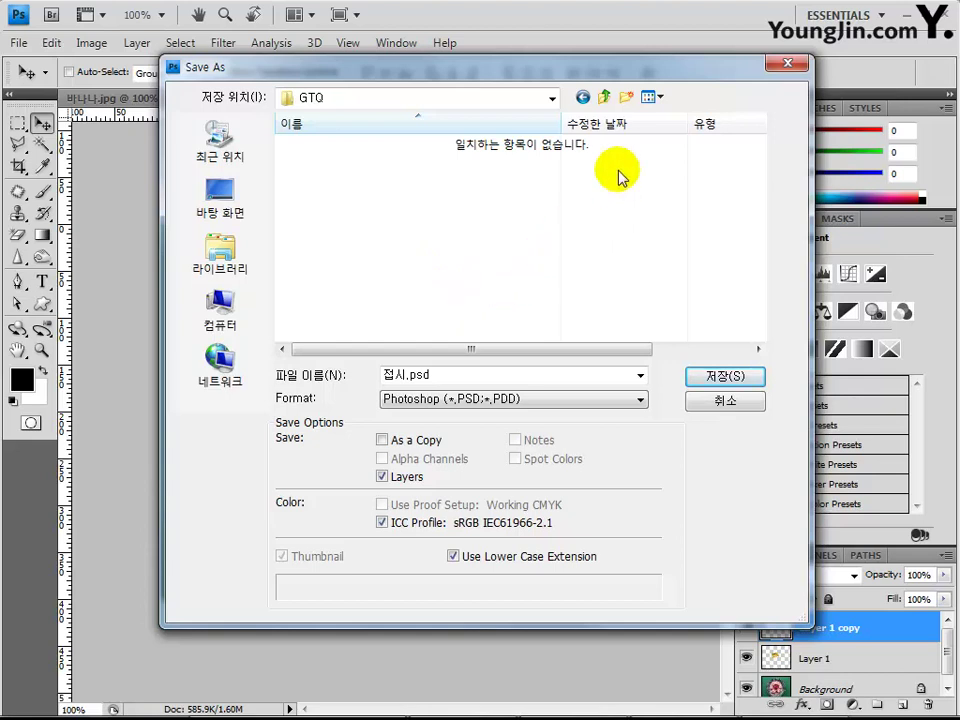
Create a folder named PART03 inside the GTQ folder.
{"action": "left_click", "coordinate": [626, 97]}
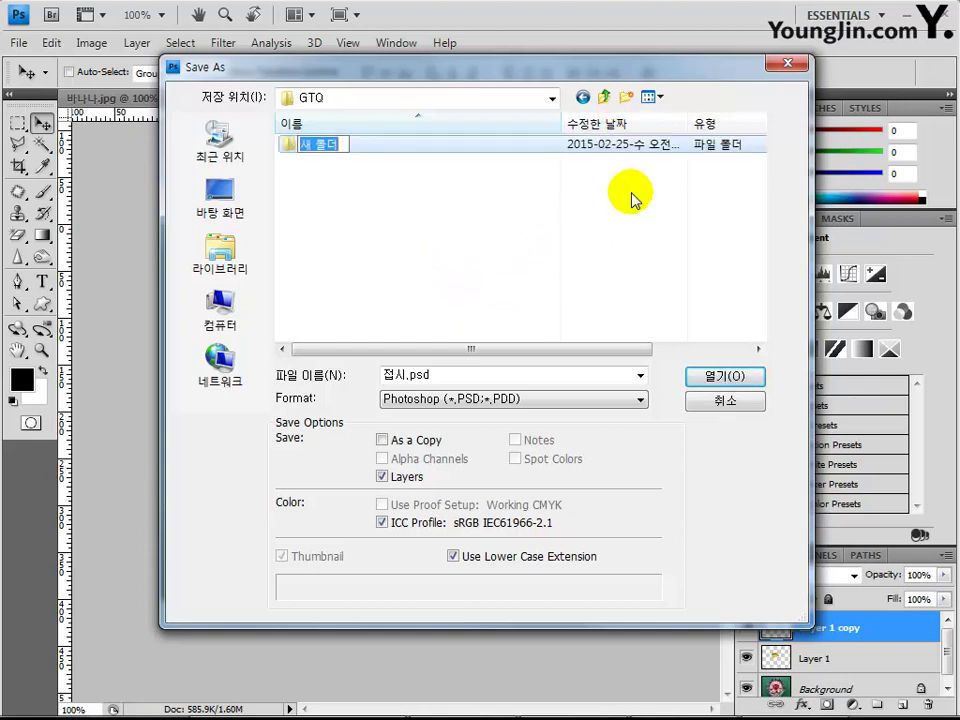
{"action": "type", "text": "ㅓ"}
{"action": "type", "text": "PART"}
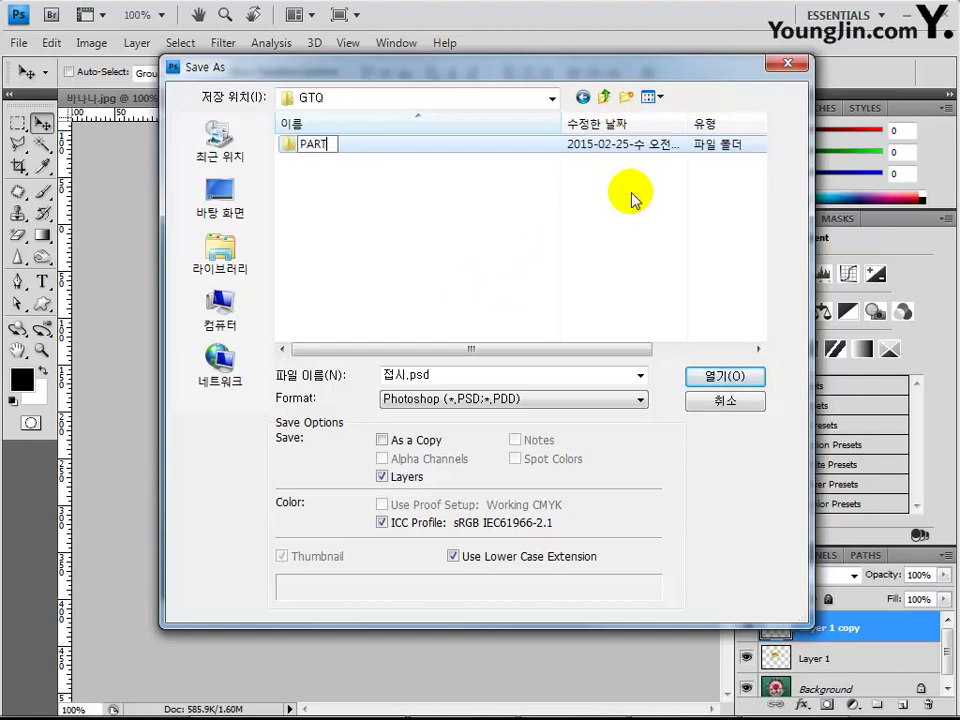
{"action": "type", "text": "03"}
{"action": "key", "text": "Return"}
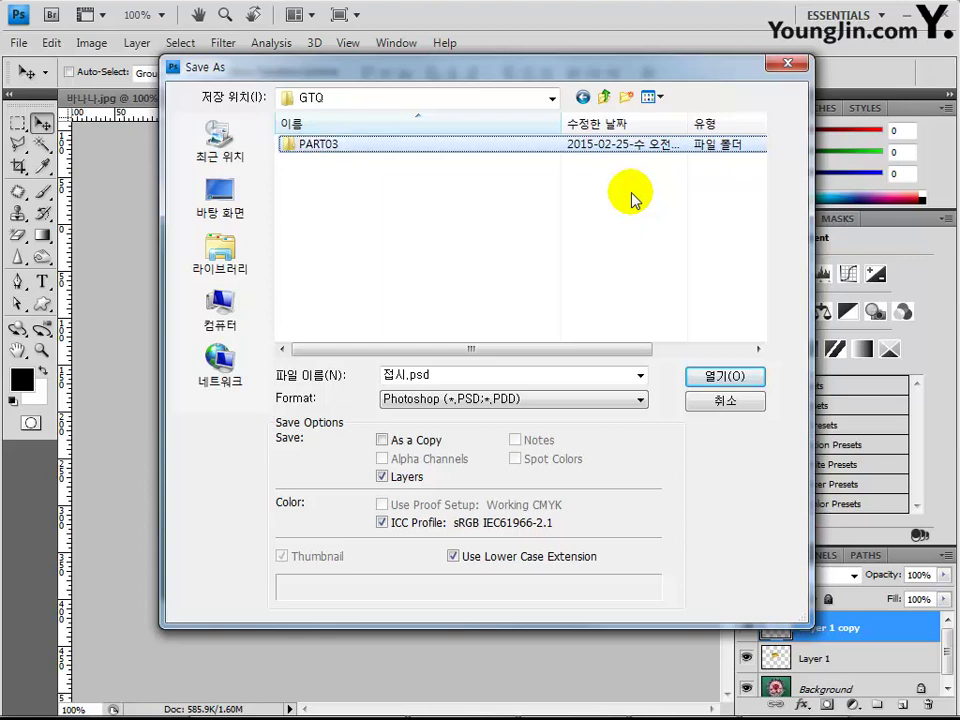
Inside the PART03 folder, create a subfolder named chapter01 and open it.
{"action": "double_click", "coordinate": [318, 145]}
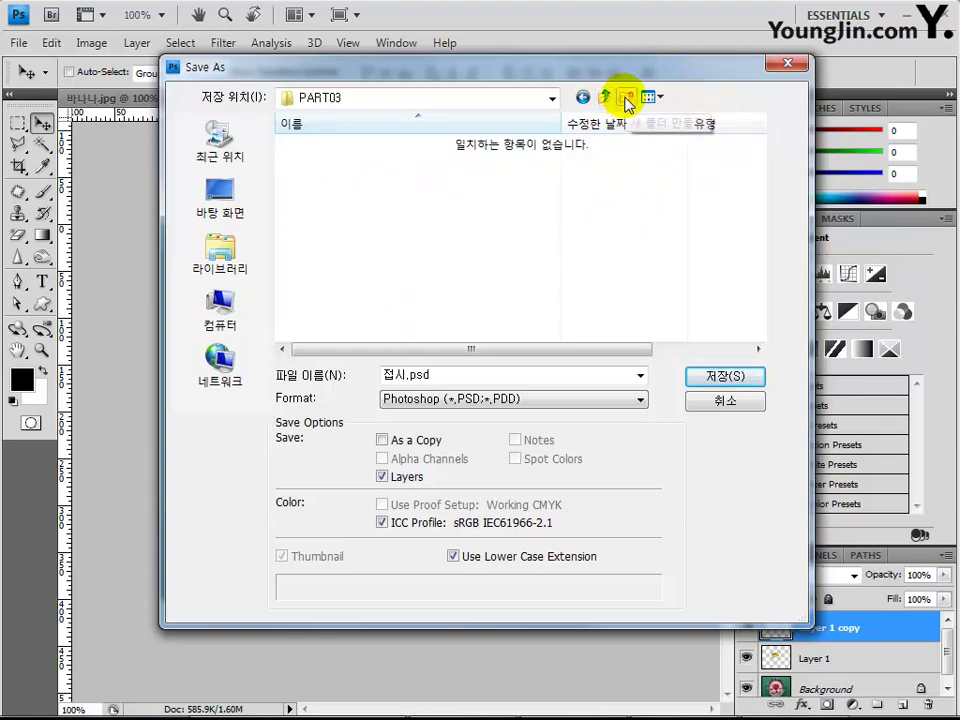
{"action": "left_click", "coordinate": [624, 96]}
{"action": "type", "text": "ㅈ"}
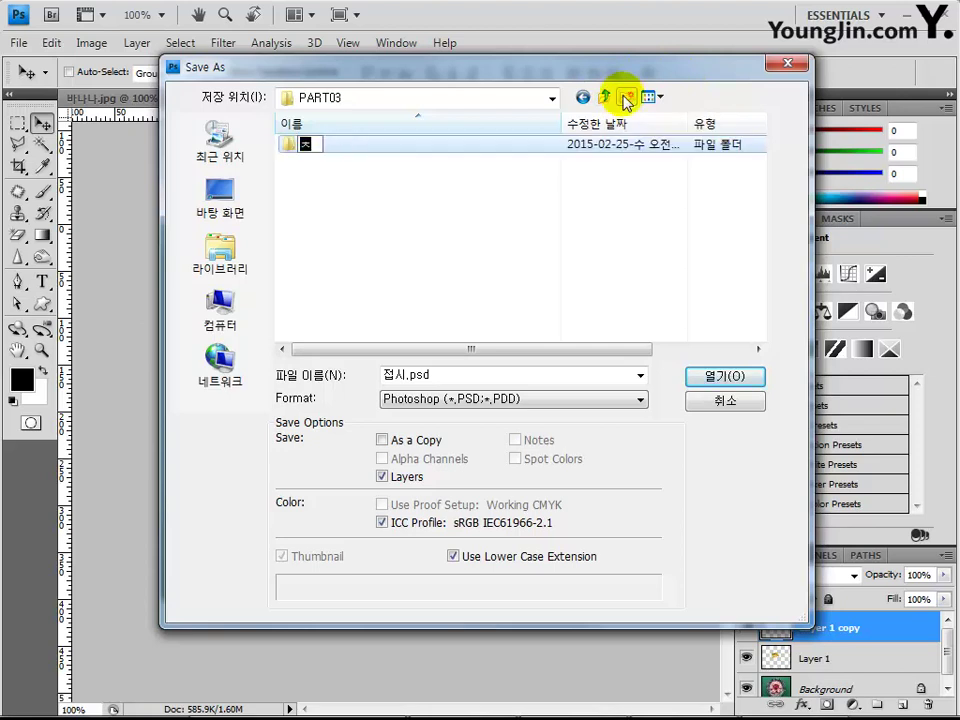
{"action": "type", "text": "CAH"}
{"action": "key", "text": "BackSpace"}
{"action": "key", "text": "BackSpace"}
{"action": "key", "text": "BackSpace"}
{"action": "type", "text": "chapter01"}
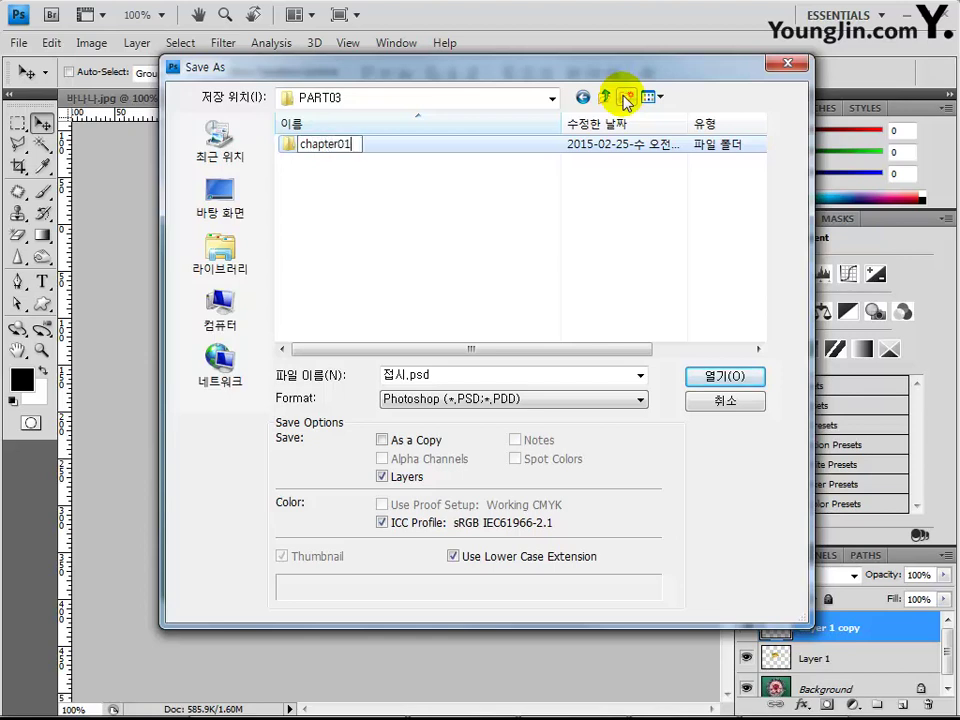
{"action": "key", "text": "Return"}
{"action": "double_click", "coordinate": [349, 146]}
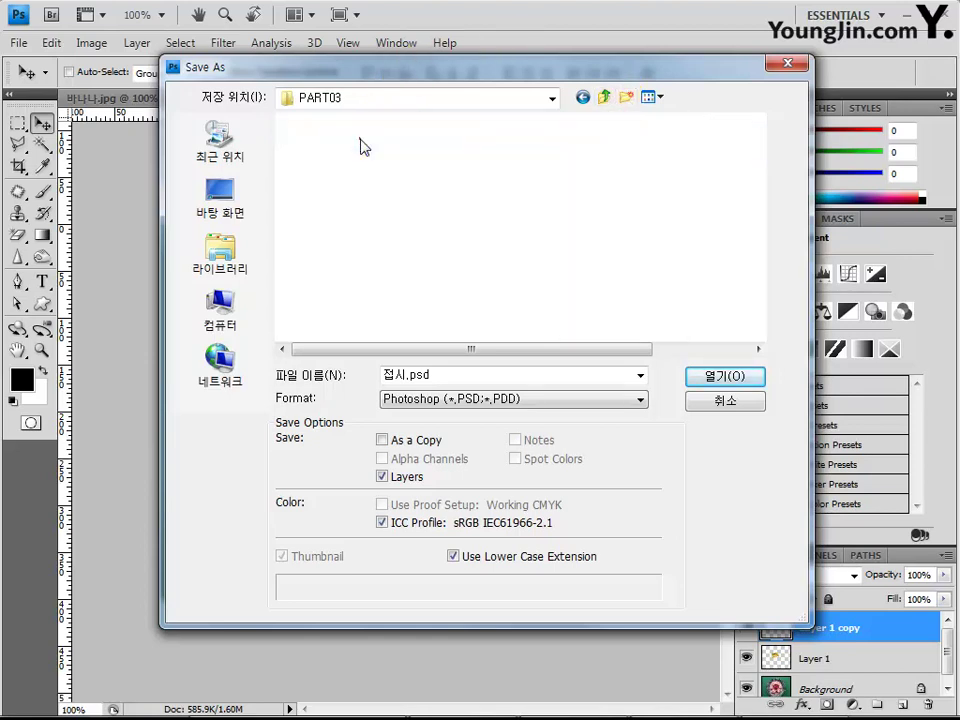
Name the file 001 and save the layered composition as a PSD in the chapter01 folder.
{"action": "double_click", "coordinate": [451, 377]}
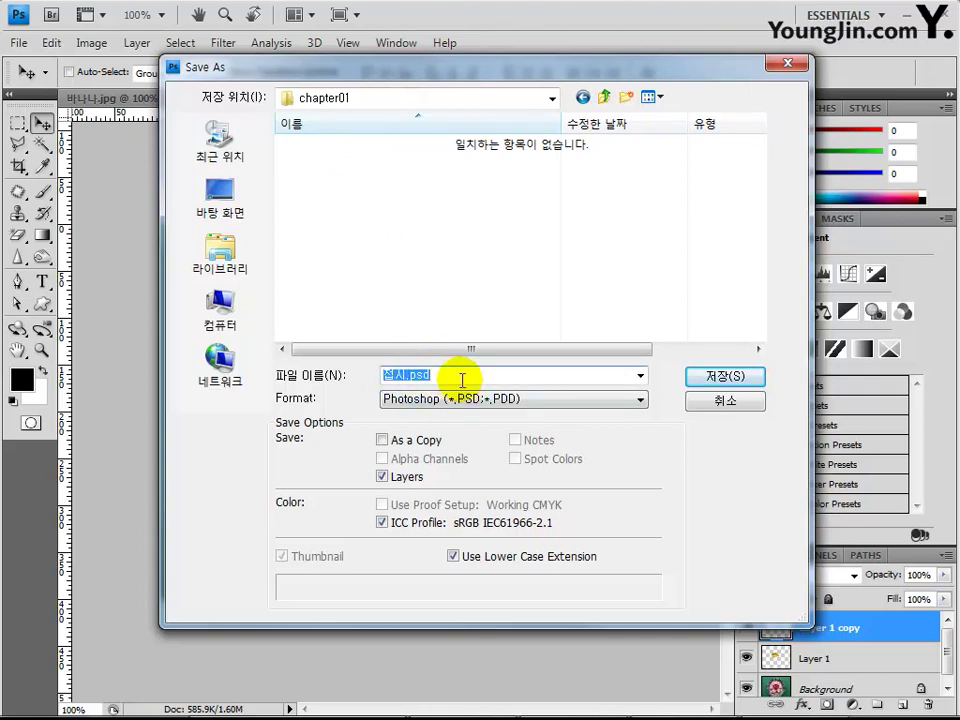
{"action": "type", "text": "001"}
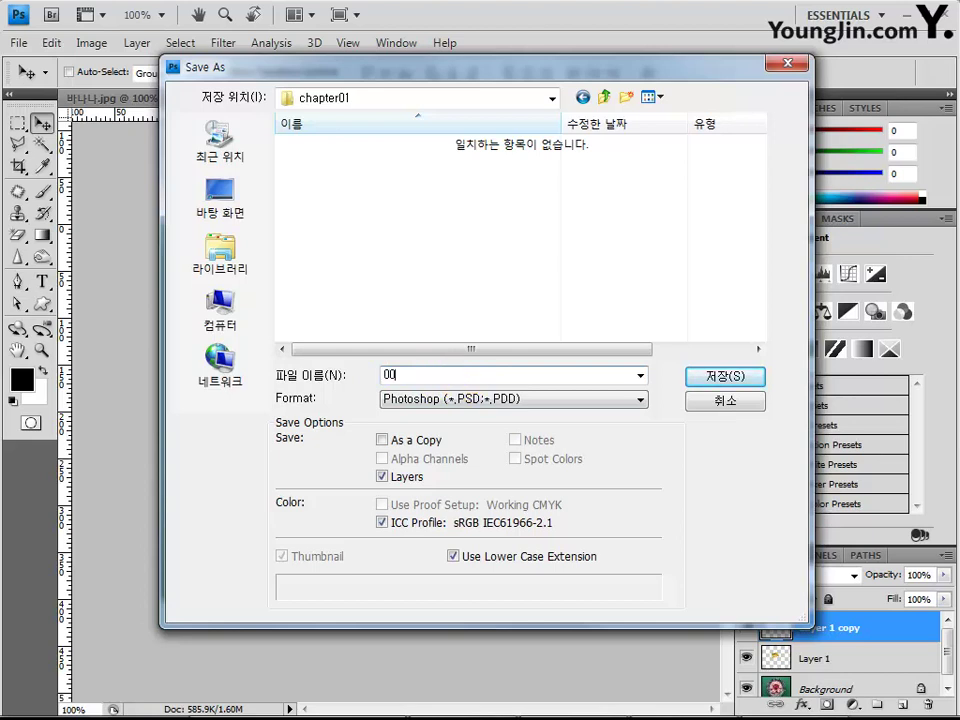
{"action": "left_click", "coordinate": [724, 385]}
{"action": "left_click", "coordinate": [662, 232]}
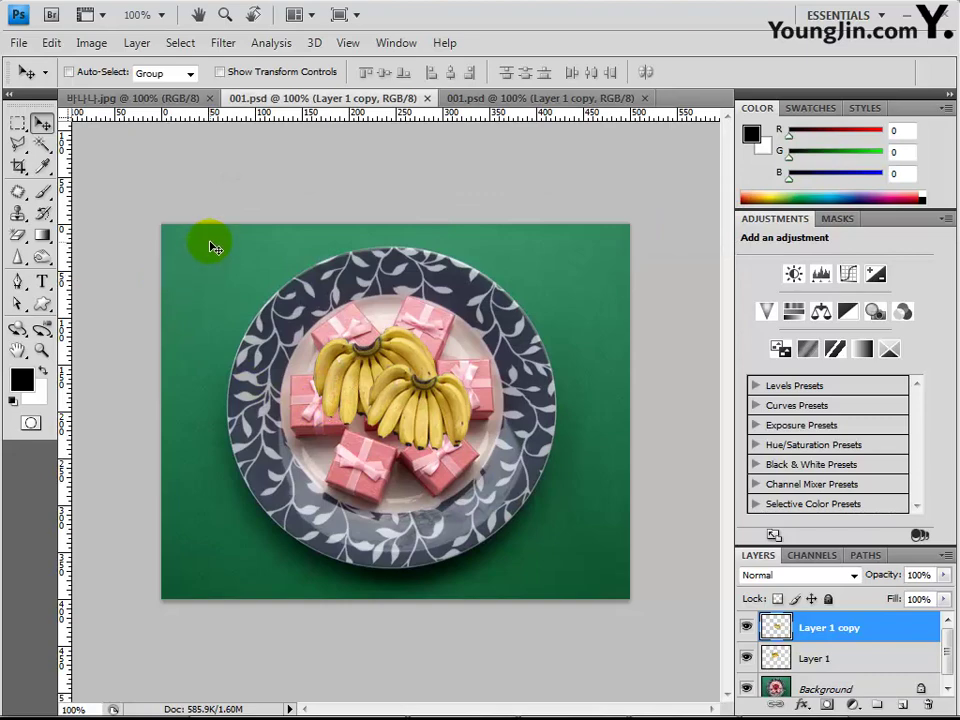
Save a JPEG copy named 001.jpg in the chapter01 folder with the image quality set to 8.
{"action": "left_click", "coordinate": [18, 44]}
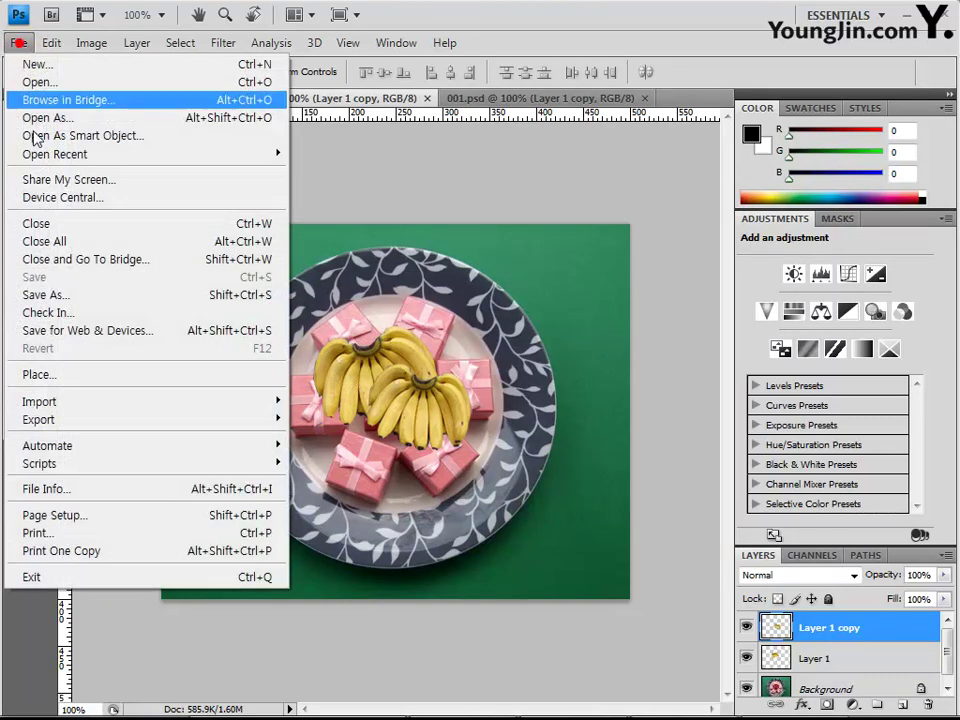
{"action": "left_click", "coordinate": [100, 295]}
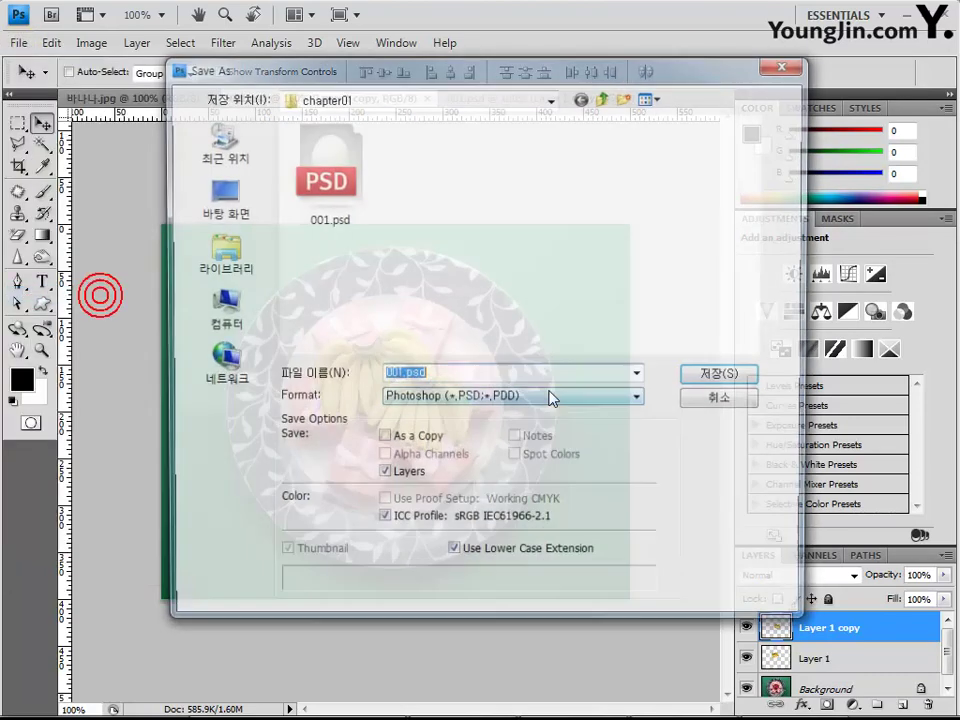
{"action": "left_click", "coordinate": [465, 400]}
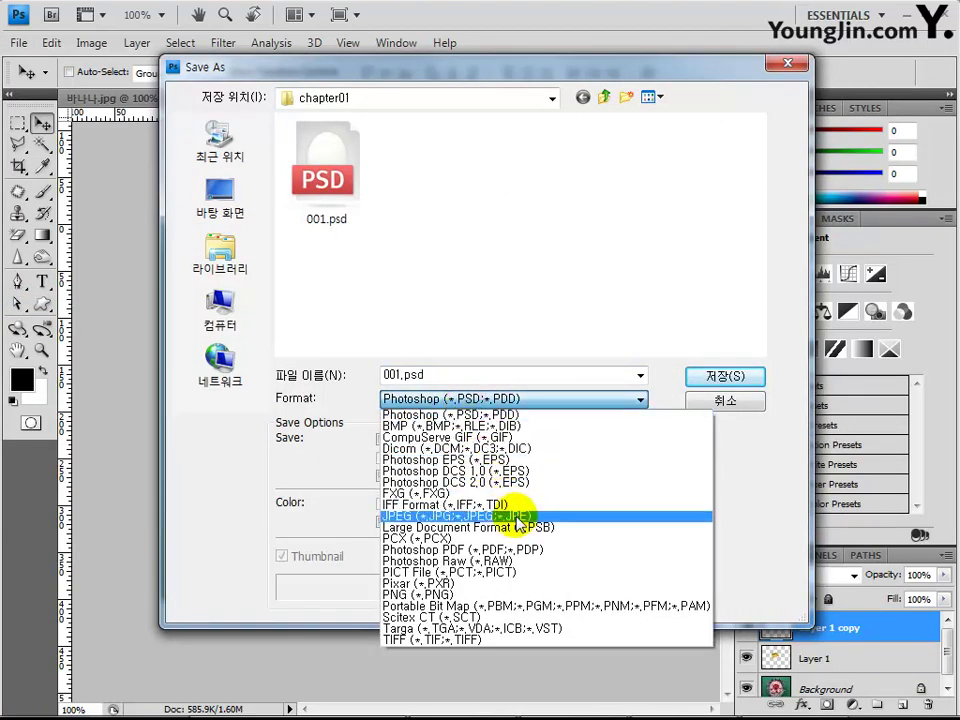
{"action": "left_click", "coordinate": [512, 516]}
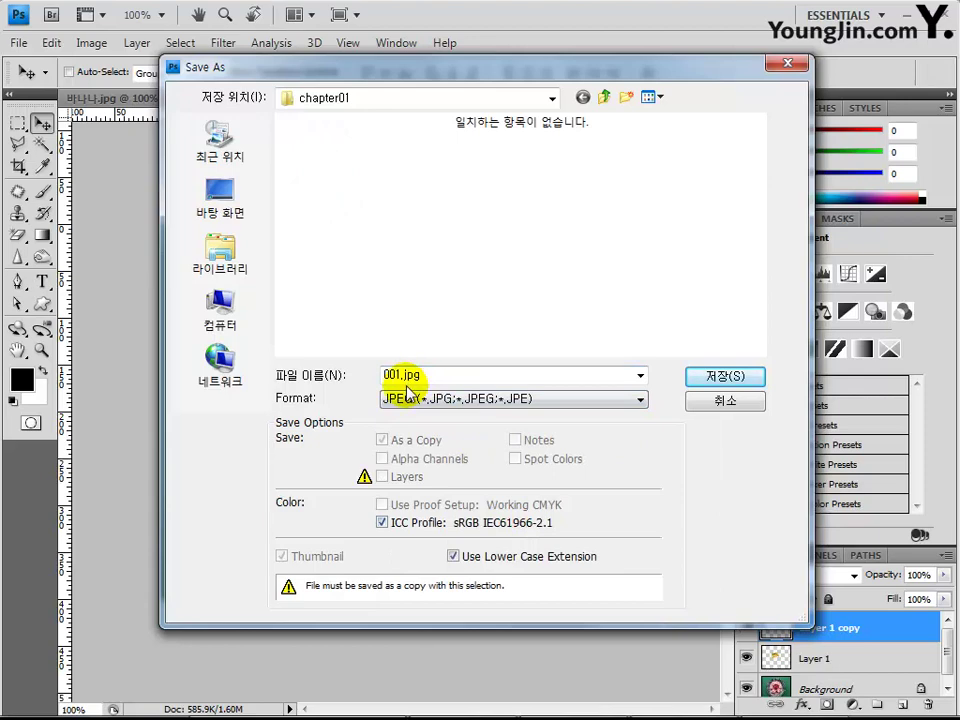
{"action": "left_click", "coordinate": [727, 377]}
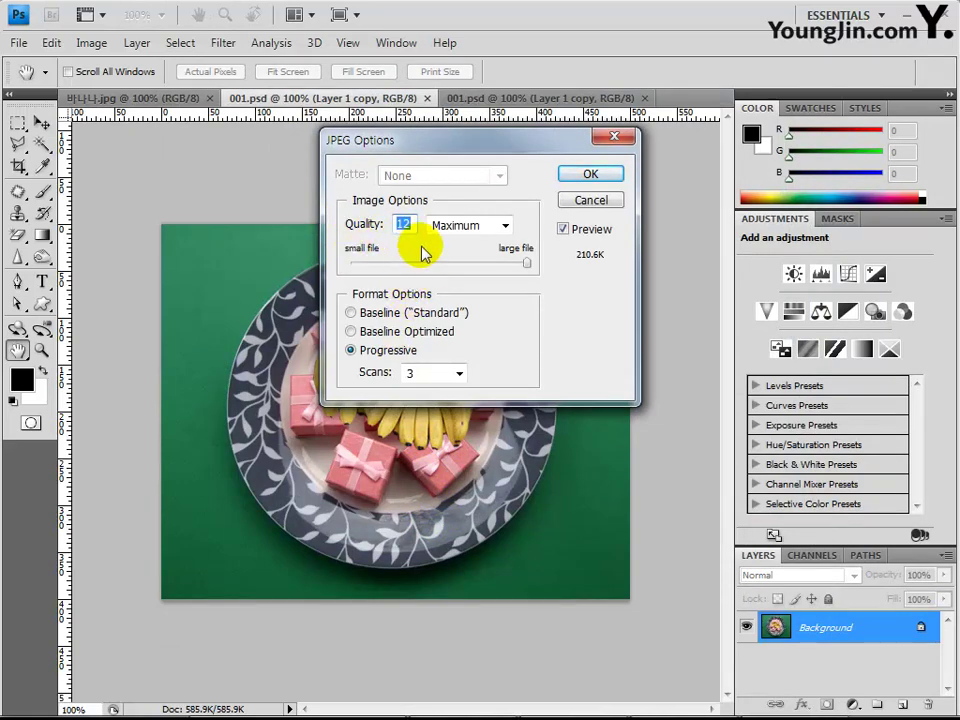
{"action": "type", "text": "8"}
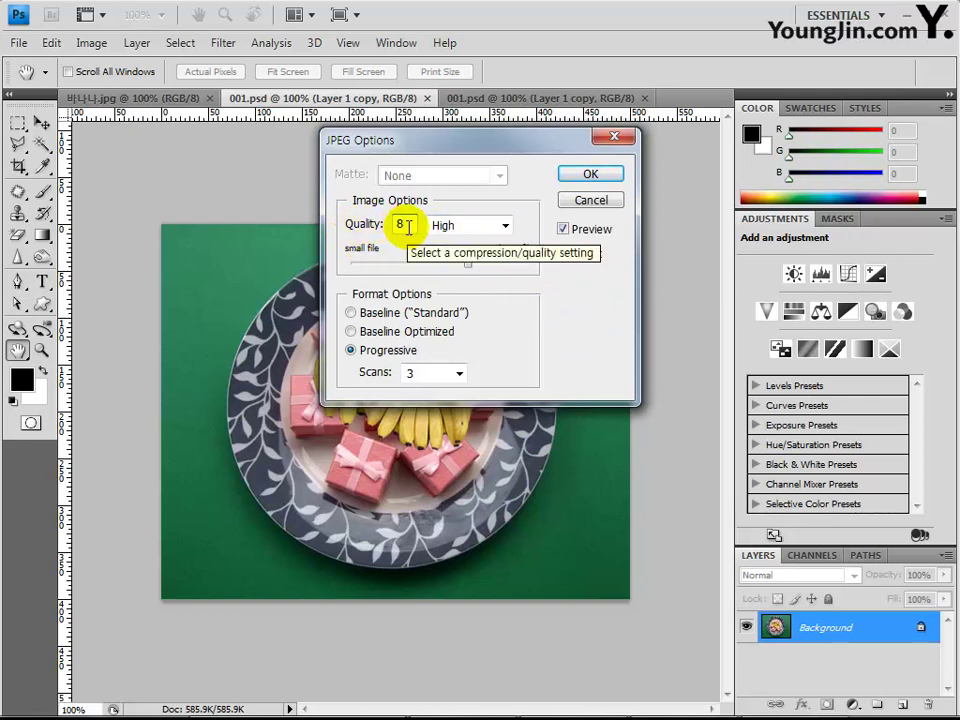
{"action": "left_click", "coordinate": [591, 176]}
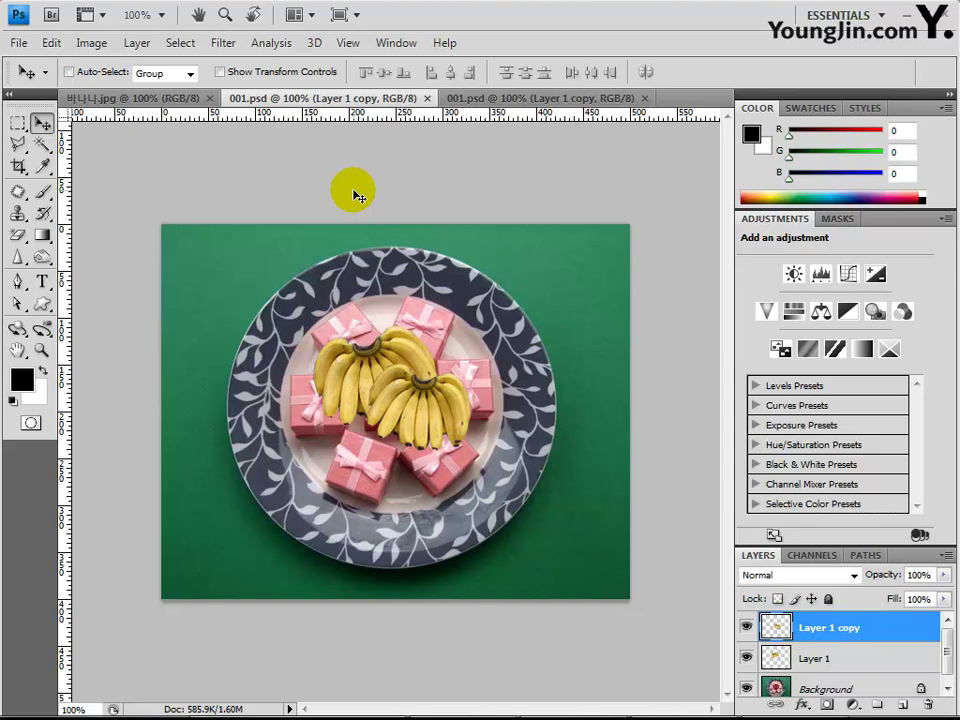
Close all open documents and open the example 002.psd from the 정답파일 folder.
{"action": "key", "text": "ctrl+alt+w"}
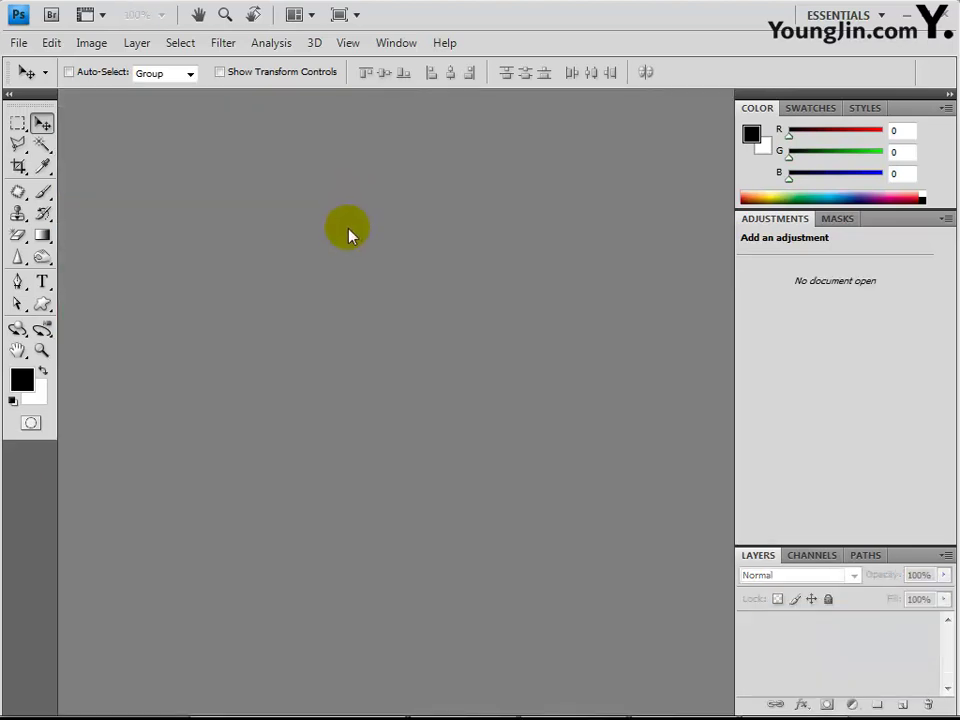
{"action": "double_click", "coordinate": [347, 237]}
{"action": "left_click", "coordinate": [443, 180]}
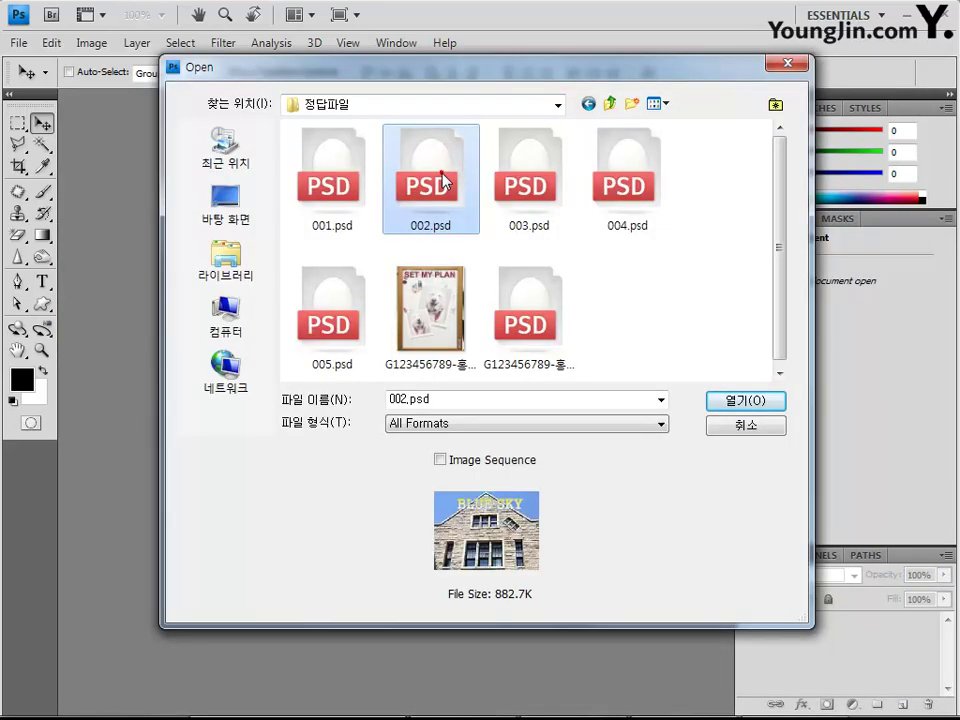
{"action": "left_click", "coordinate": [736, 400]}
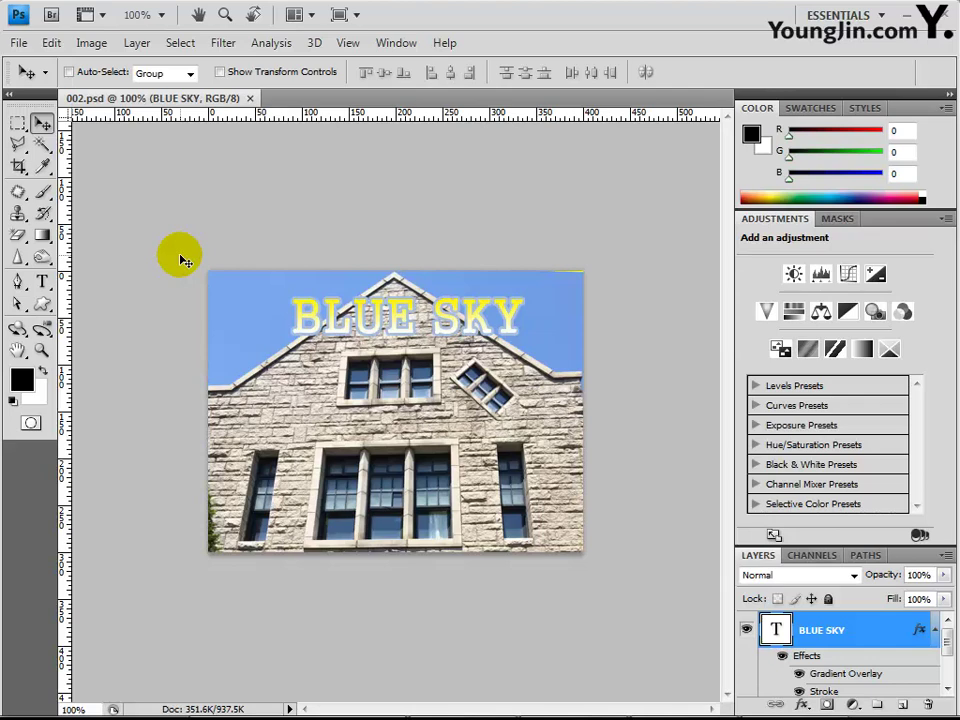
Open 건물.JPG from the Chapter01 folder and compare it with the finished example 002.psd.
{"action": "left_click", "coordinate": [19, 43]}
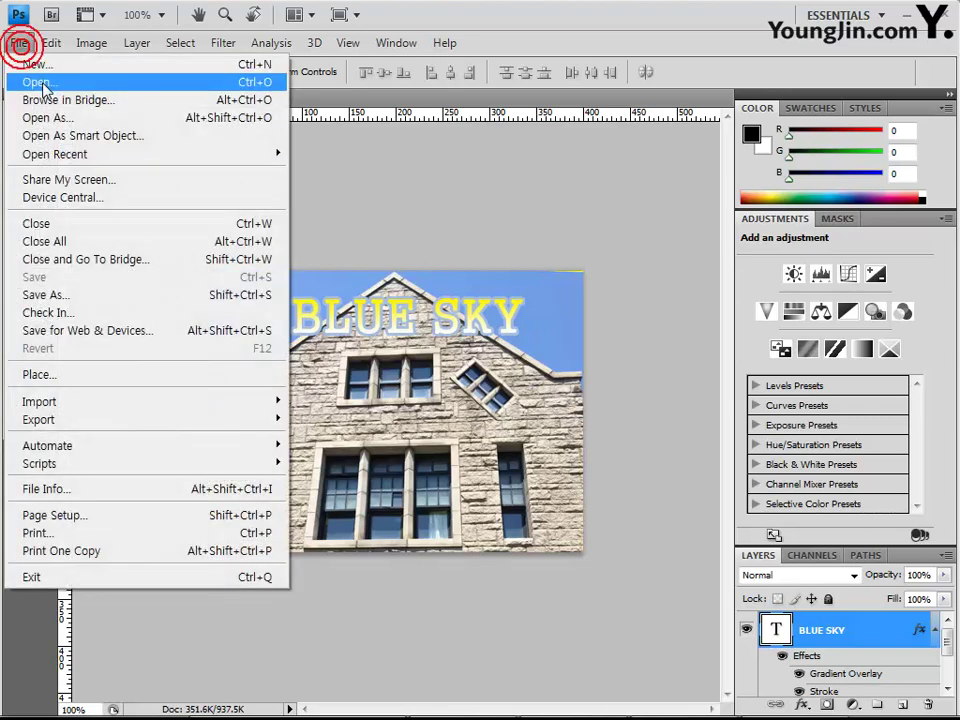
{"action": "left_click", "coordinate": [40, 82]}
{"action": "left_click", "coordinate": [609, 103]}
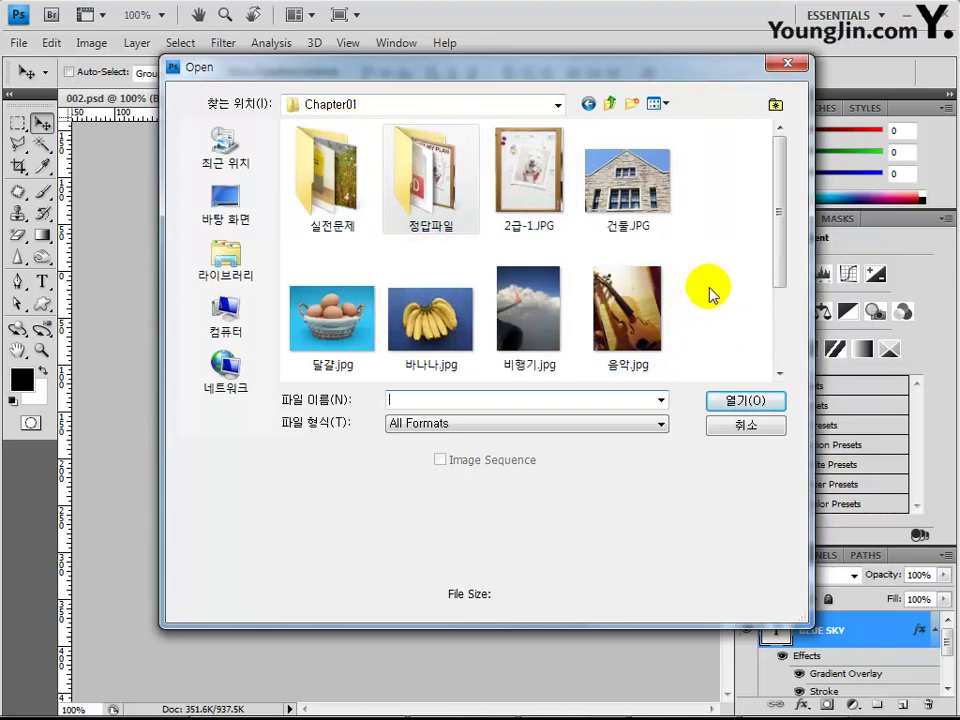
{"action": "left_click", "coordinate": [636, 215]}
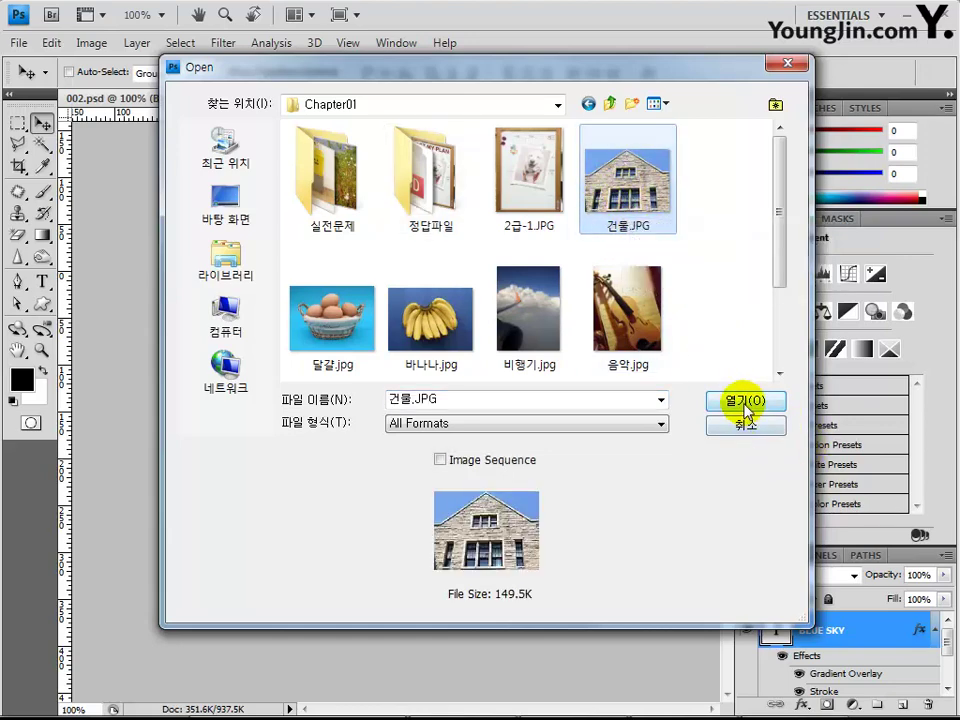
{"action": "left_click", "coordinate": [745, 402]}
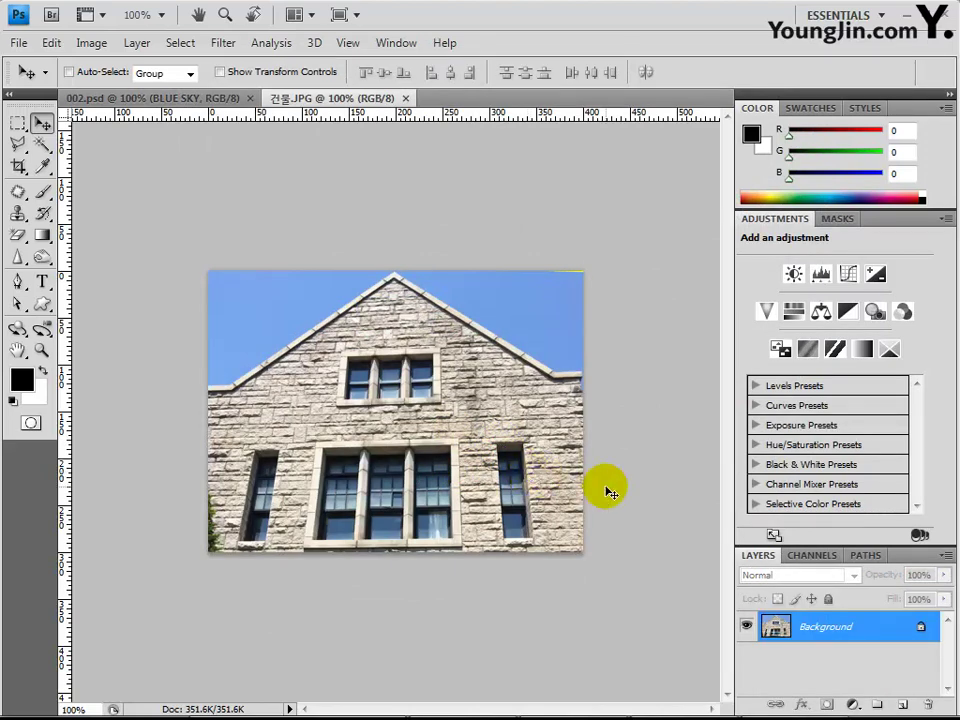
{"action": "left_click", "coordinate": [205, 98]}
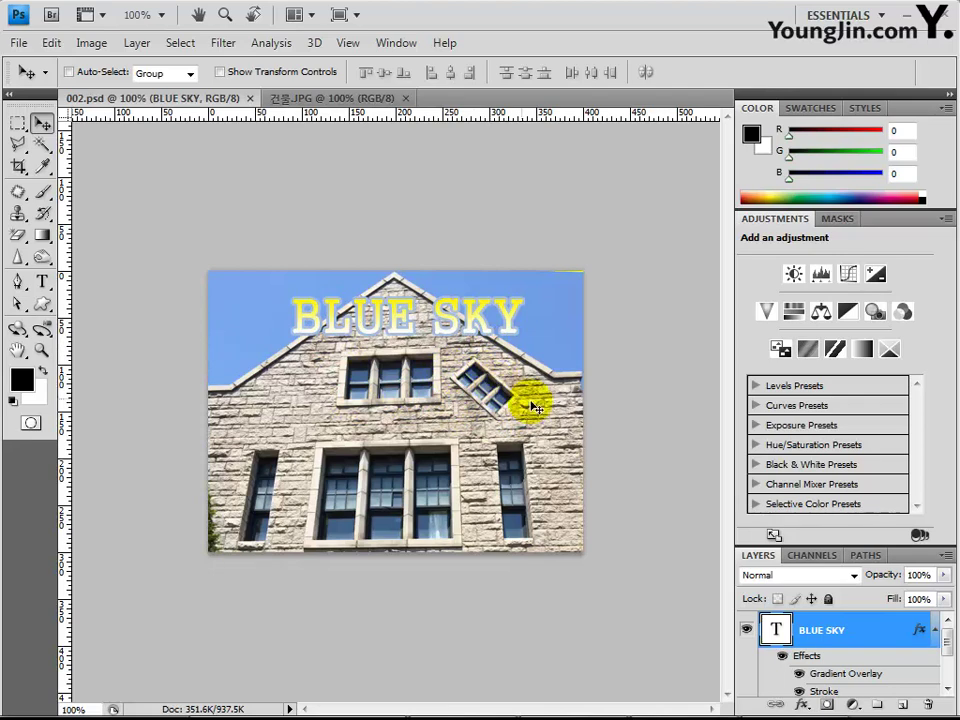
{"action": "left_click", "coordinate": [335, 106]}
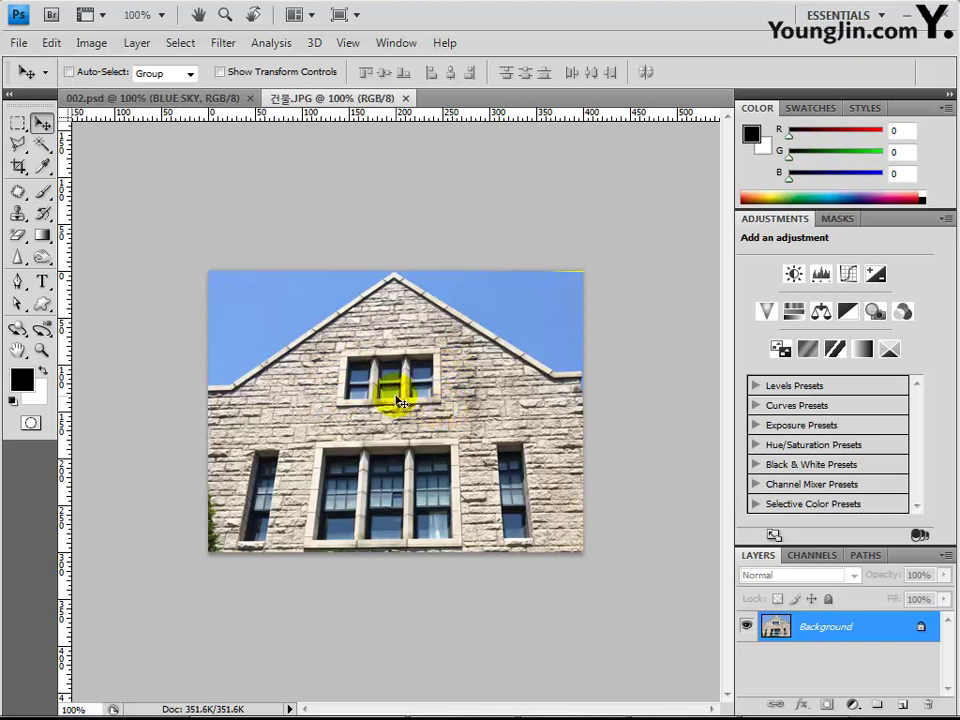
Select the upper three-pane window with its stone frame in 건물.JPG using the Polygonal Lasso tool.
{"action": "left_click", "coordinate": [18, 146]}
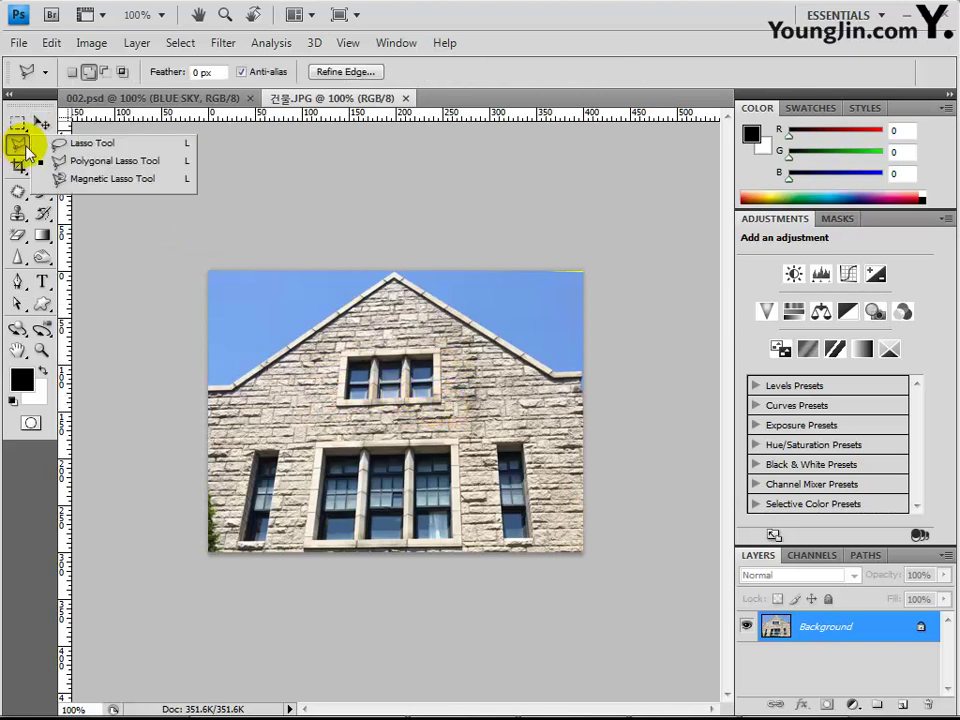
{"action": "left_click", "coordinate": [114, 166]}
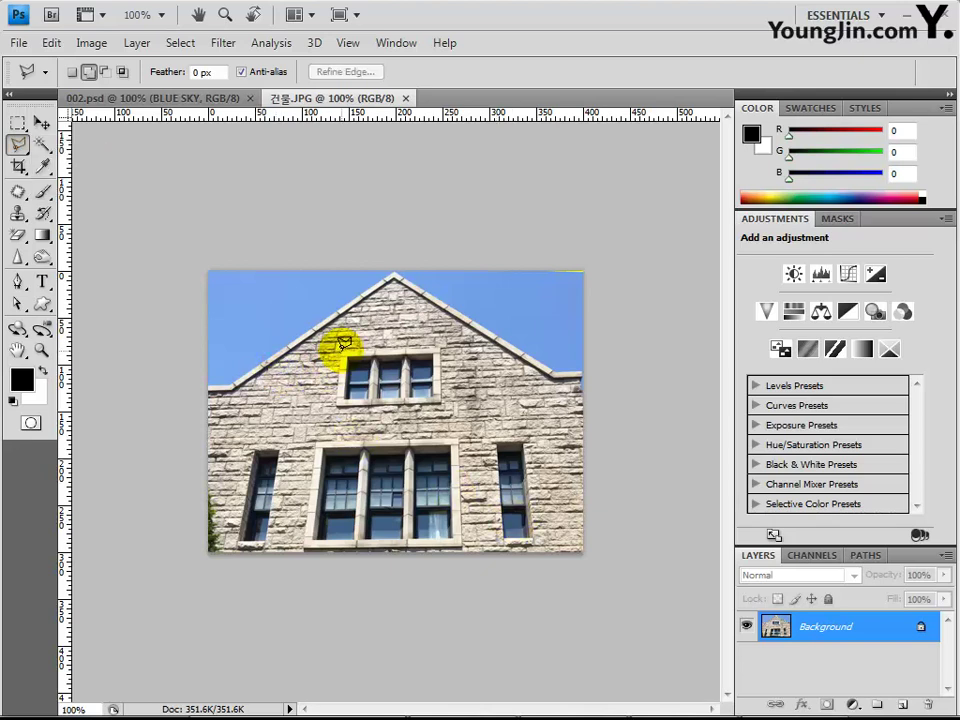
{"action": "left_click", "coordinate": [340, 347]}
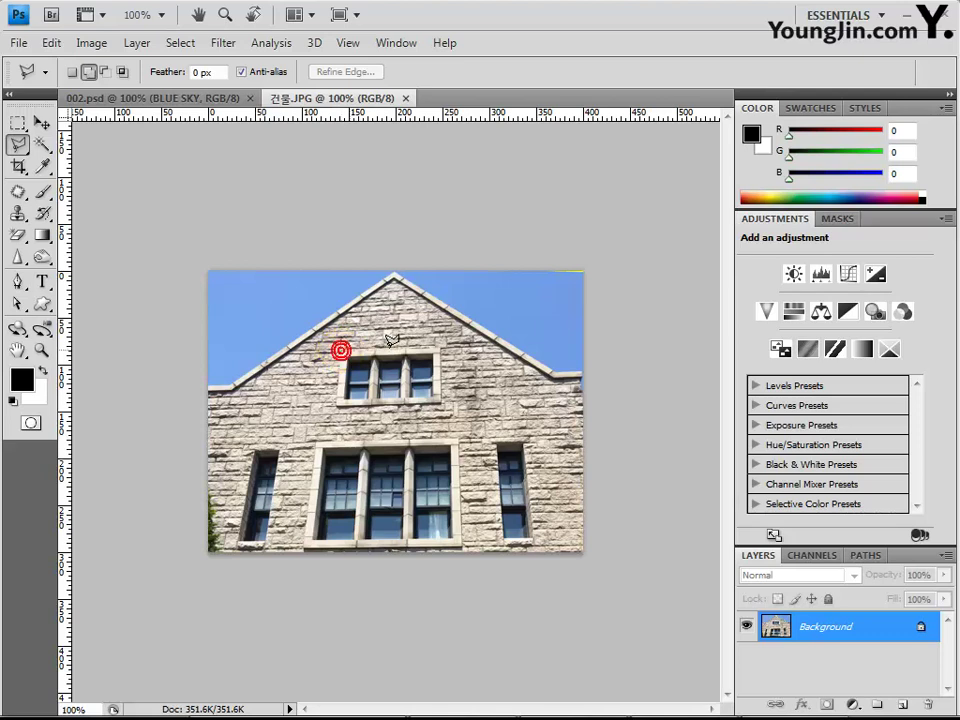
{"action": "left_click", "coordinate": [441, 343]}
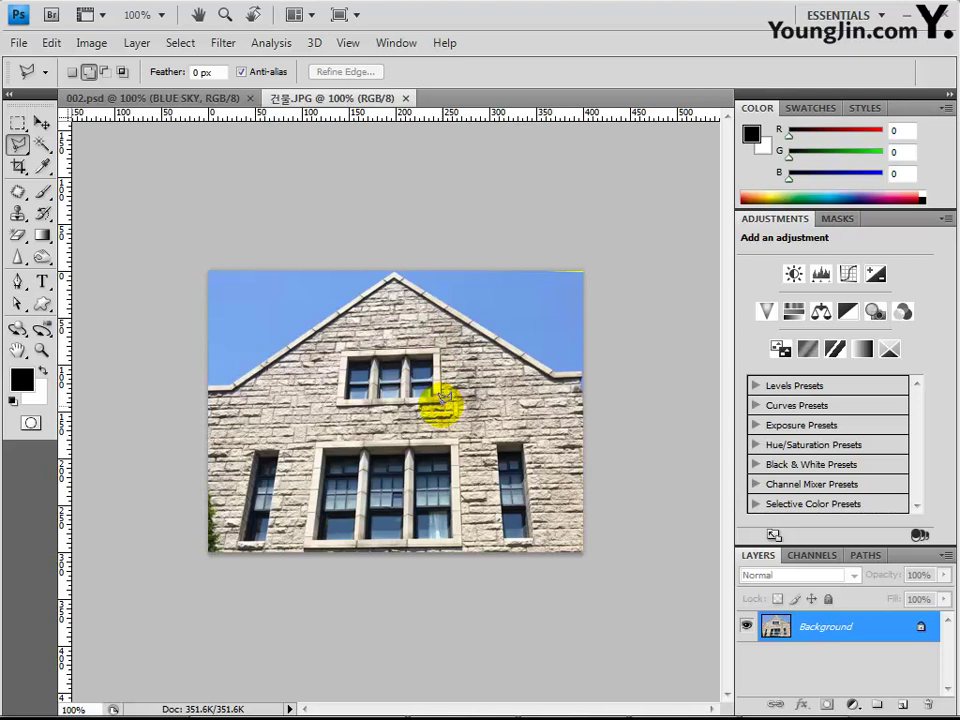
{"action": "double_click", "coordinate": [338, 401]}
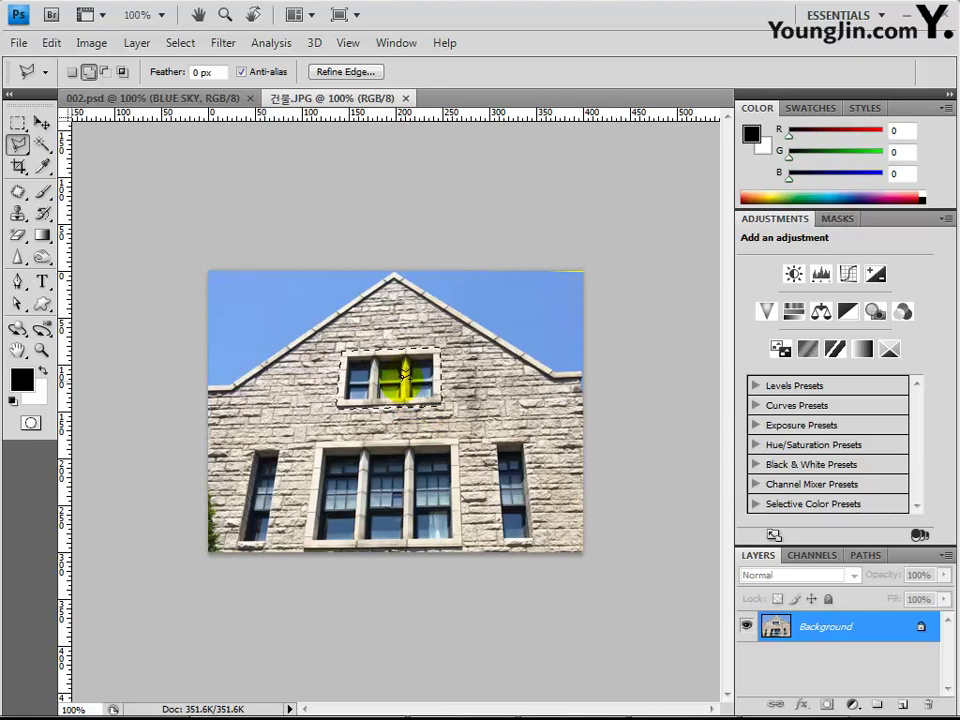
Copy the selected upper window to its own layer and check the cutout by hiding and showing the Background layer.
{"action": "left_click", "coordinate": [136, 43]}
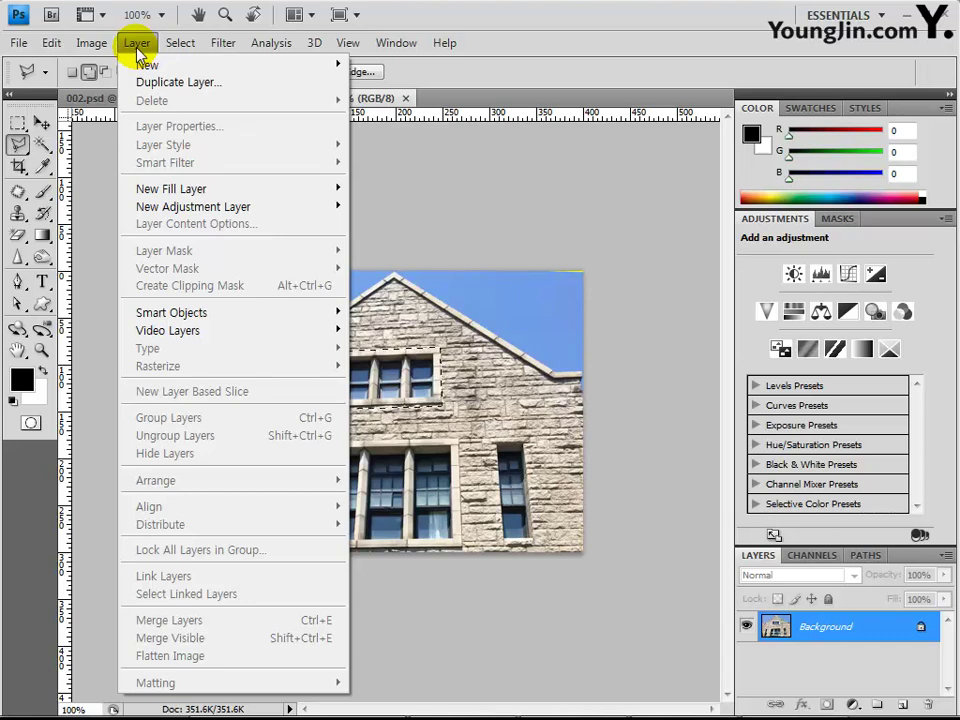
{"action": "mouse_move", "coordinate": [145, 66]}
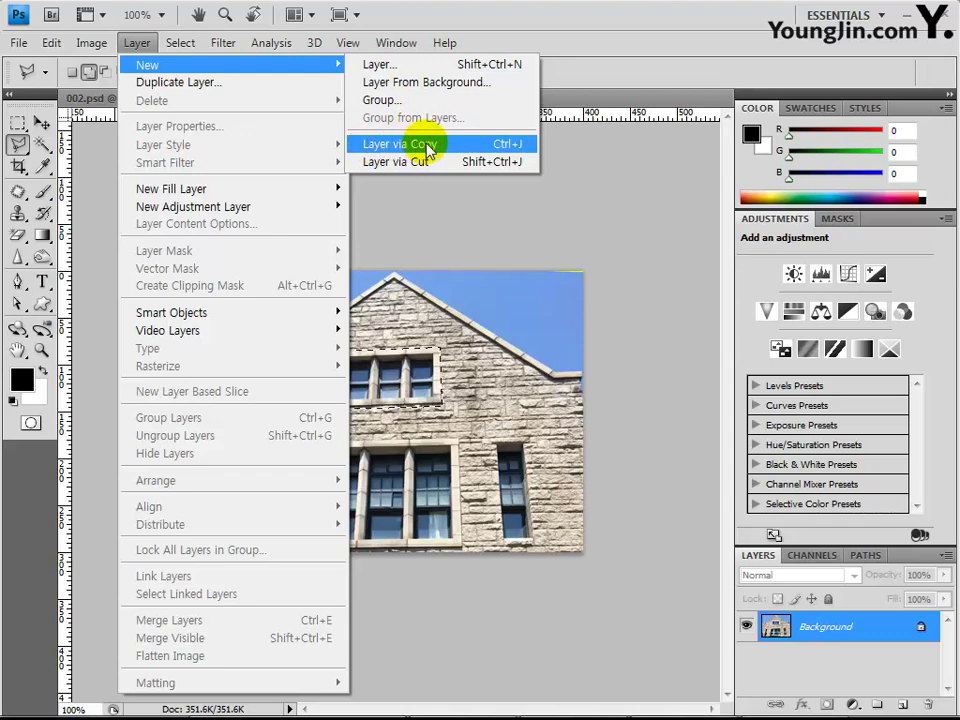
{"action": "left_click", "coordinate": [507, 150]}
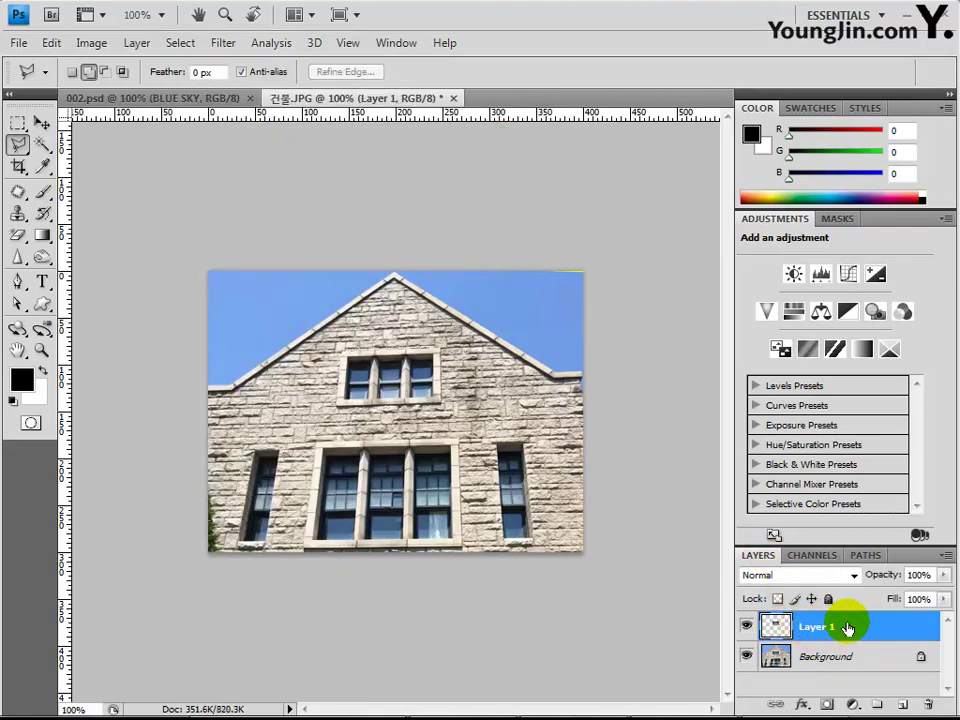
{"action": "left_click", "coordinate": [747, 656]}
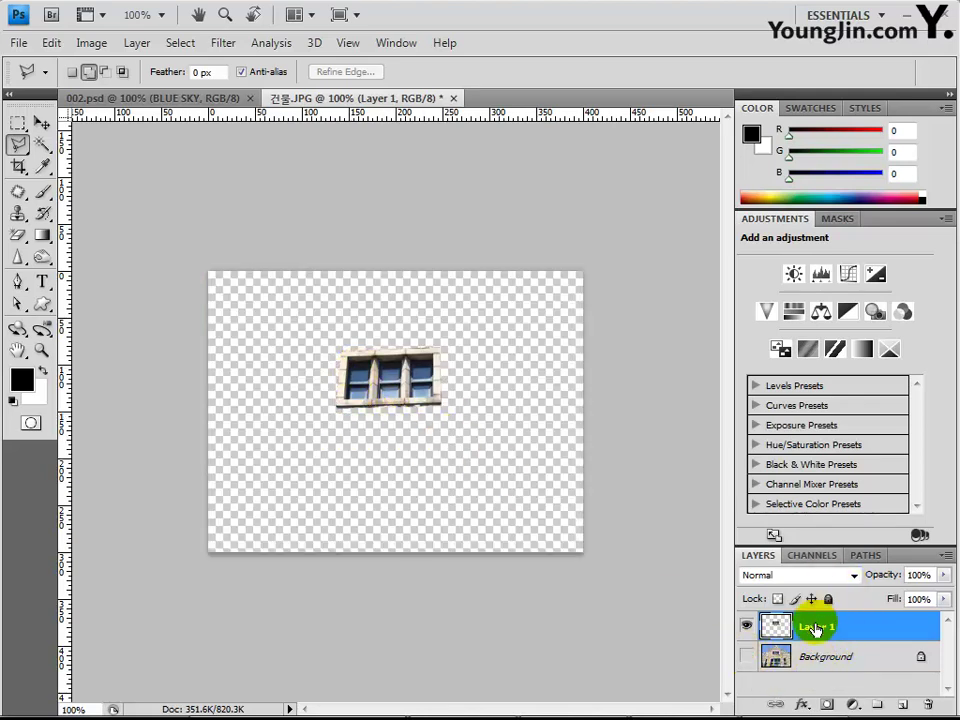
{"action": "left_click", "coordinate": [750, 656]}
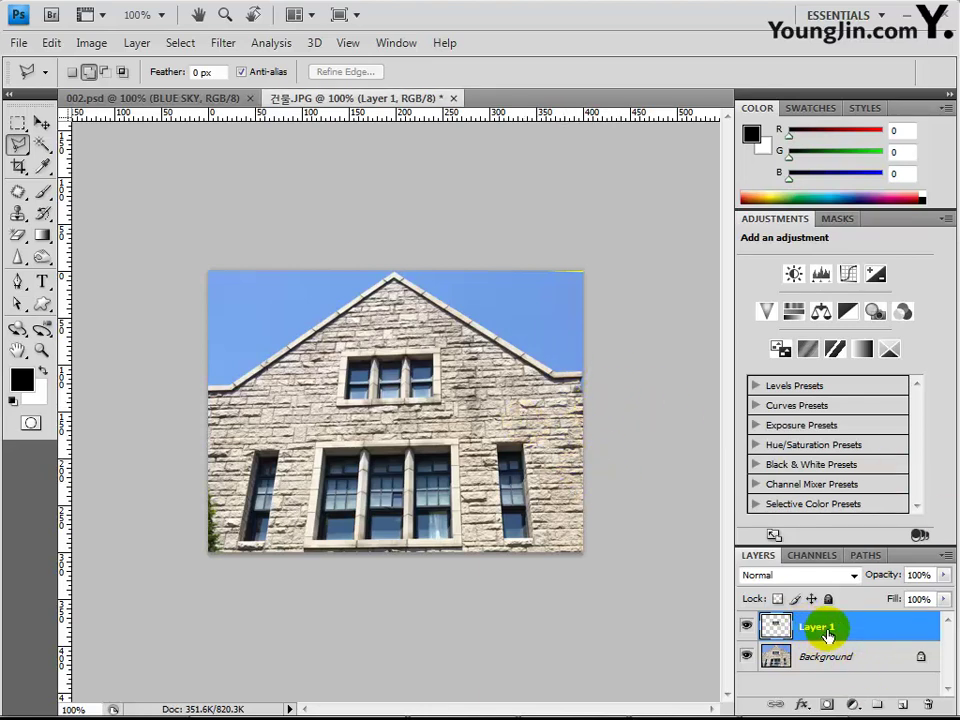
Move the copied window to the right of the original upper window and scale it to 65%.
{"action": "left_click", "coordinate": [41, 122]}
{"action": "left_click_drag", "start_coordinate": [400, 392], "coordinate": [575, 455]}
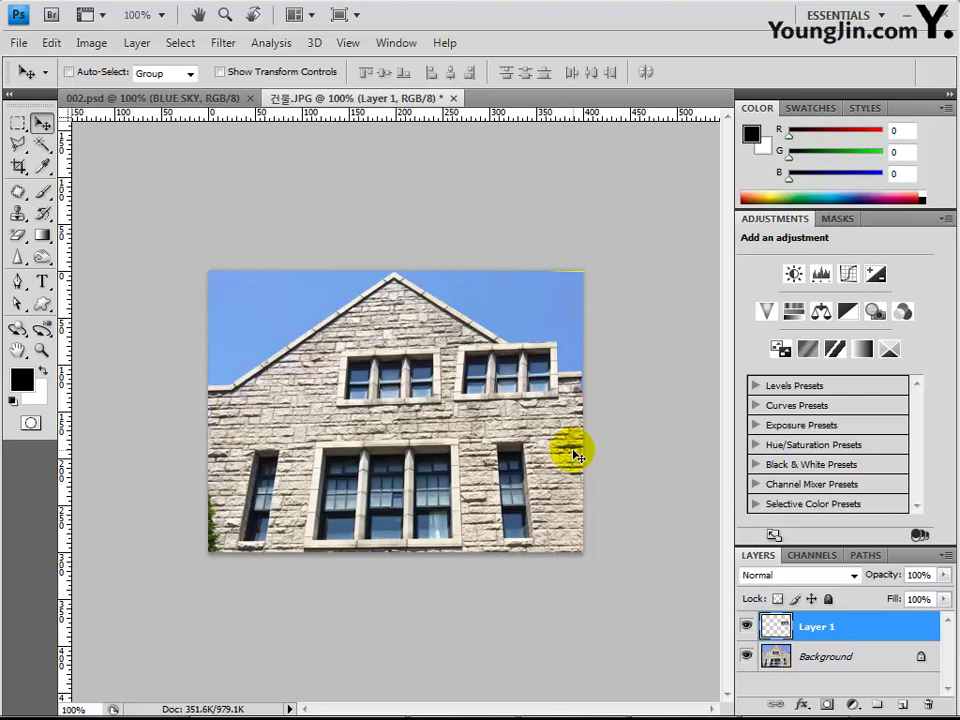
{"action": "key", "text": "ctrl+t"}
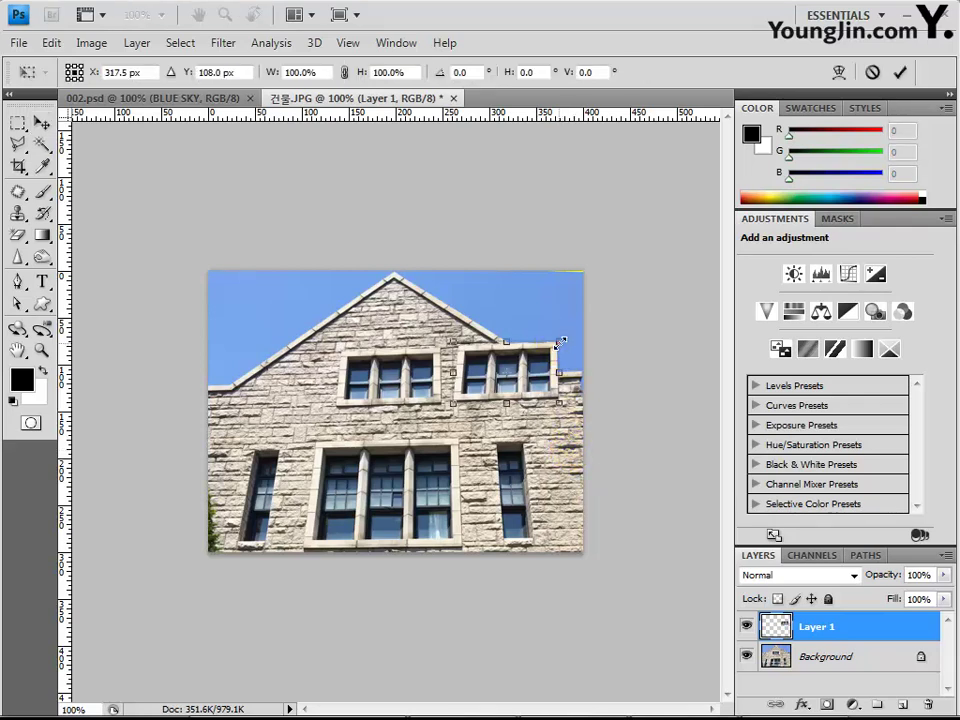
{"action": "left_click_drag", "start_coordinate": [557, 343], "coordinate": [514, 354]}
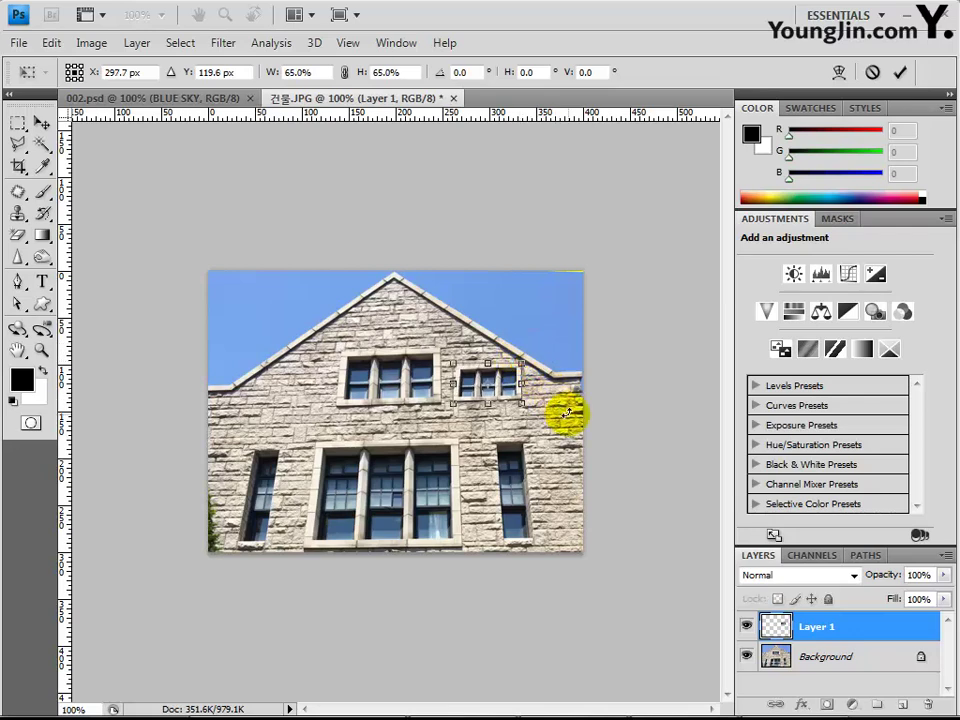
Rotate the copied window clockwise to follow the right roof slope, nudge it into place beneath the slope and apply the transform.
{"action": "left_click_drag", "start_coordinate": [551, 401], "coordinate": [532, 420]}
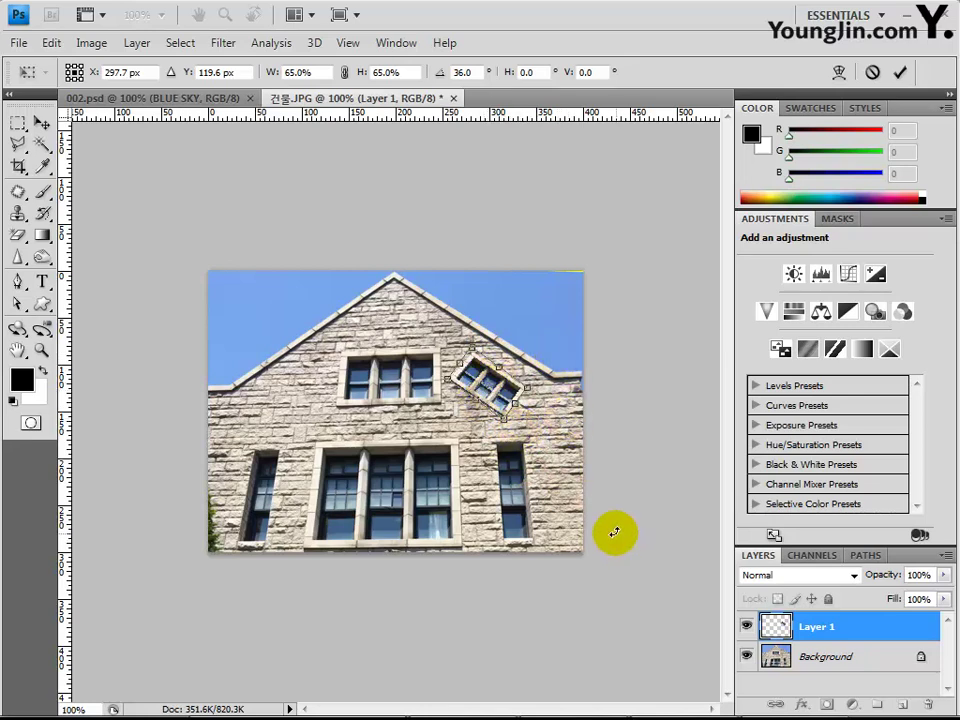
{"action": "key", "text": "Down"}
{"action": "key", "text": "Down"}
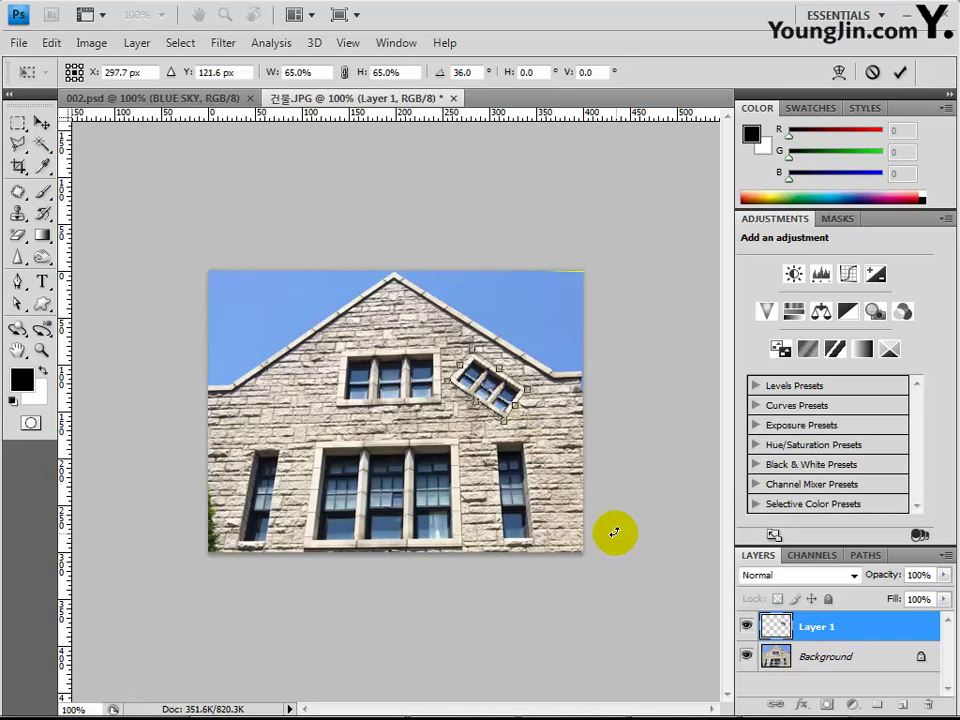
{"action": "key", "text": "Right"}
{"action": "key", "text": "Right"}
{"action": "key", "text": "Right"}
{"action": "key", "text": "Right"}
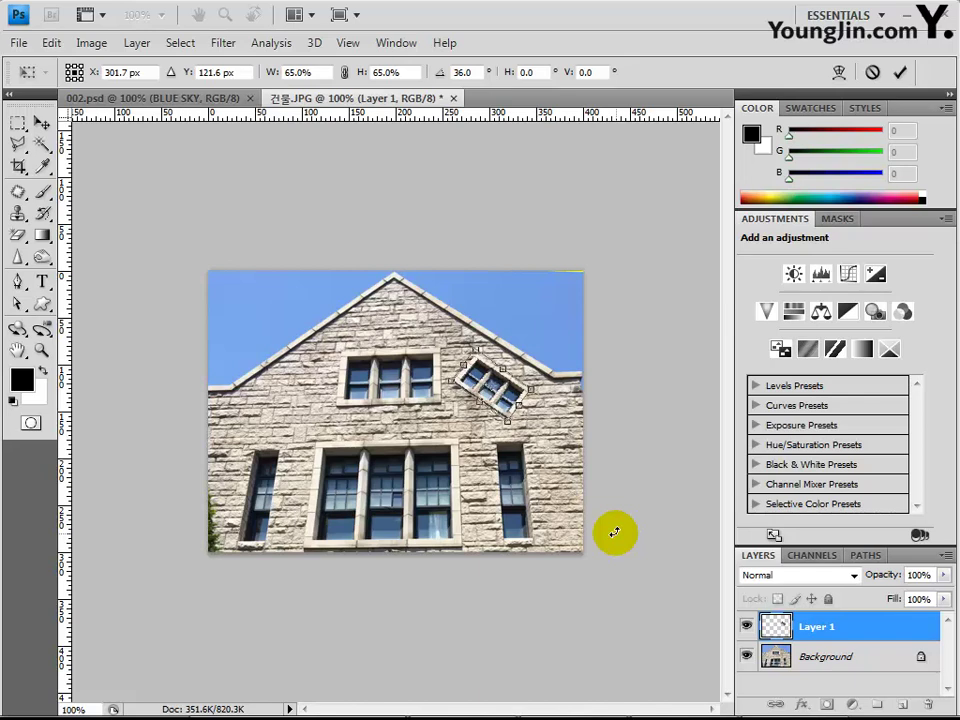
{"action": "key", "text": "Left"}
{"action": "key", "text": "Left"}
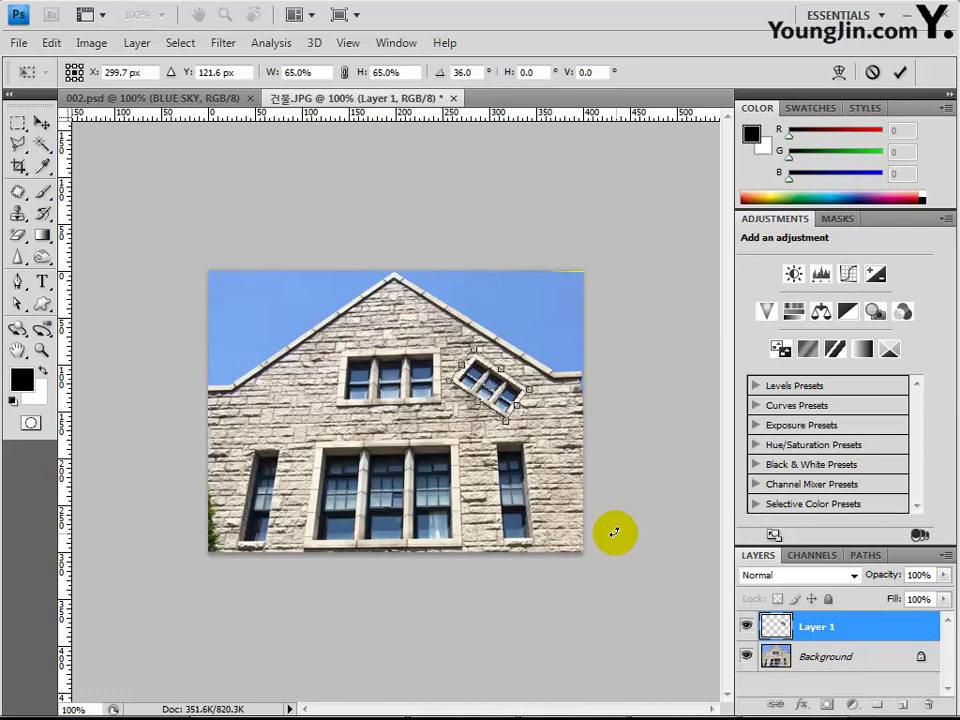
{"action": "key", "text": "Right"}
{"action": "key", "text": "Return"}
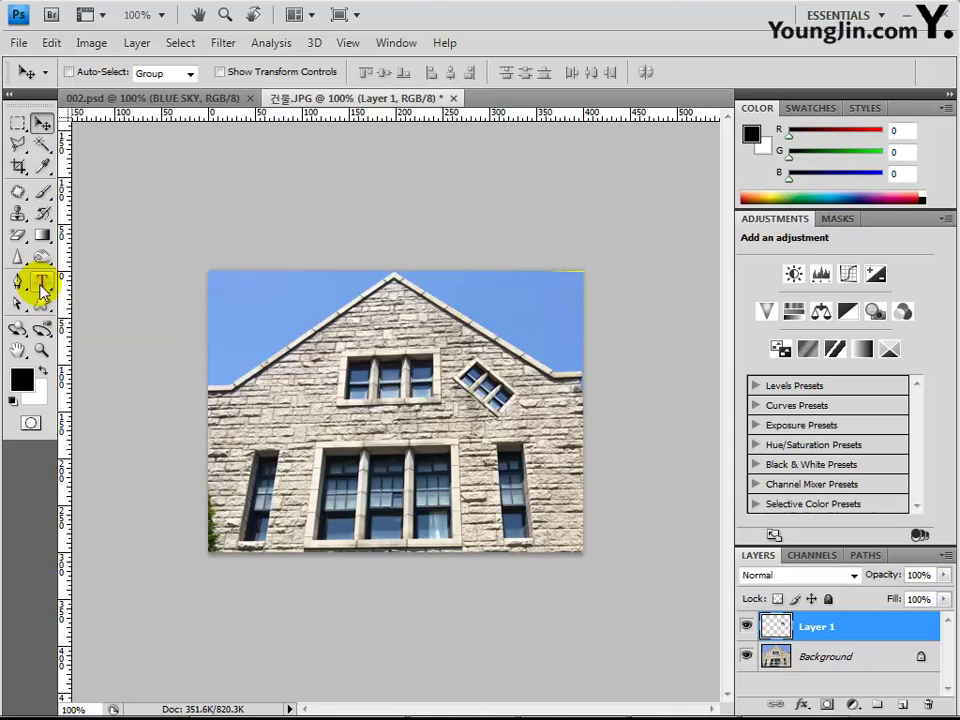
Set the font of the Horizontal Type tool to 궁서.
{"action": "left_click", "coordinate": [43, 286]}
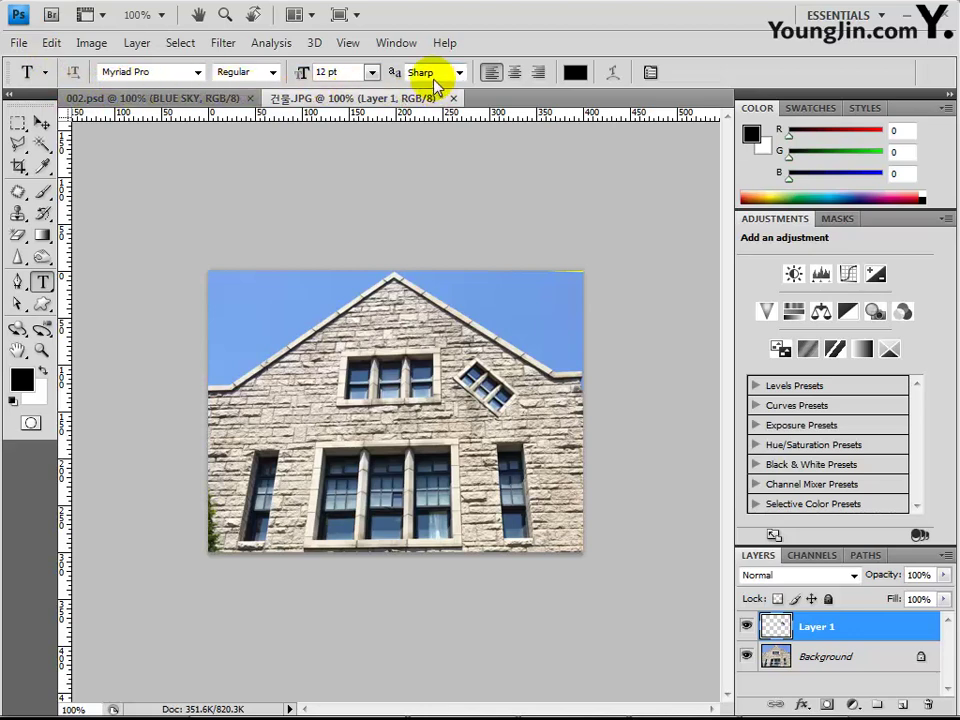
{"action": "left_click", "coordinate": [199, 75]}
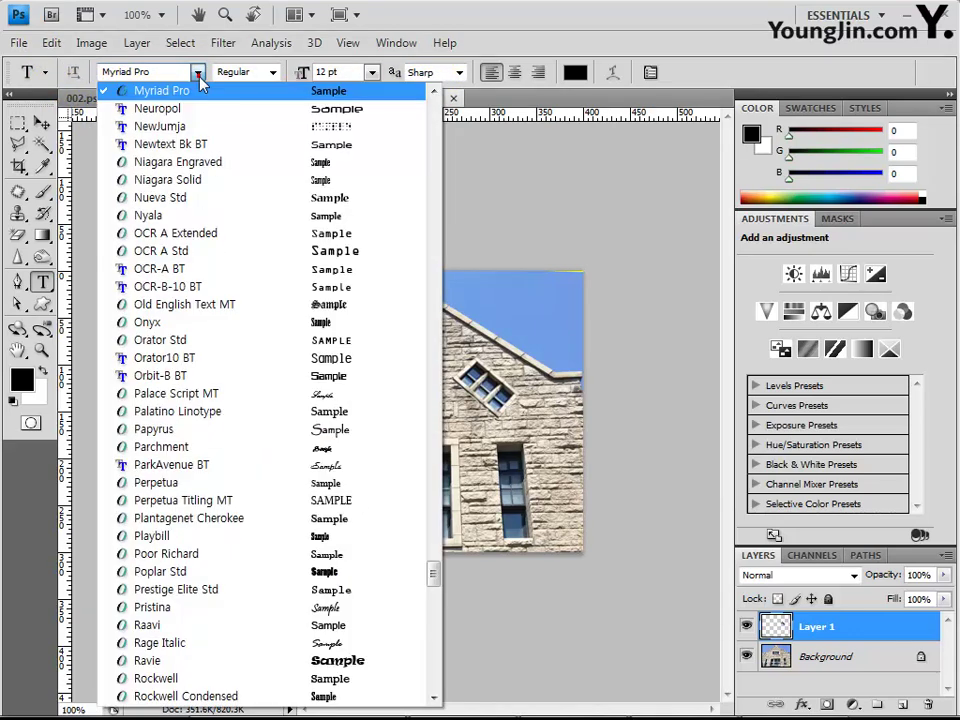
{"action": "left_click_drag", "start_coordinate": [433, 578], "coordinate": [431, 240]}
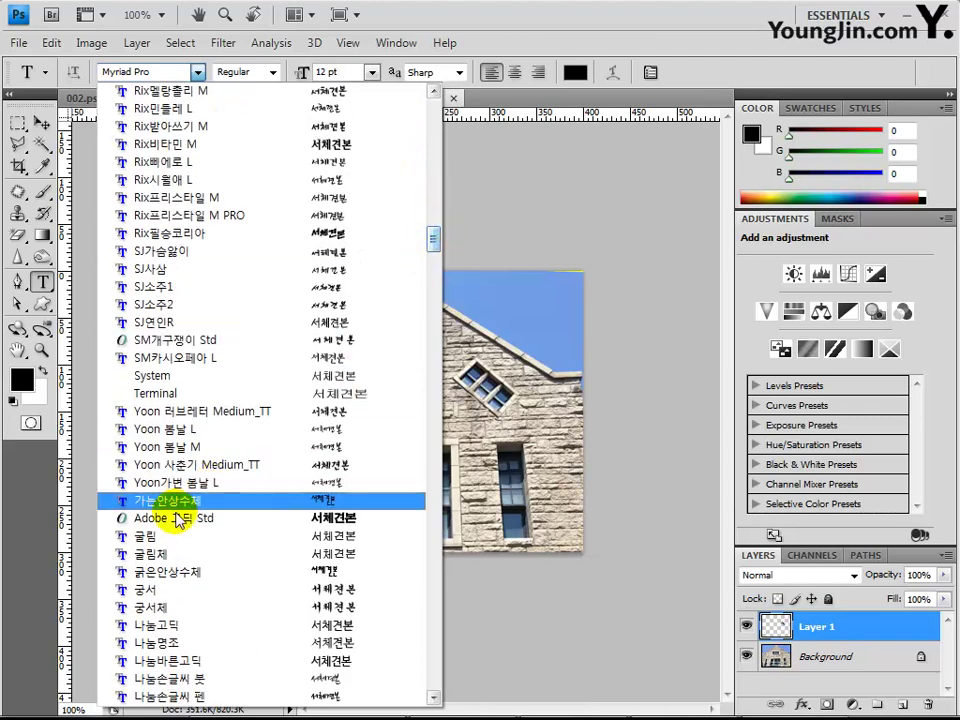
{"action": "left_click", "coordinate": [152, 598]}
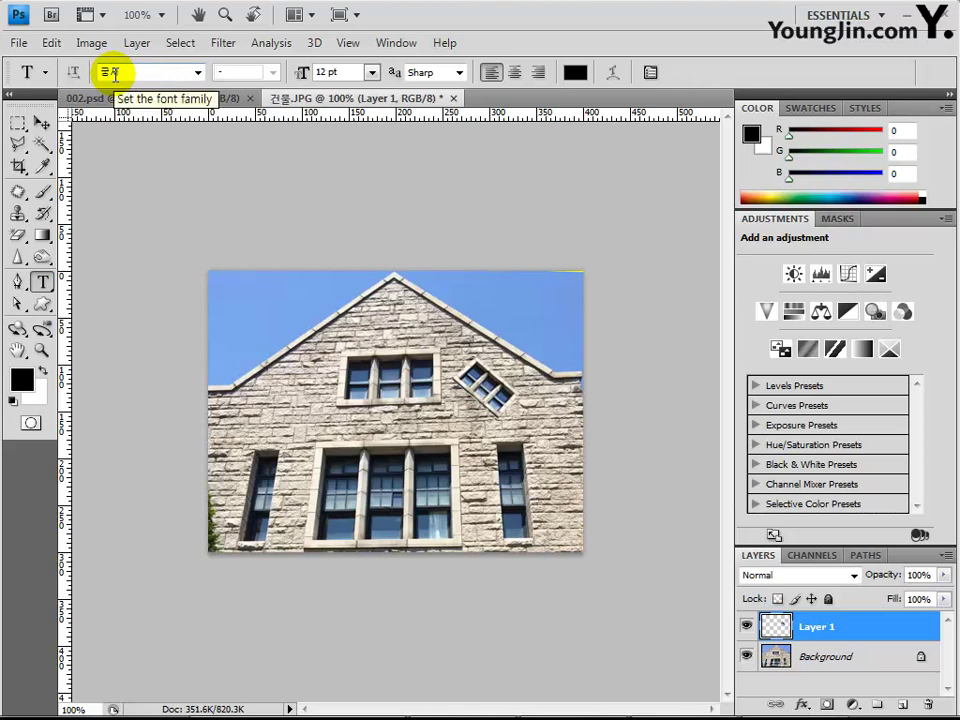
Examine the Show Font Names in English option in the Type preferences and cancel the dialog.
{"action": "left_click", "coordinate": [50, 44]}
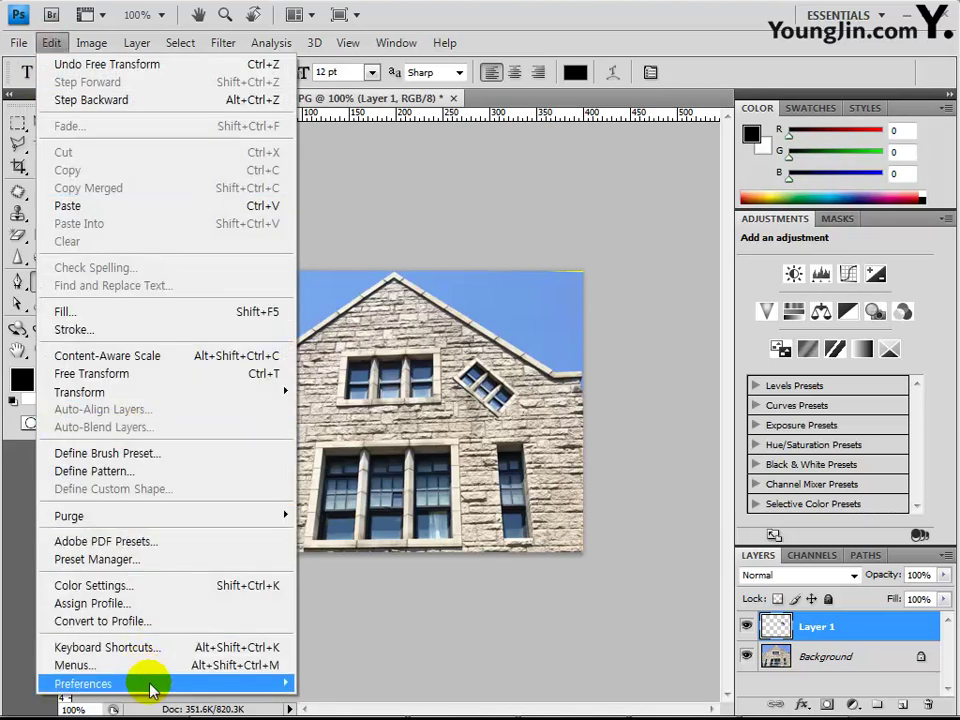
{"action": "mouse_move", "coordinate": [134, 683]}
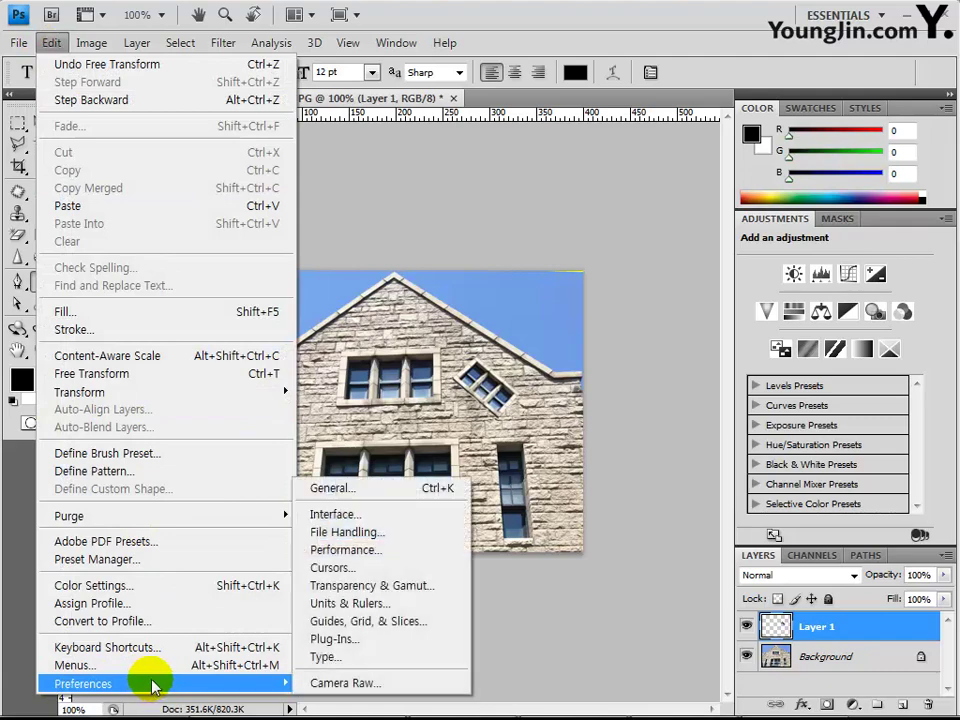
{"action": "left_click", "coordinate": [322, 657]}
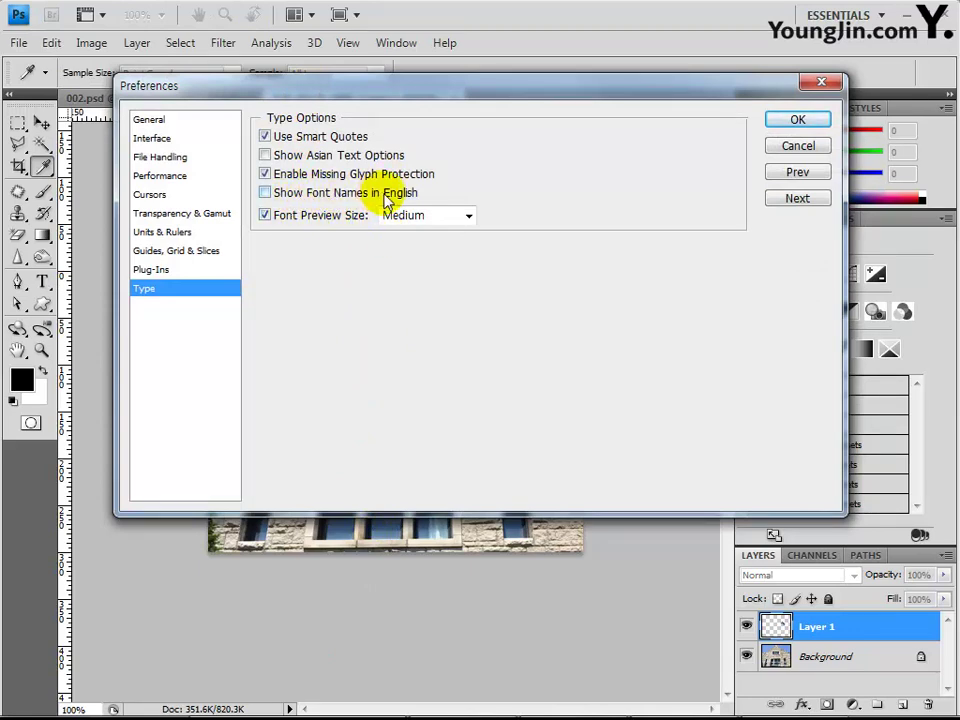
{"action": "left_click", "coordinate": [266, 194]}
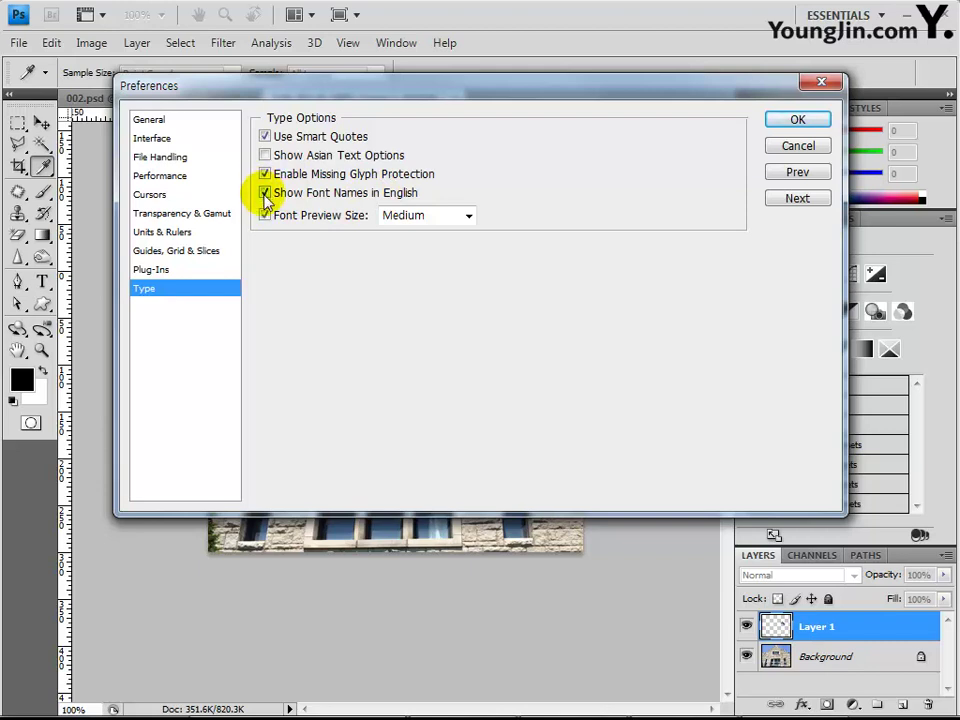
{"action": "left_click", "coordinate": [265, 193]}
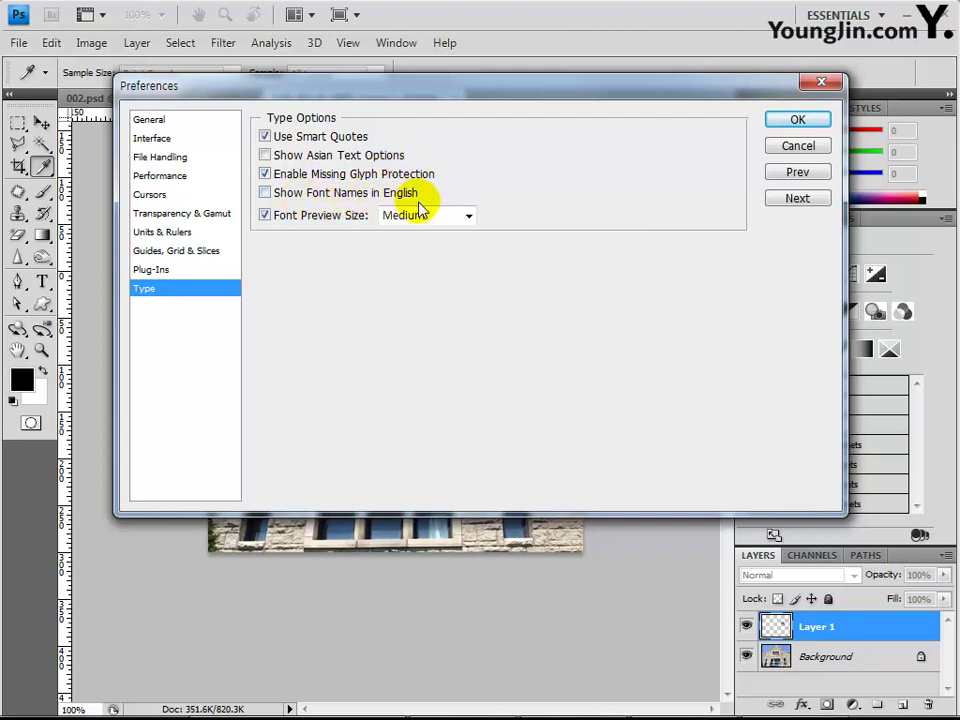
{"action": "left_click", "coordinate": [818, 84]}
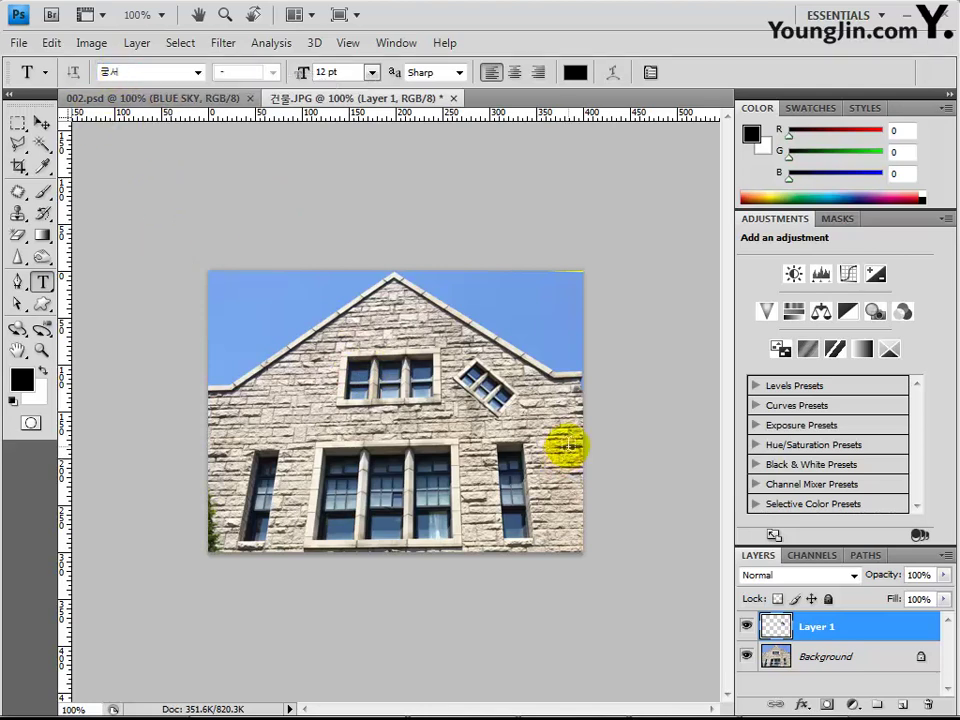
Set the font size to 50 pt and add the text BLUE SKY starting at the middle of the gable.
{"action": "double_click", "coordinate": [326, 72]}
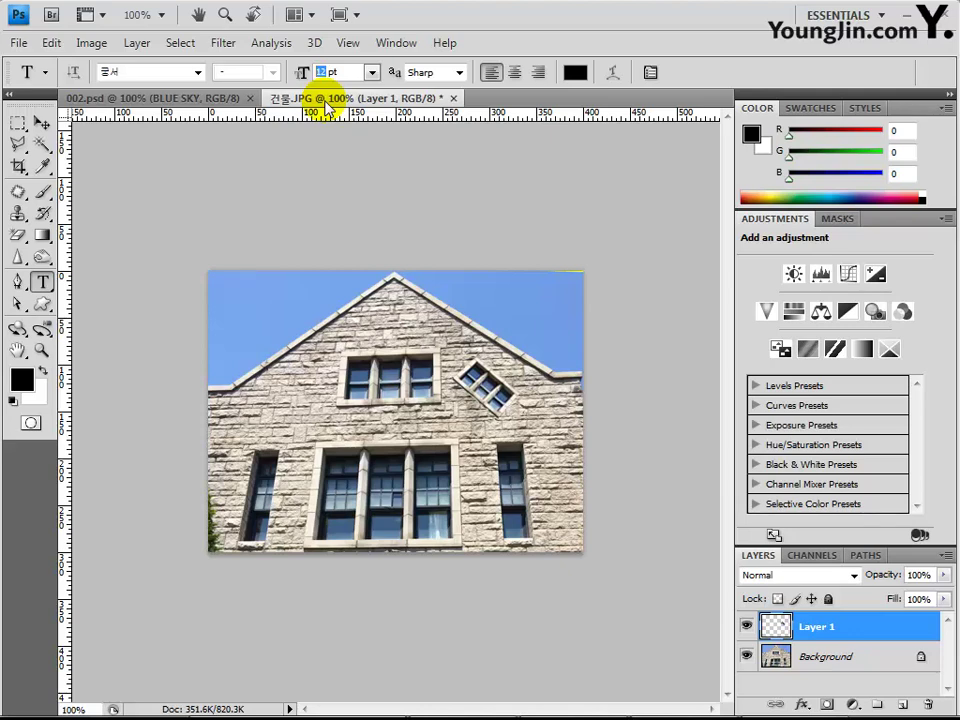
{"action": "type", "text": "50"}
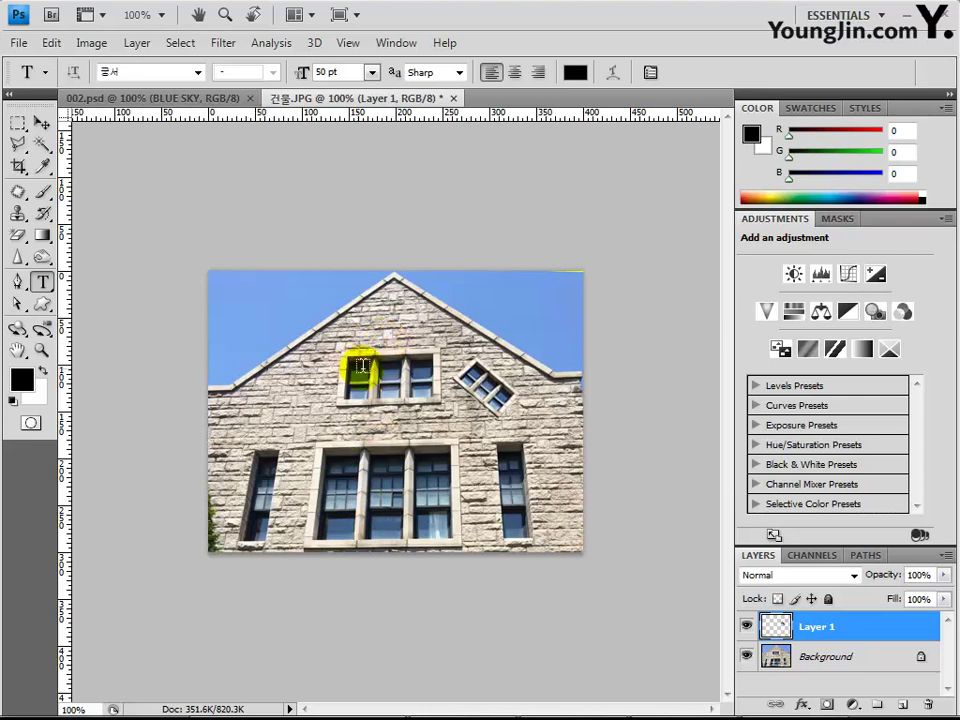
{"action": "left_click", "coordinate": [396, 328]}
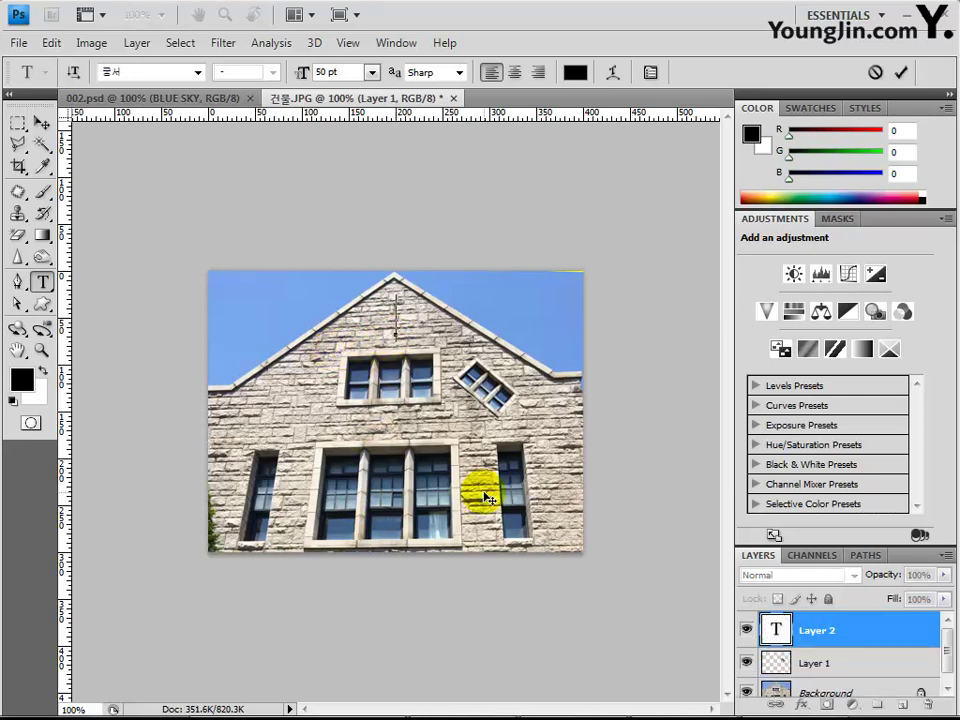
{"action": "type", "text": "B"}
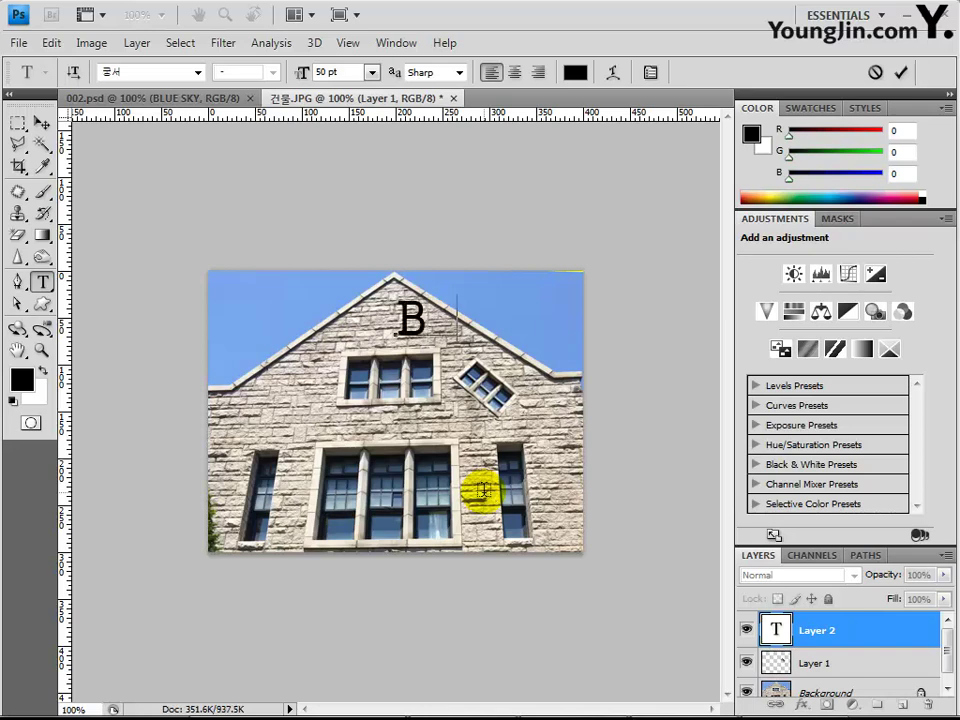
{"action": "type", "text": "LUE"}
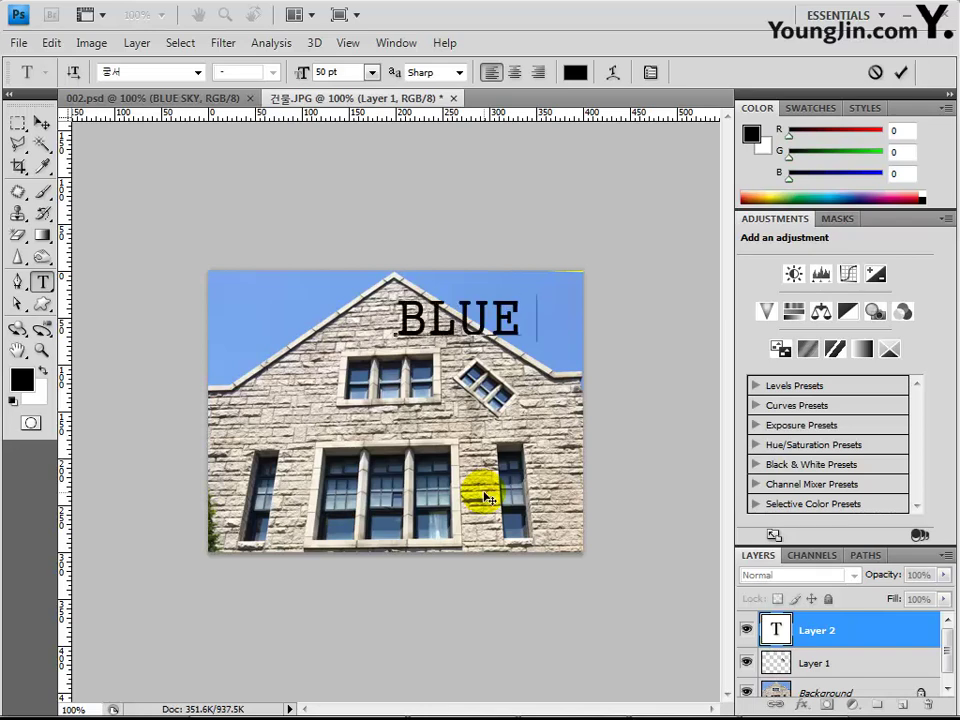
{"action": "type", "text": " SK"}
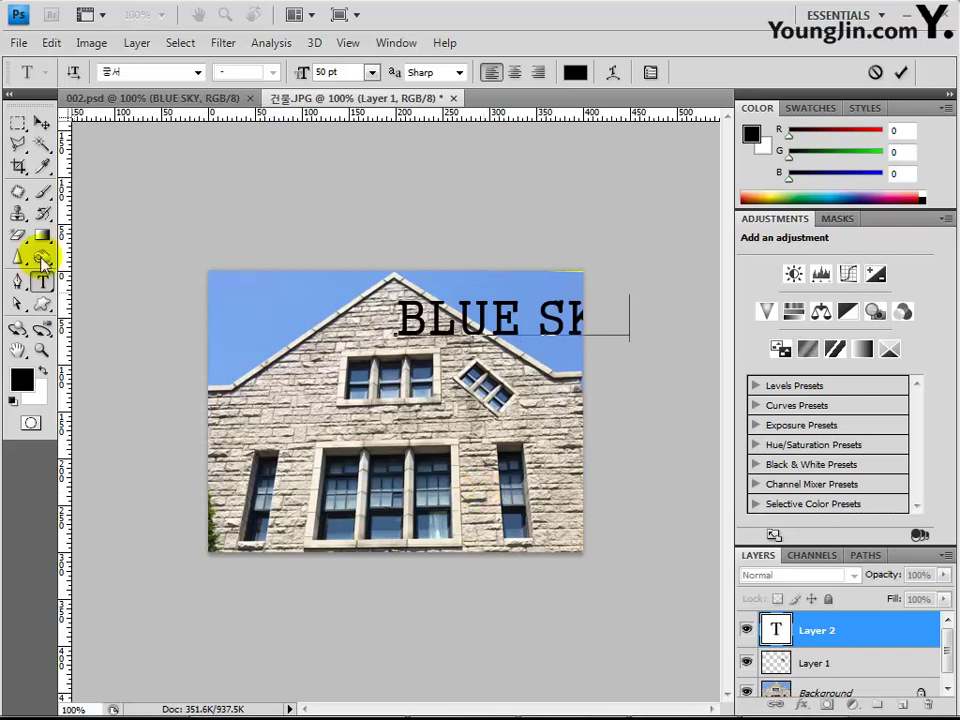
Move the BLUE SKY text to the horizontal centre of the image, above the upper window.
{"action": "left_click", "coordinate": [41, 122]}
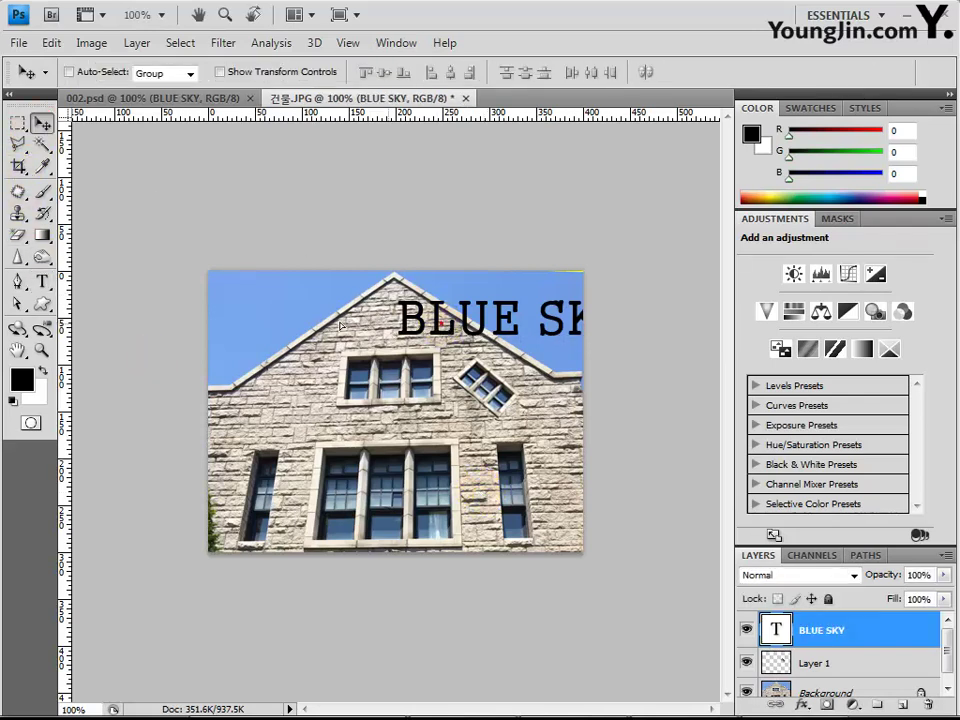
{"action": "left_click_drag", "start_coordinate": [445, 328], "coordinate": [325, 331]}
{"action": "key", "text": "Right"}
{"action": "key", "text": "Right"}
{"action": "key", "text": "Right"}
{"action": "key", "text": "Right"}
{"action": "key", "text": "Right"}
{"action": "key", "text": "Right"}
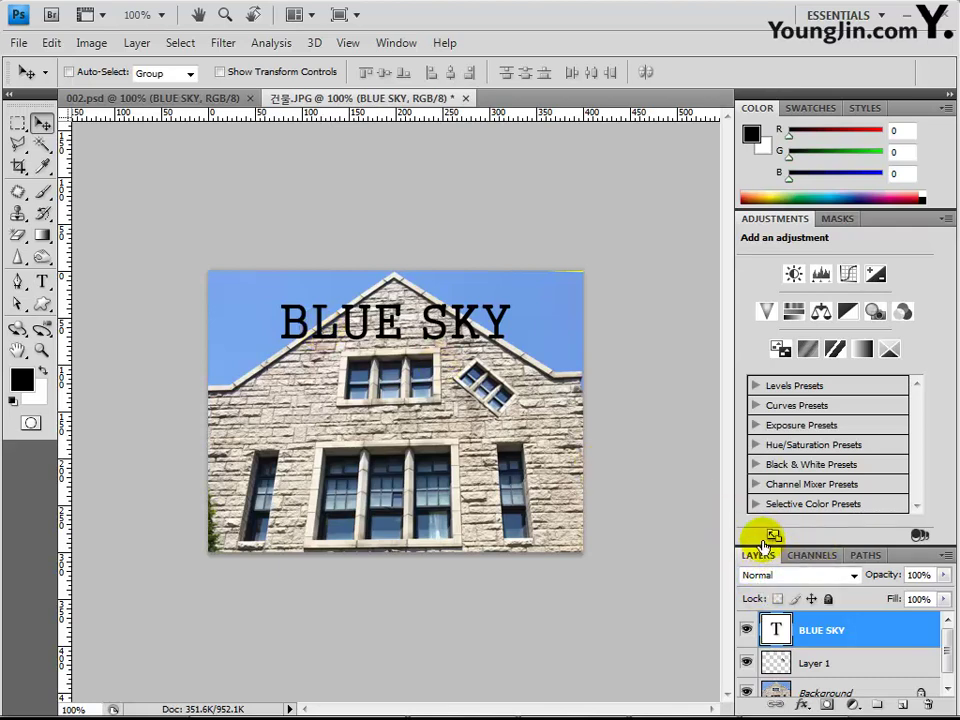
Collapse the Adjustments panel and add a 3 px outside Stroke effect to the BLUE SKY text layer.
{"action": "double_click", "coordinate": [790, 219]}
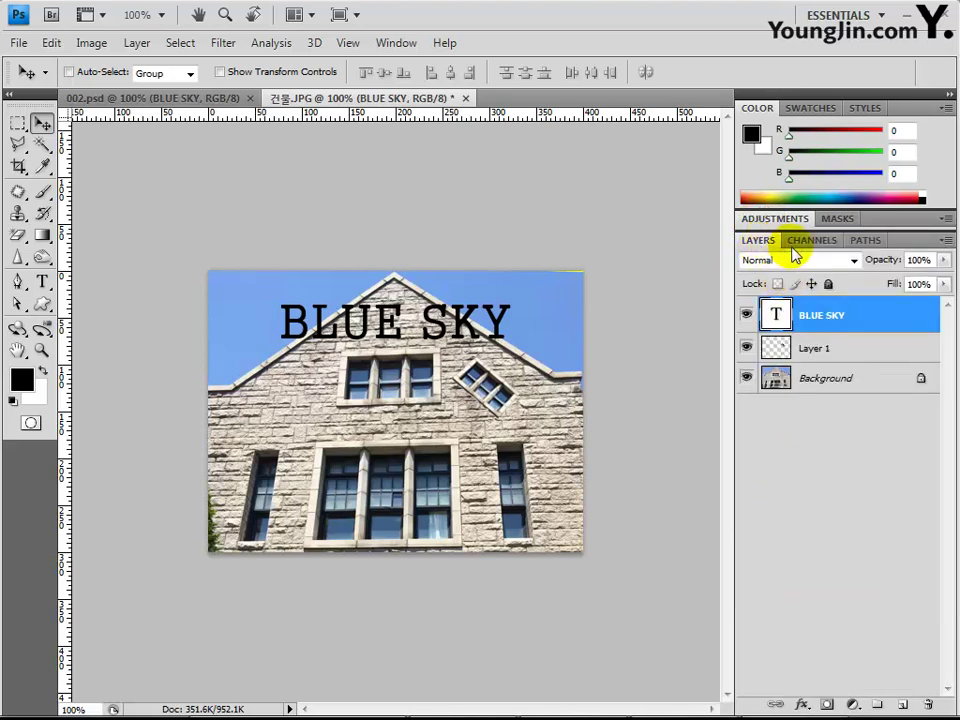
{"action": "mouse_move", "coordinate": [825, 321]}
{"action": "left_mouse_down"}
{"action": "mouse_move", "coordinate": [815, 333]}
{"action": "mouse_move", "coordinate": [830, 316]}
{"action": "left_mouse_up"}
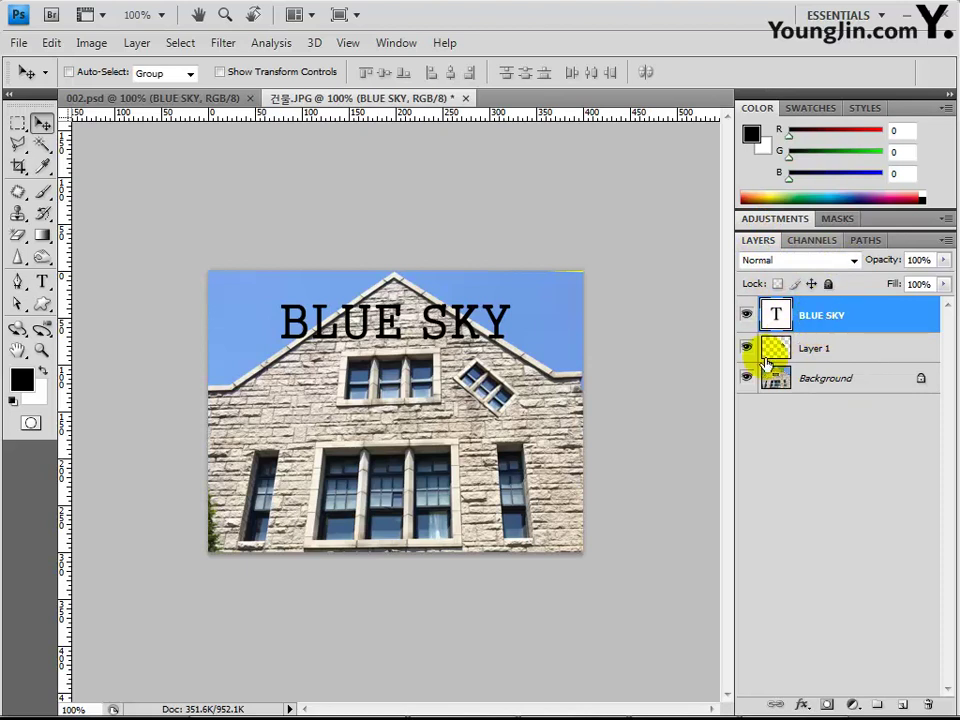
{"action": "left_click", "coordinate": [800, 706]}
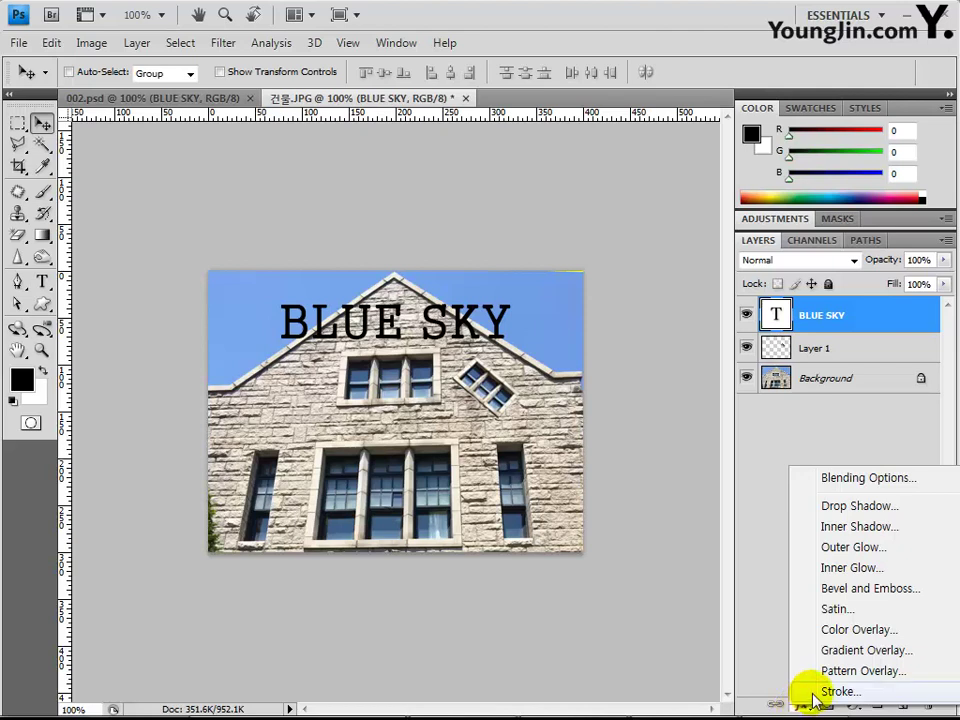
{"action": "left_click", "coordinate": [815, 700]}
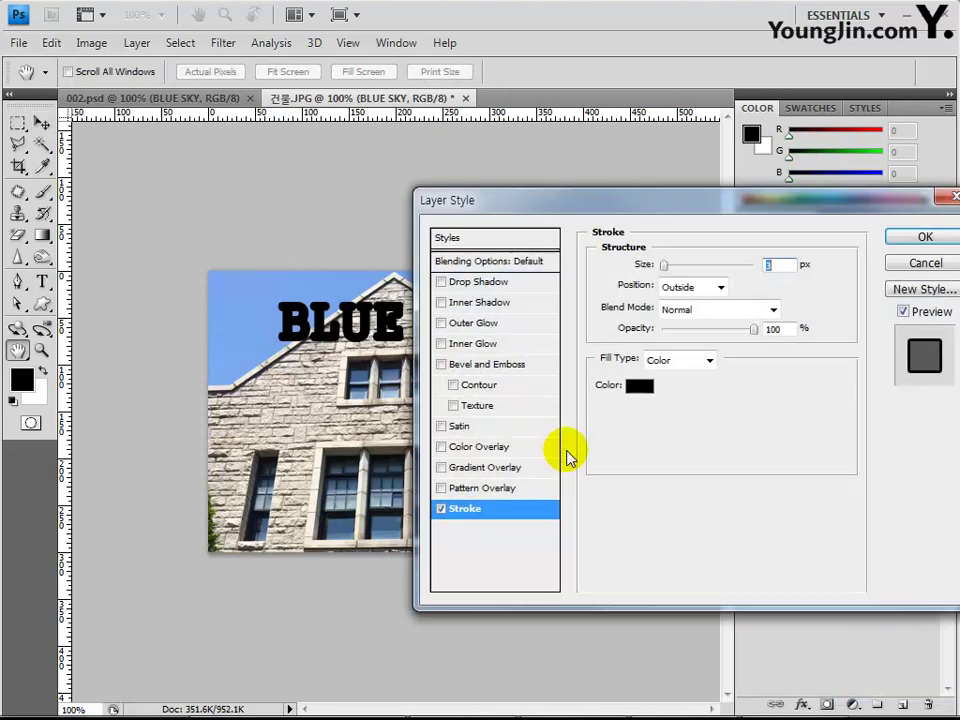
{"action": "left_click_drag", "start_coordinate": [575, 205], "coordinate": [560, 272]}
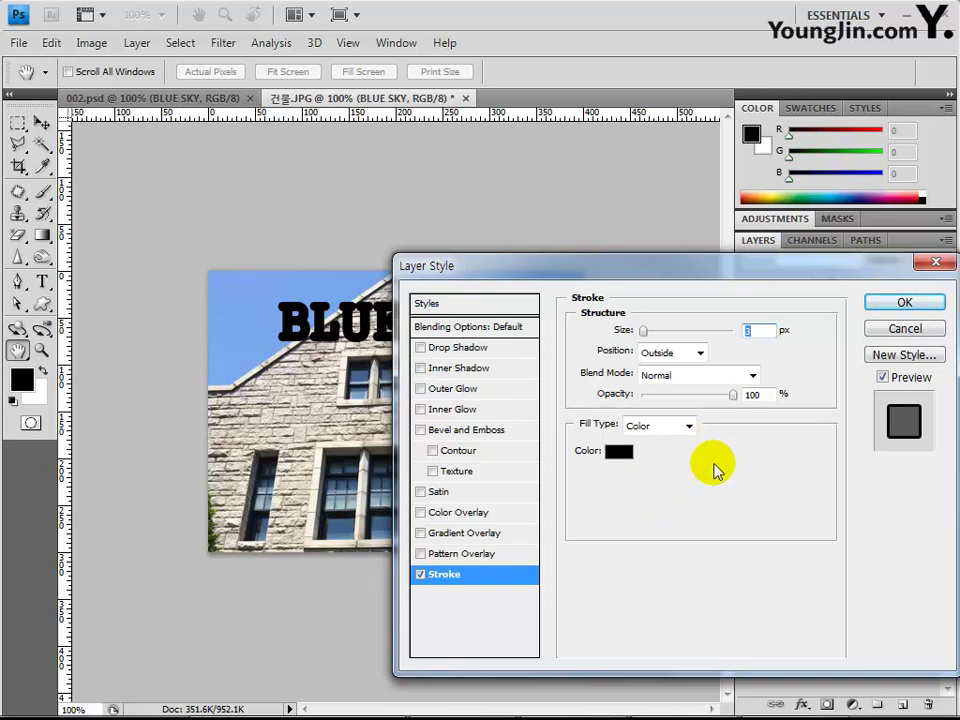
{"action": "left_click", "coordinate": [760, 330]}
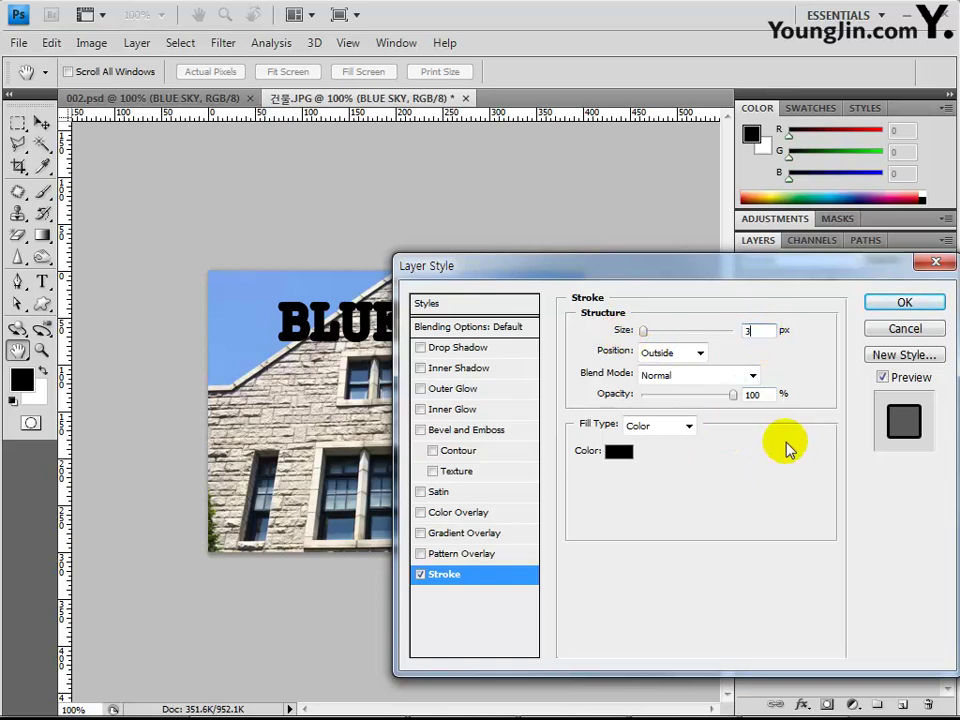
Set the stroke colour of the BLUE SKY text to a6b1e0.
{"action": "left_click", "coordinate": [620, 453]}
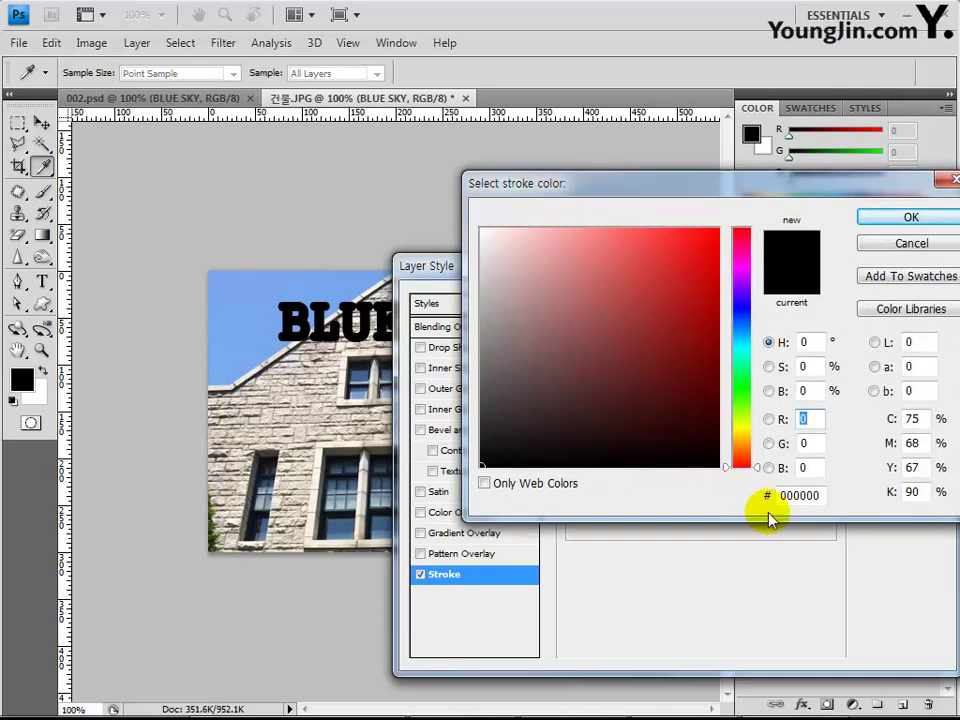
{"action": "double_click", "coordinate": [824, 497]}
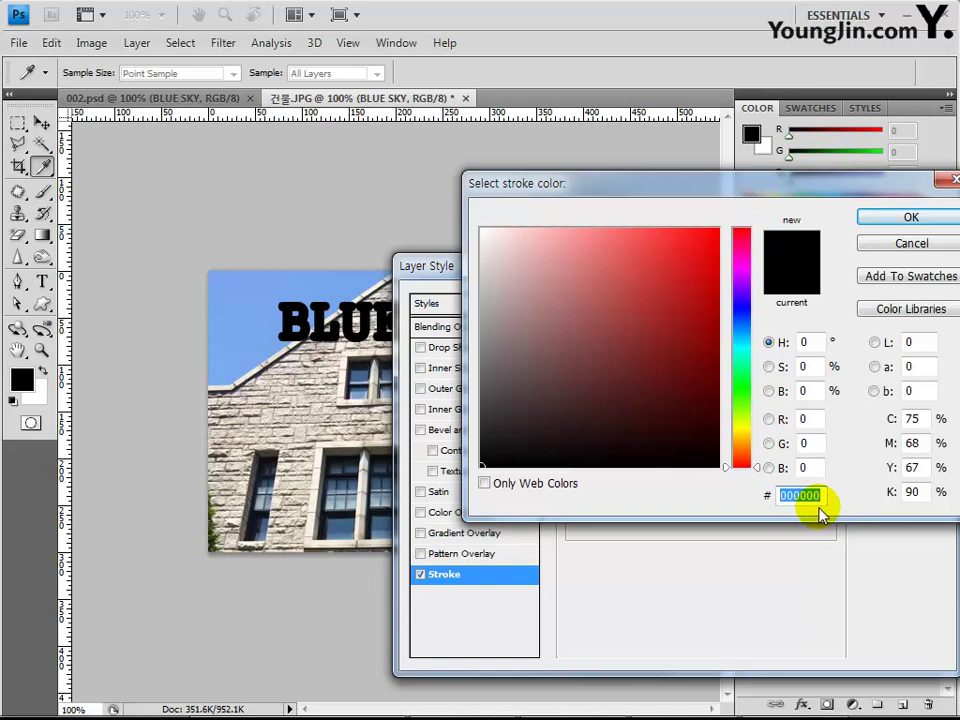
{"action": "type", "text": "a"}
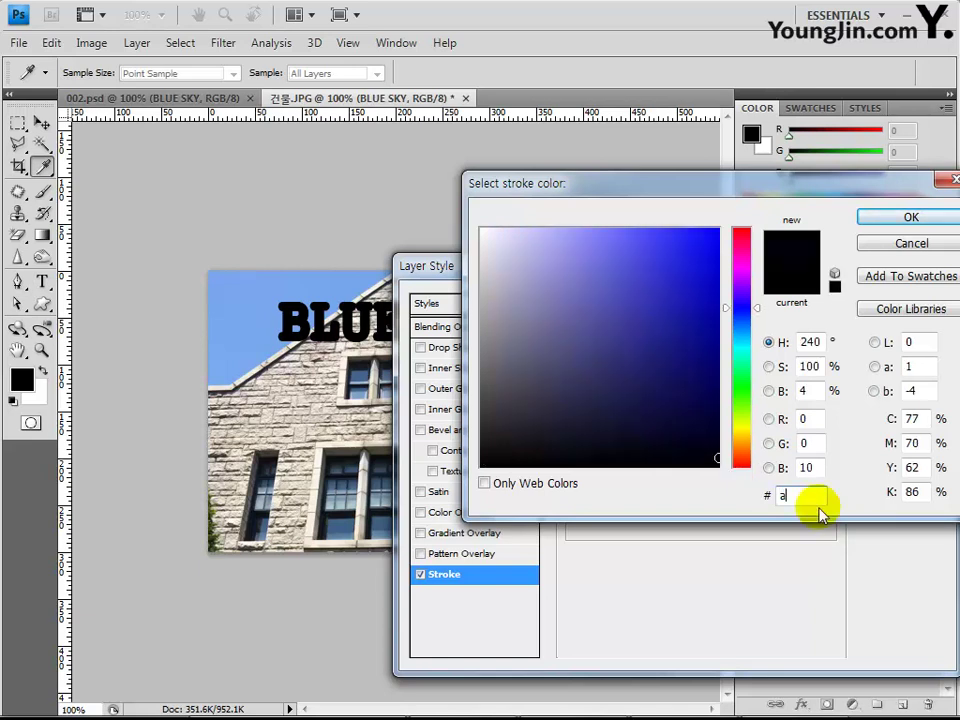
{"action": "type", "text": "6b"}
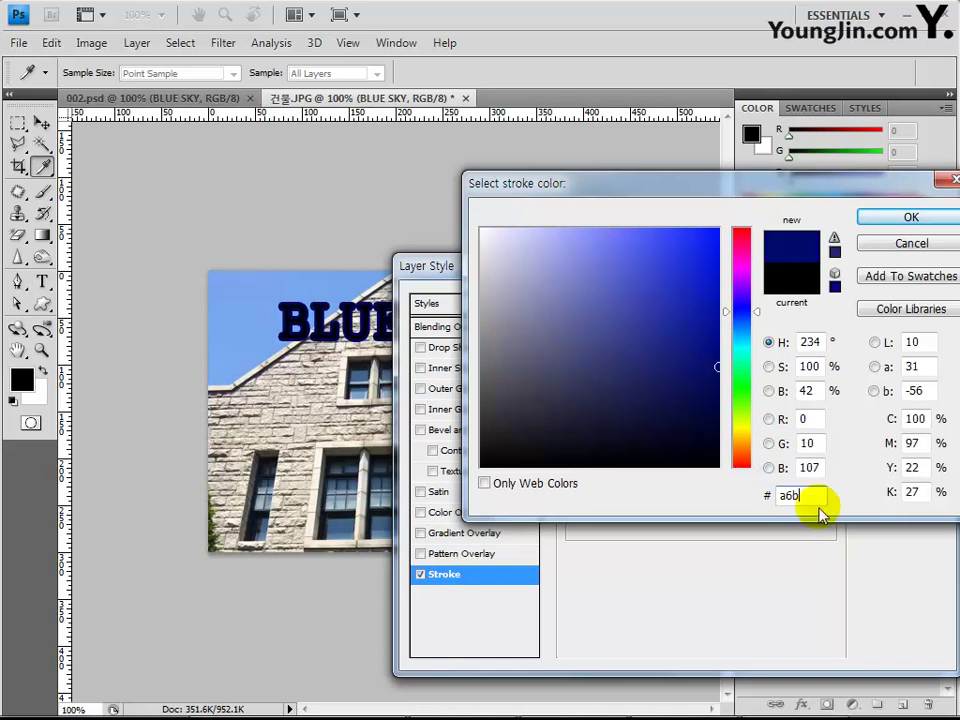
{"action": "type", "text": "1"}
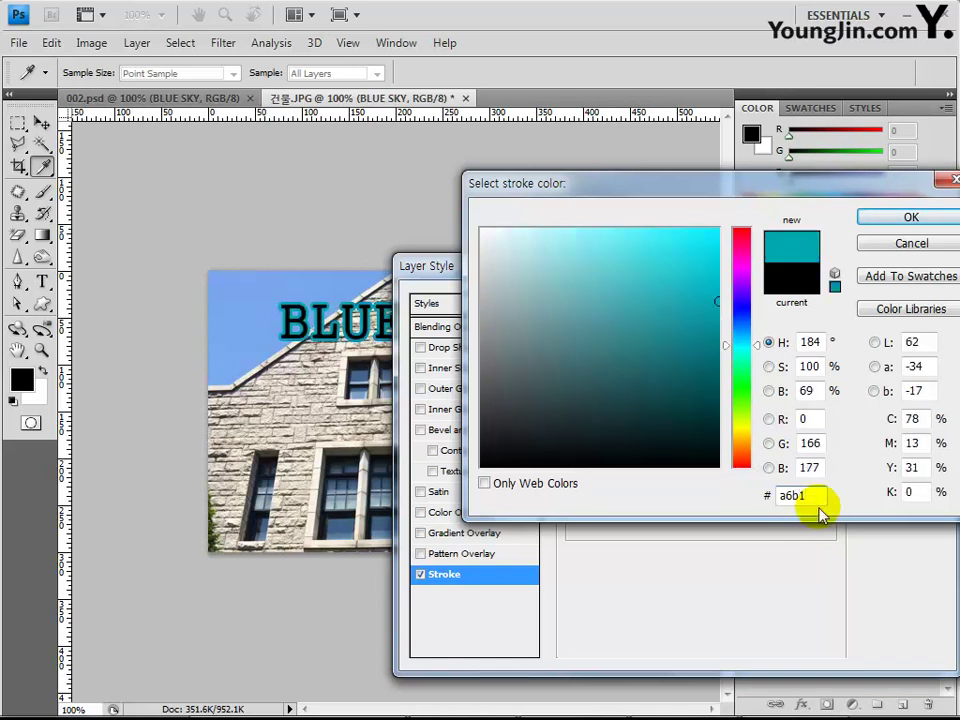
{"action": "type", "text": "e0"}
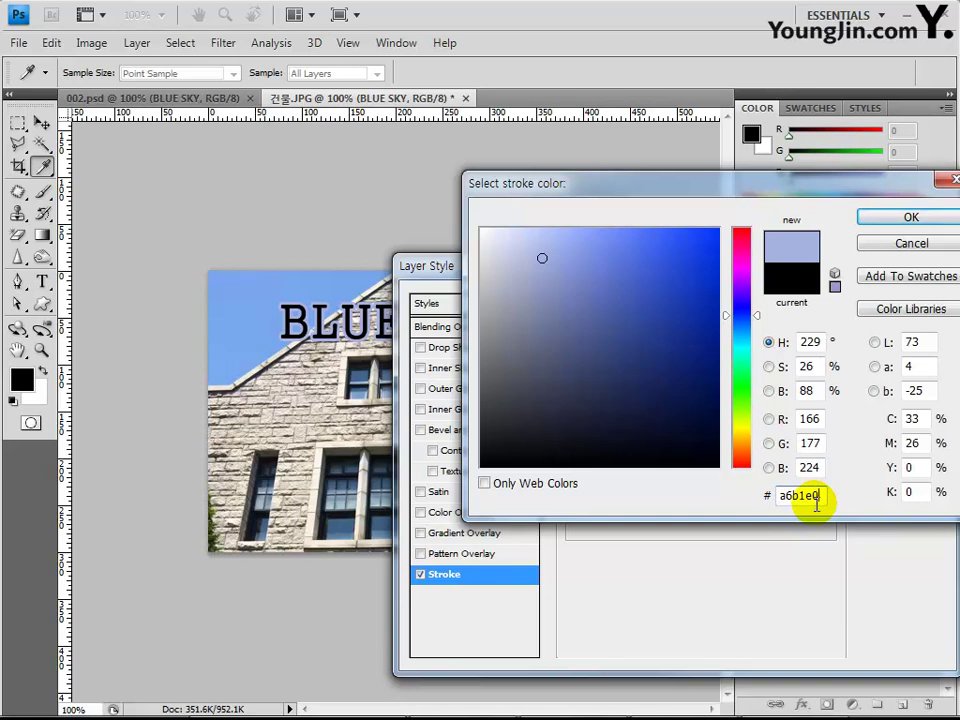
{"action": "left_click", "coordinate": [925, 217]}
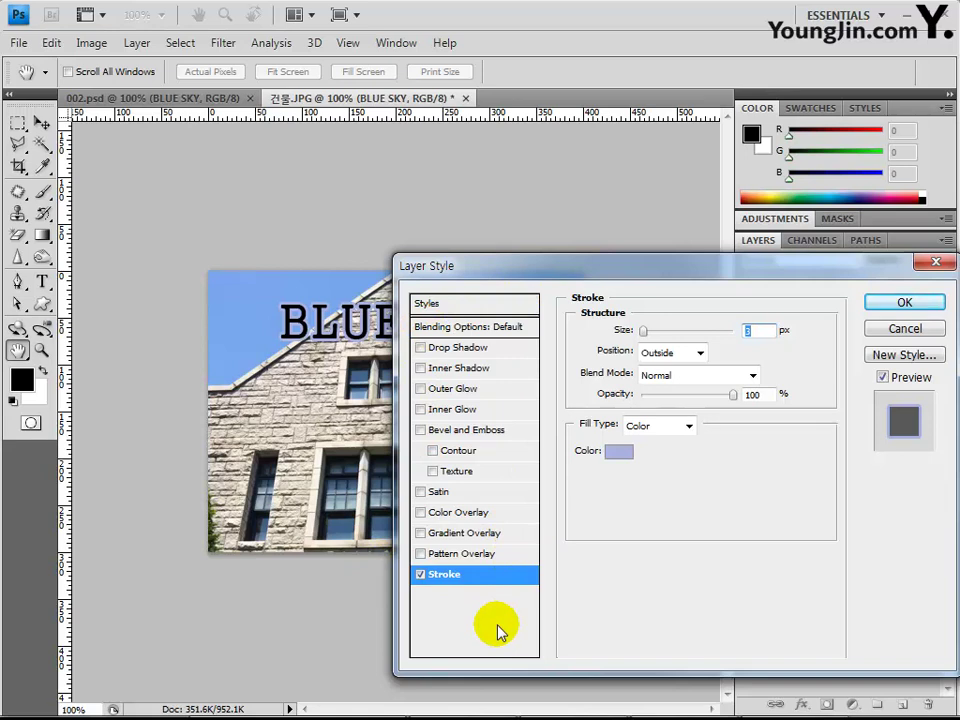
Add a Gradient Overlay to the BLUE SKY text and set the gradient's start stop to ffffff.
{"action": "left_click", "coordinate": [463, 542]}
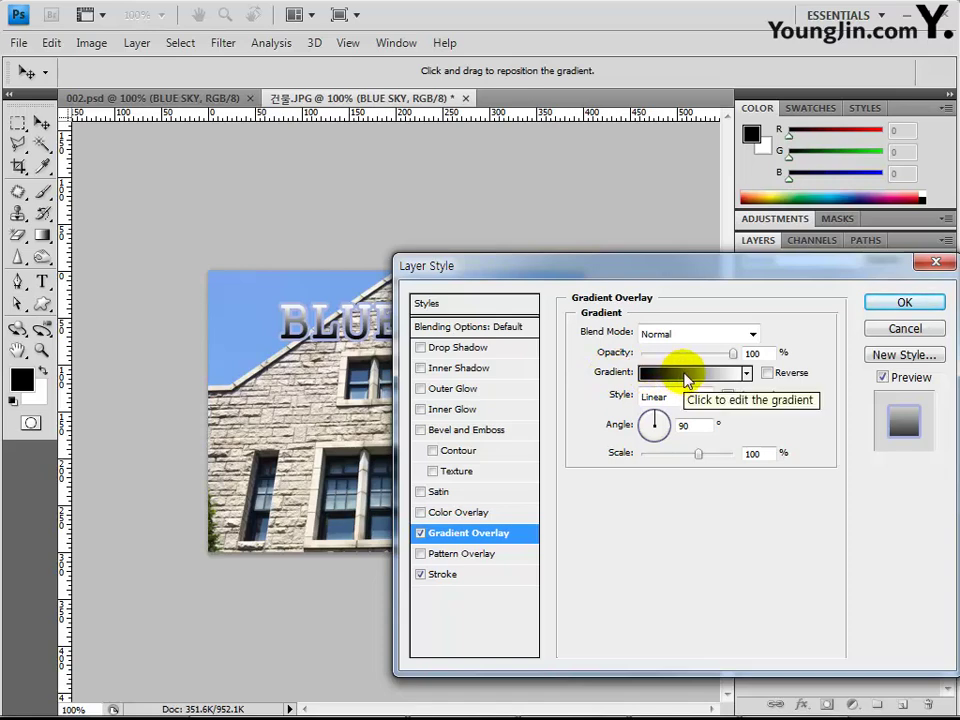
{"action": "left_click", "coordinate": [686, 381]}
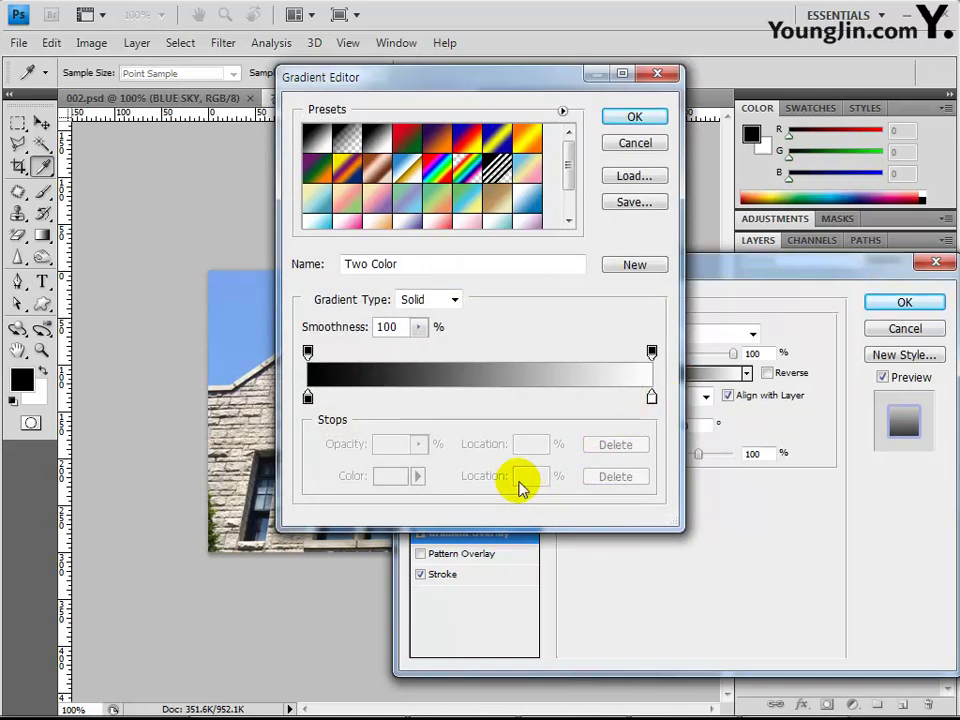
{"action": "double_click", "coordinate": [308, 398]}
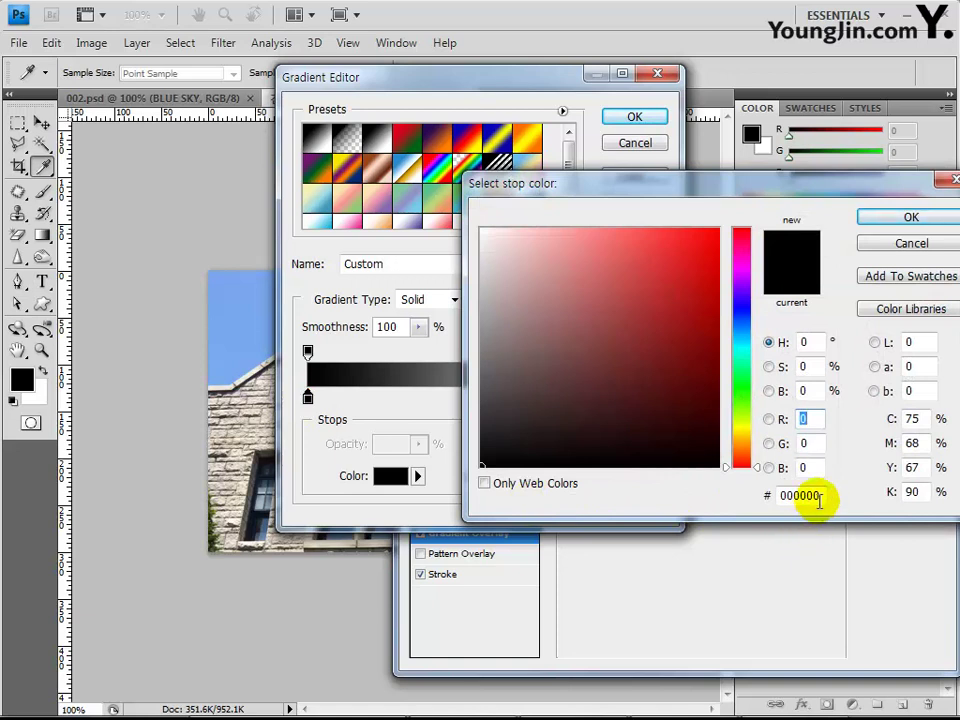
{"action": "left_click_drag", "start_coordinate": [814, 497], "coordinate": [752, 497]}
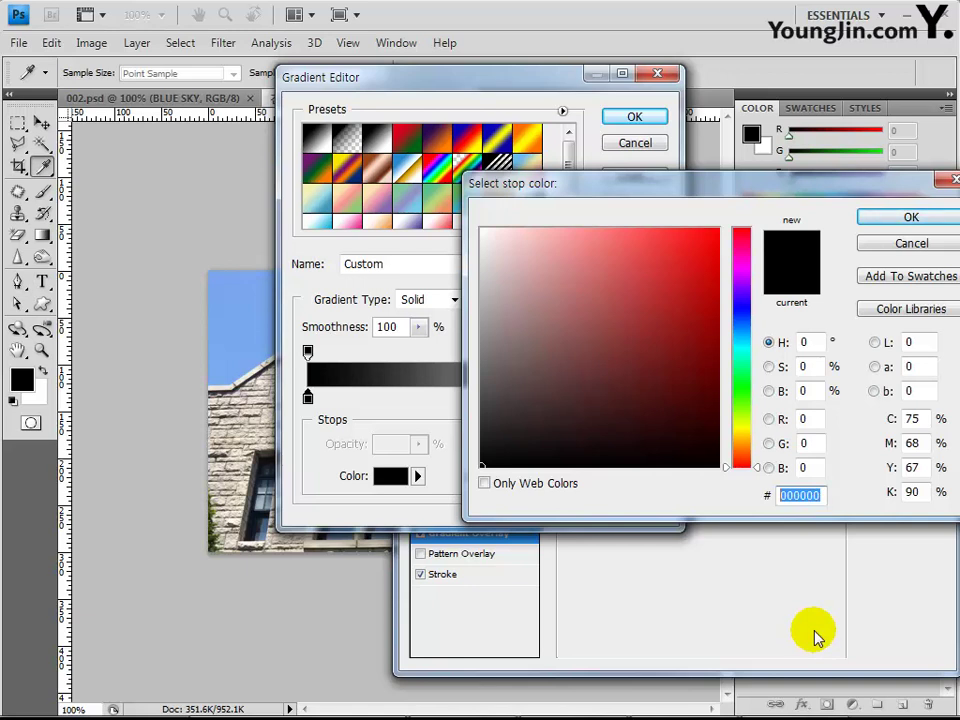
{"action": "type", "text": "ffffff"}
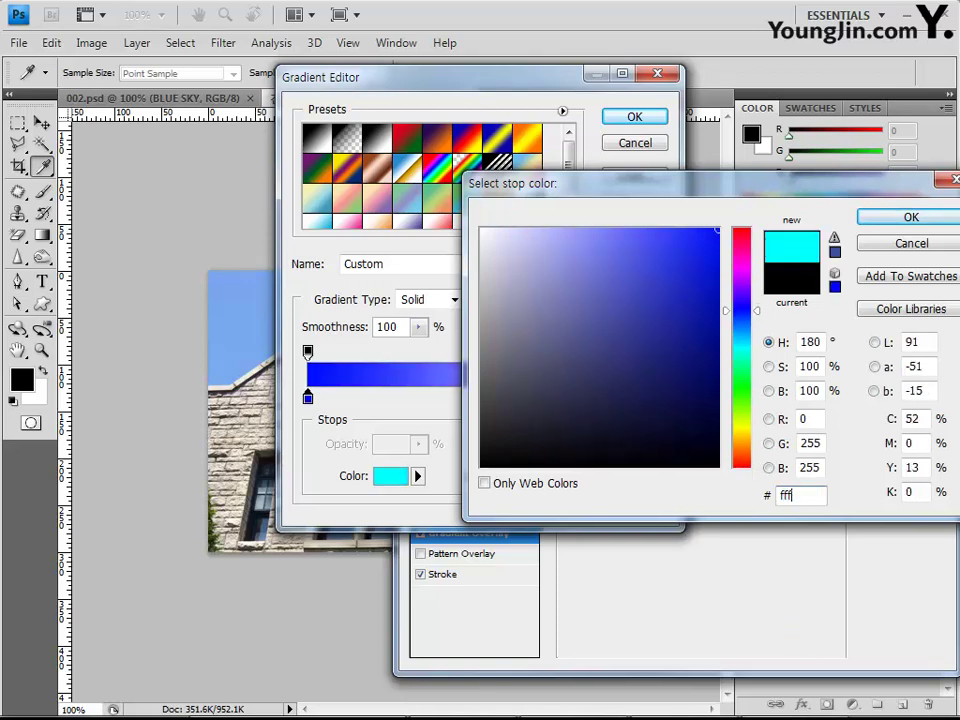
{"action": "left_click", "coordinate": [905, 220]}
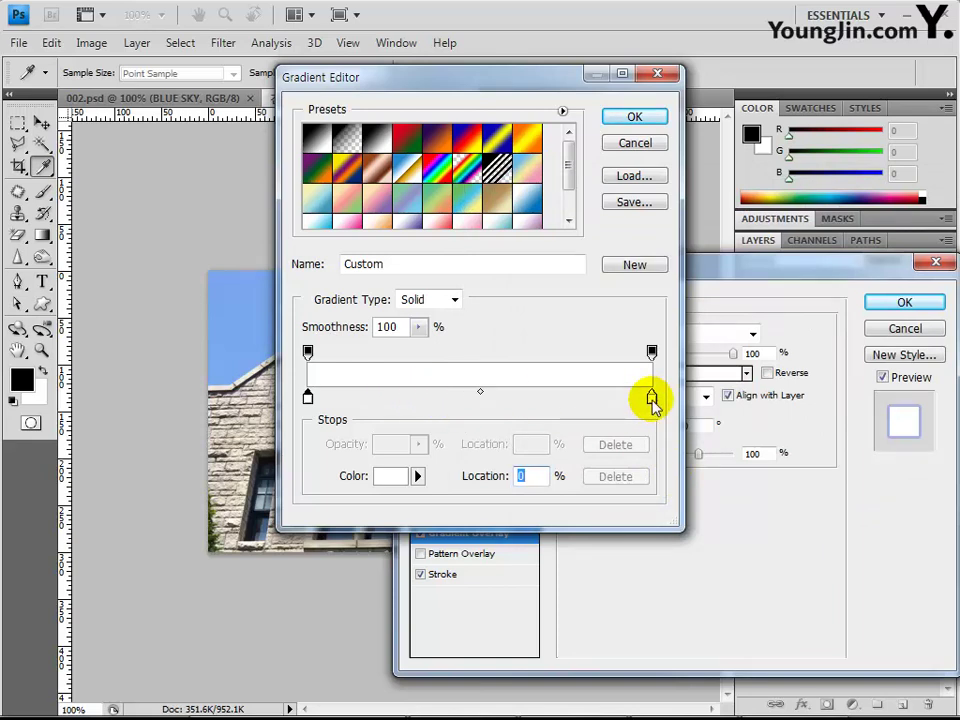
Set the gradient's end stop colour to fff203 and accept the gradient for the overlay.
{"action": "left_click", "coordinate": [651, 398]}
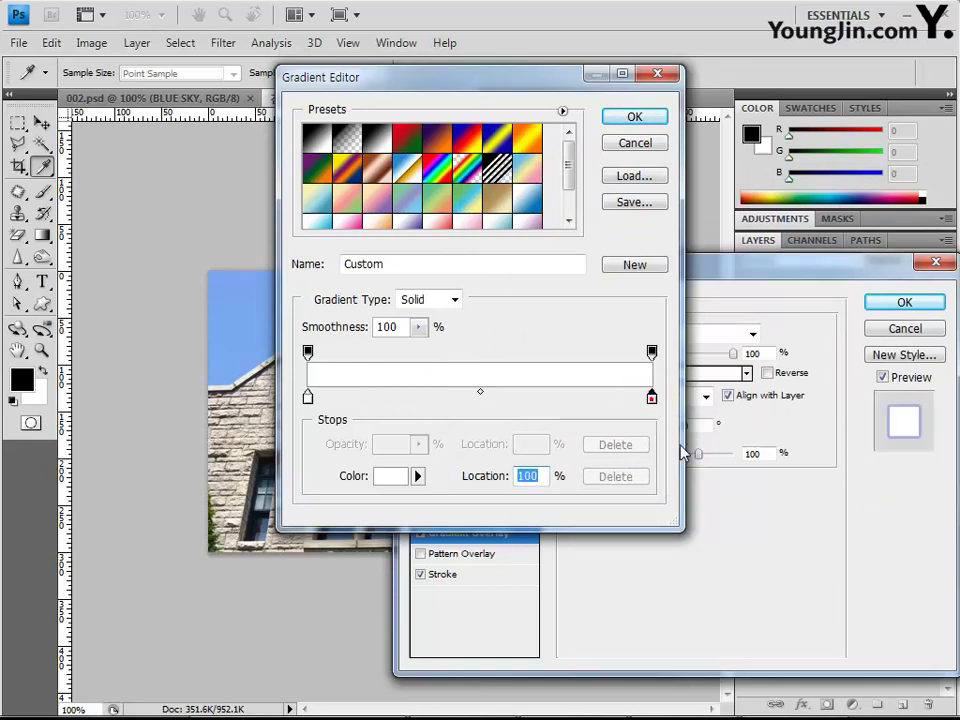
{"action": "left_click", "coordinate": [795, 496]}
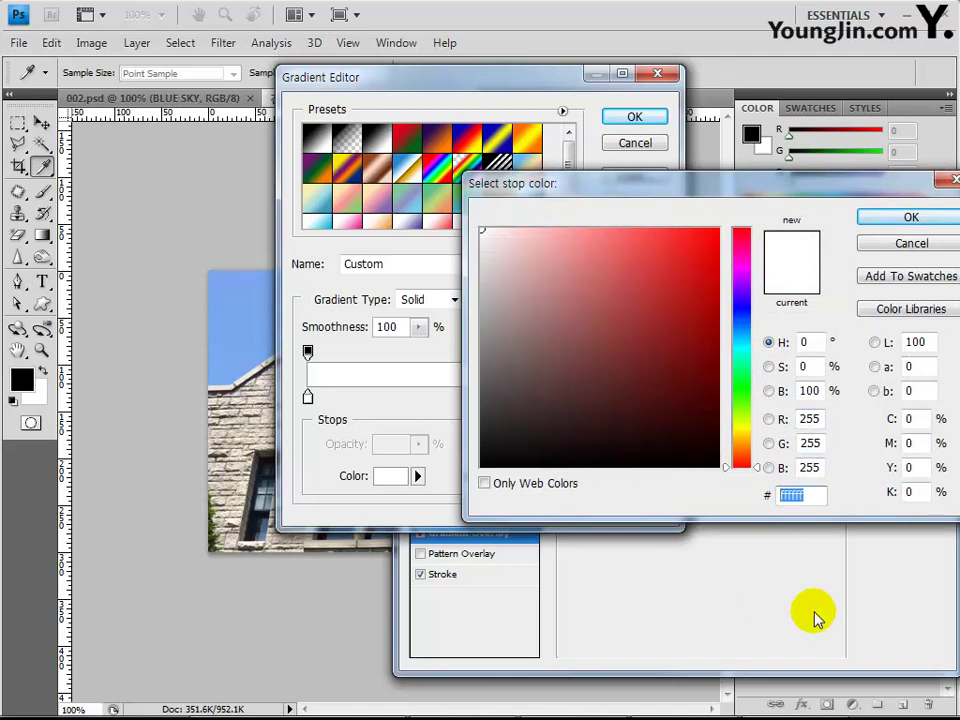
{"action": "type", "text": "fff"}
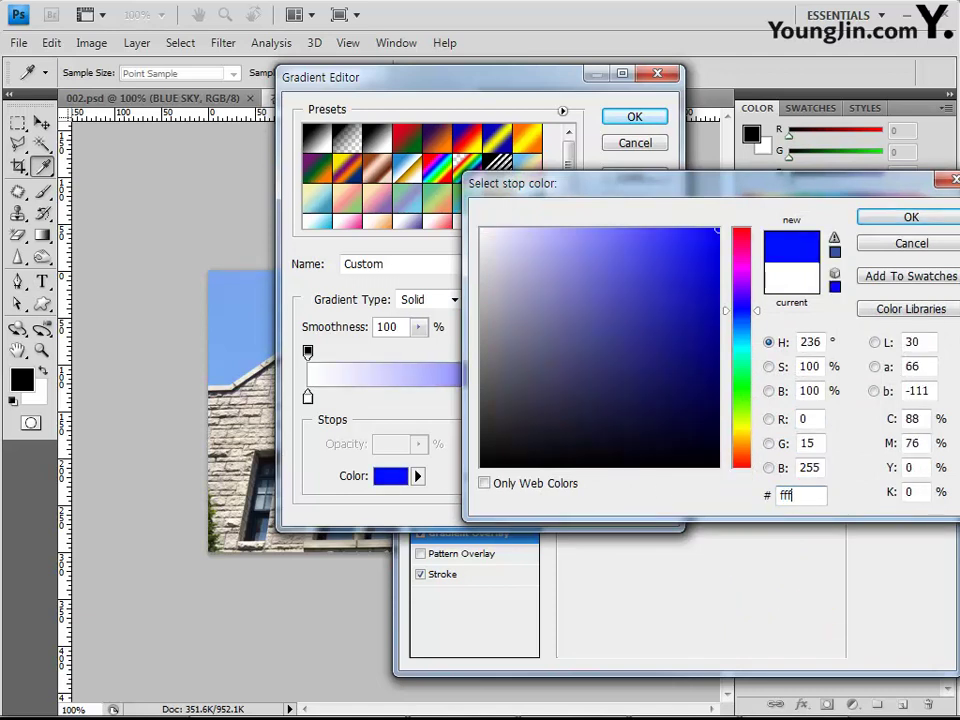
{"action": "type", "text": "203"}
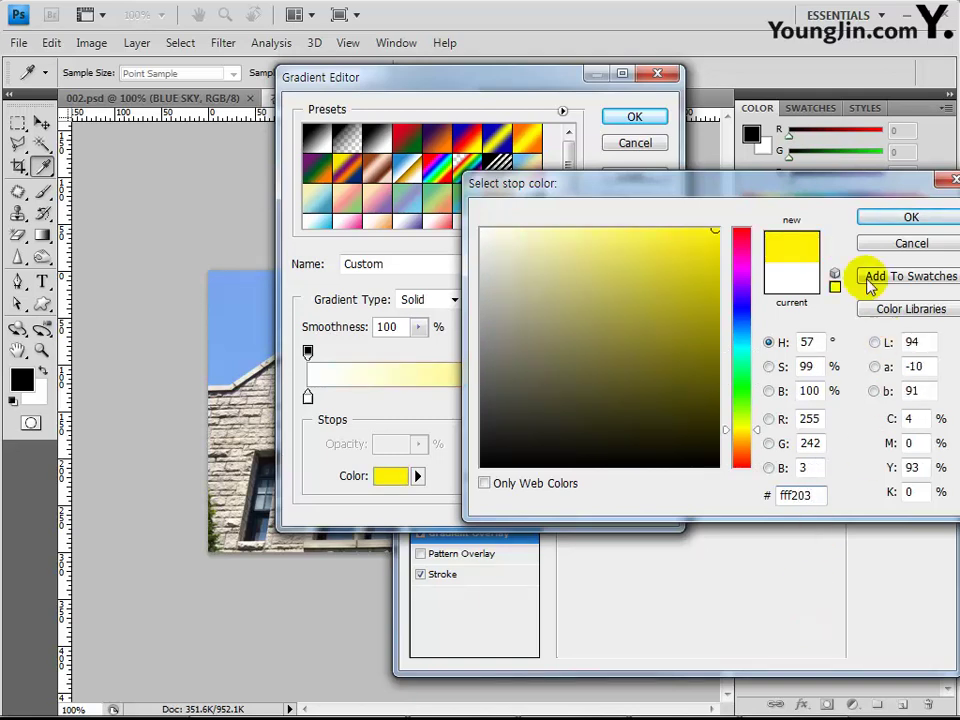
{"action": "left_click", "coordinate": [880, 220]}
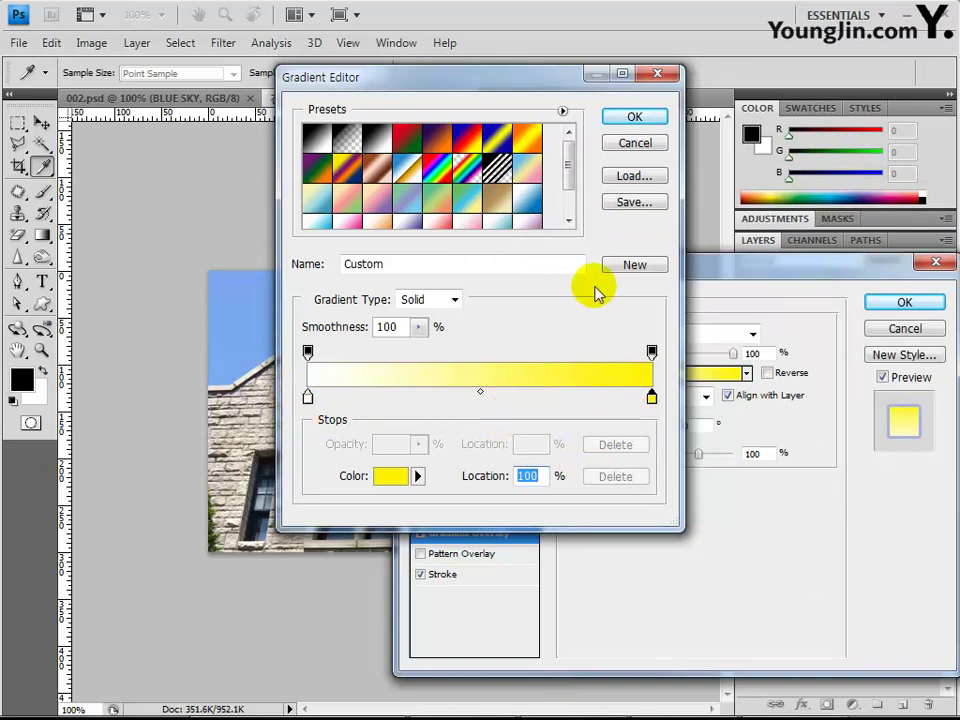
{"action": "left_click", "coordinate": [652, 117]}
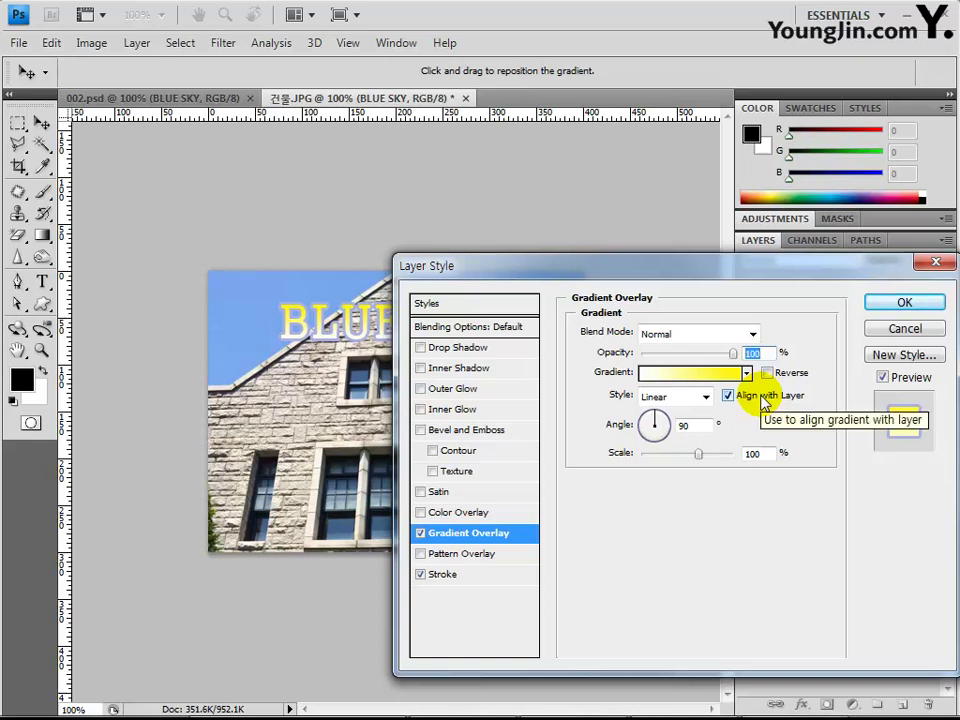
Check the stroke settings and apply the layer style to the BLUE SKY text, ending on the Move tool.
{"action": "left_click", "coordinate": [448, 576]}
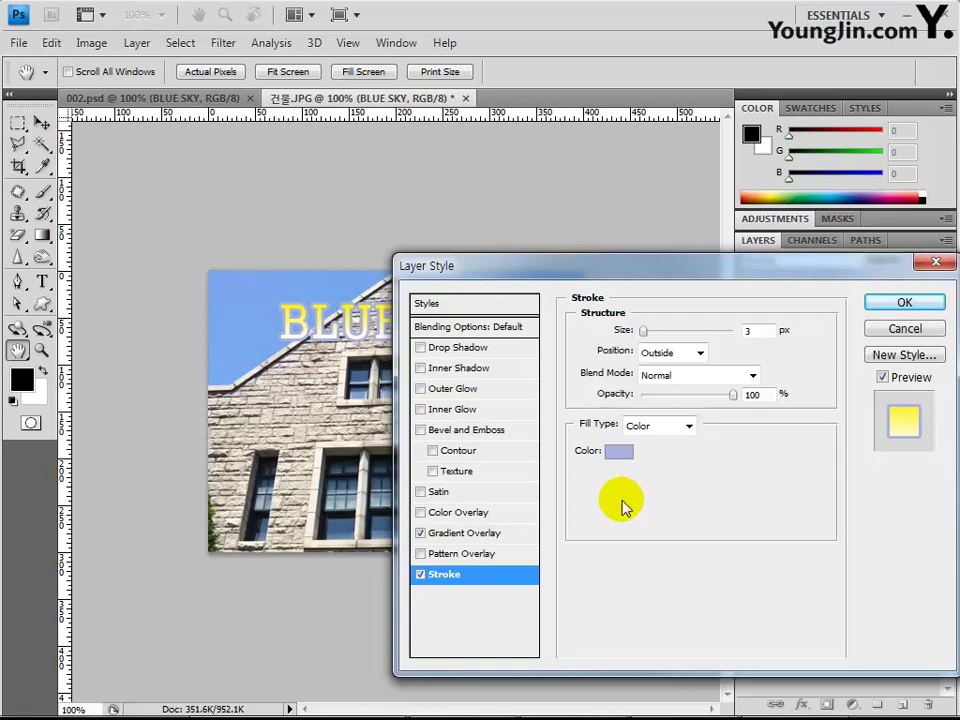
{"action": "left_click", "coordinate": [895, 303]}
{"action": "key", "text": "v"}
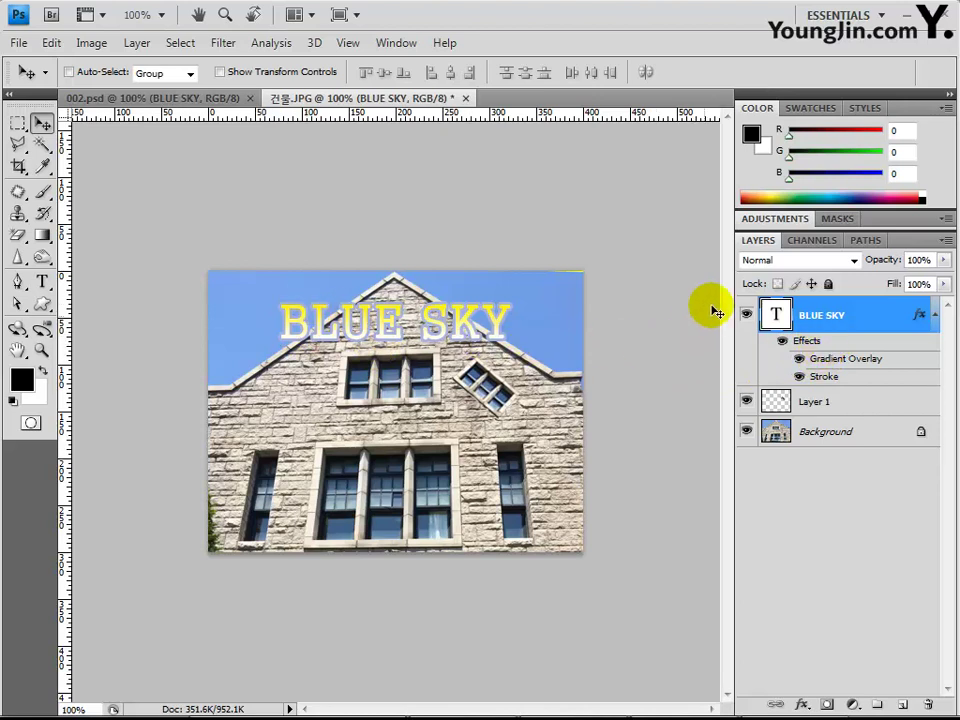
Reopen the BLUE SKY layer style, review its Gradient Overlay and Stroke settings, and close it without changes.
{"action": "left_click", "coordinate": [831, 318]}
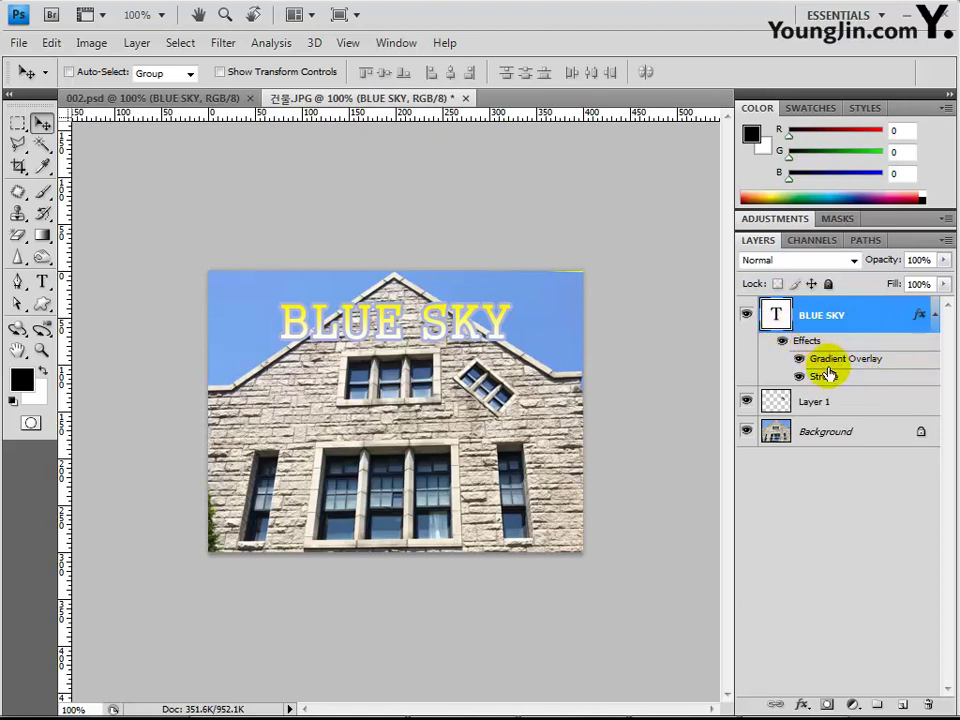
{"action": "double_click", "coordinate": [921, 316]}
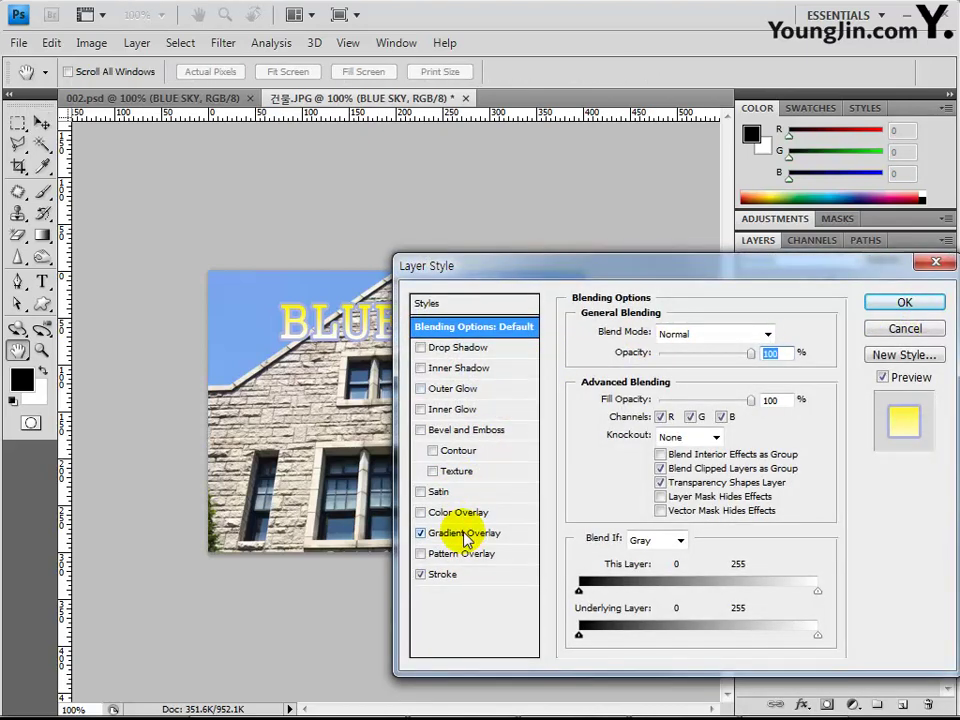
{"action": "left_click", "coordinate": [465, 540]}
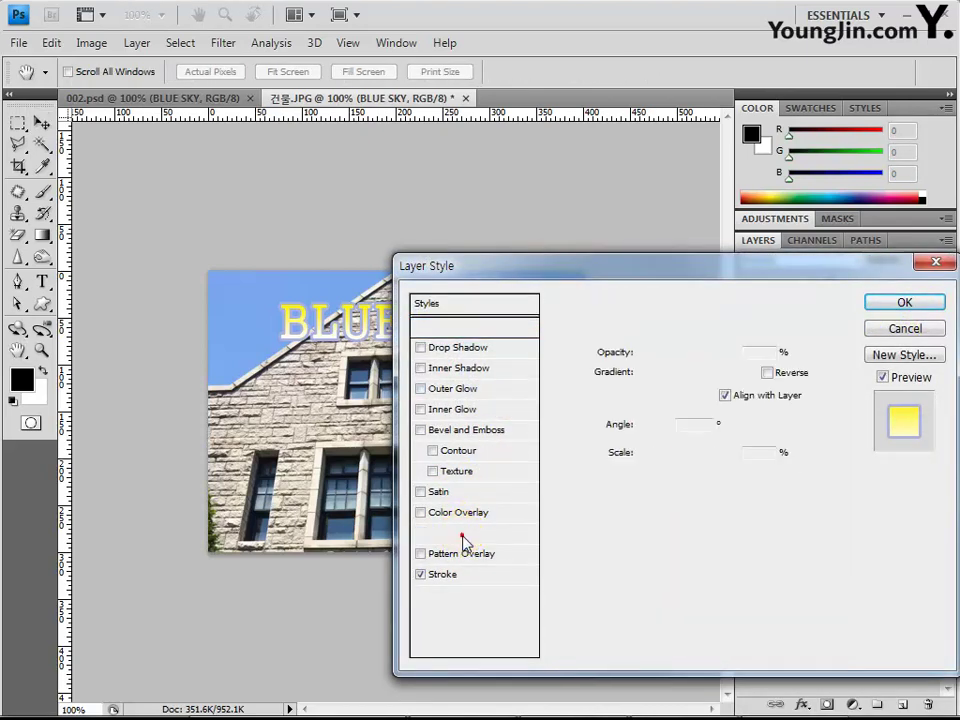
{"action": "left_click", "coordinate": [446, 576]}
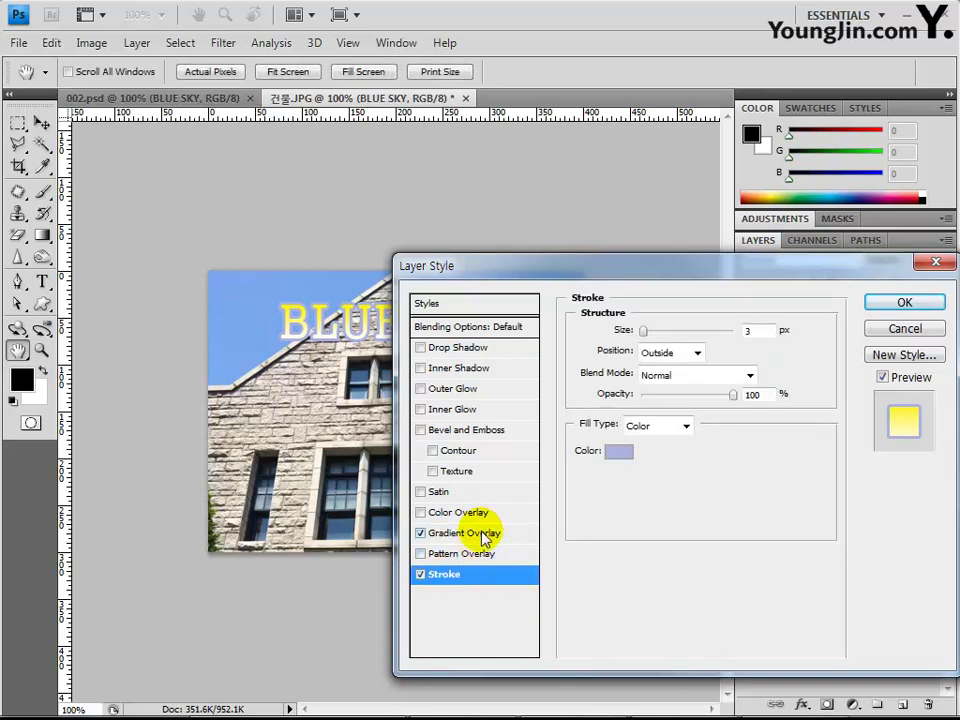
{"action": "left_click", "coordinate": [483, 536]}
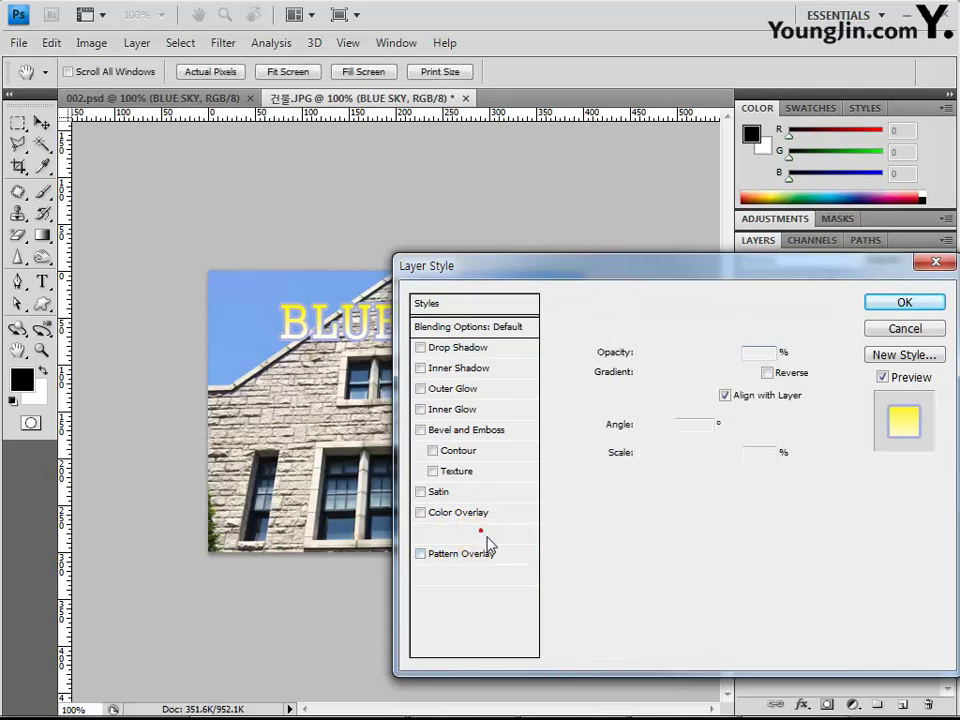
{"action": "left_click", "coordinate": [935, 265]}
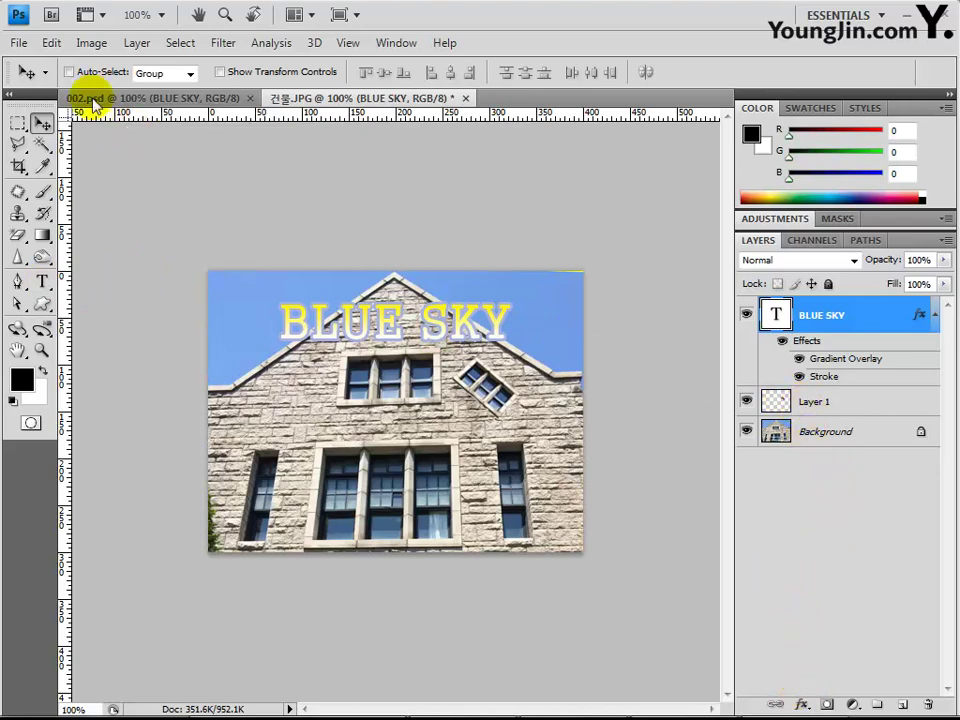
Save the building image in Photoshop format as 002 in the chapter01 folder, keeping maximum compatibility.
{"action": "left_click", "coordinate": [18, 43]}
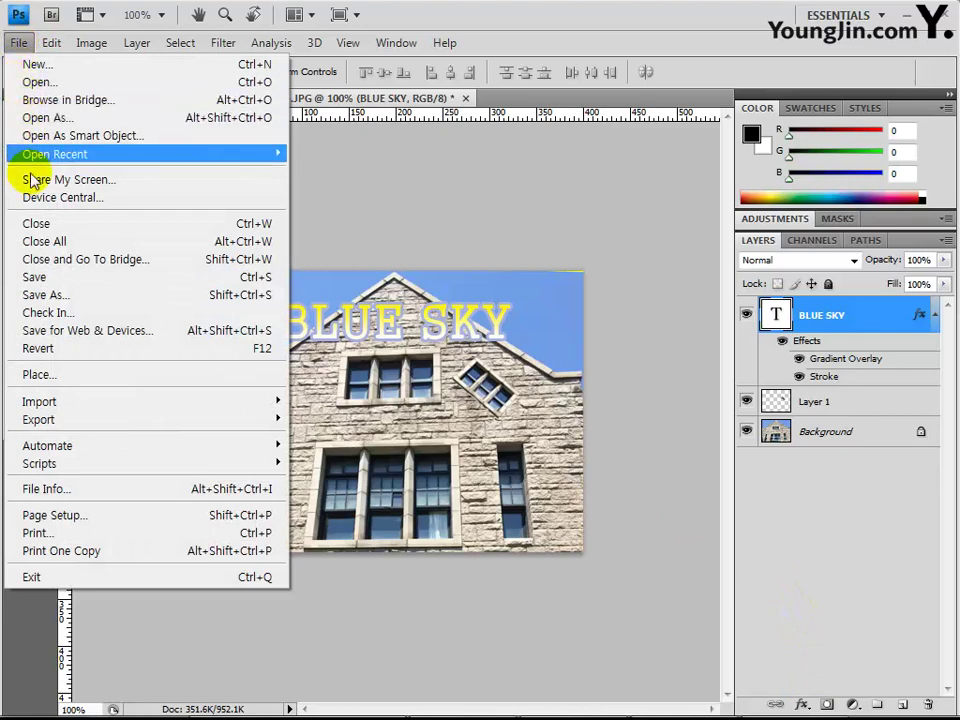
{"action": "left_click", "coordinate": [48, 295]}
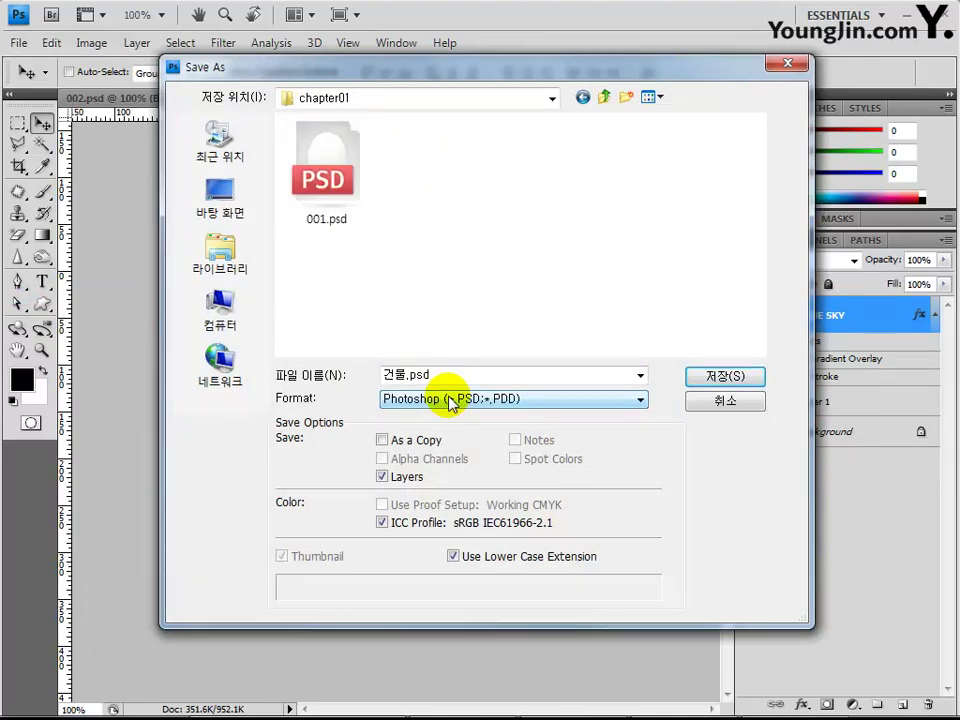
{"action": "double_click", "coordinate": [448, 374]}
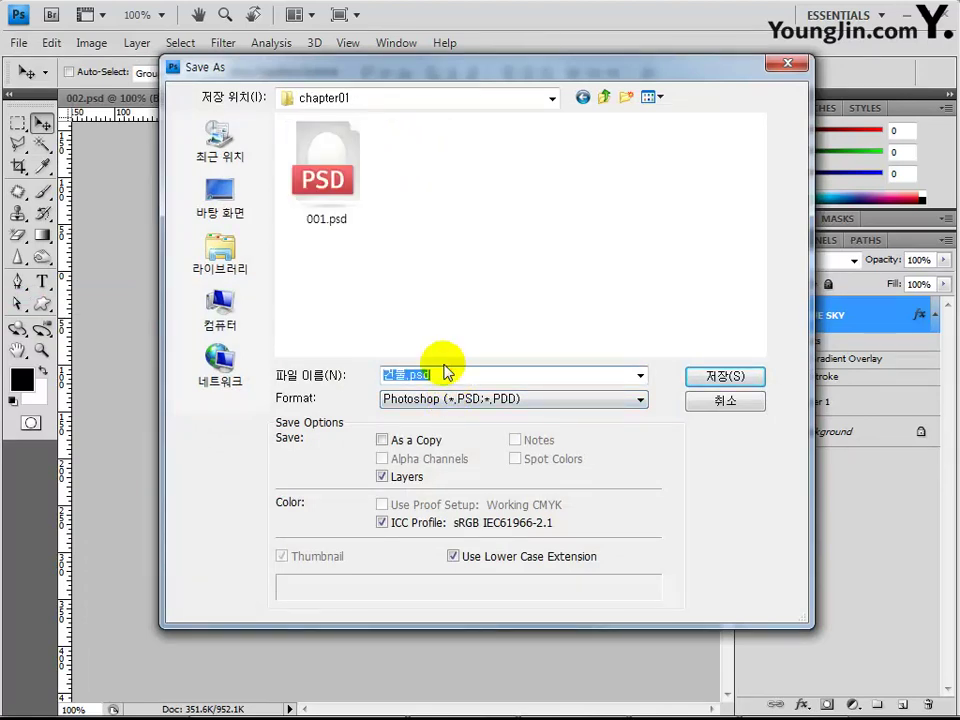
{"action": "type", "text": "002"}
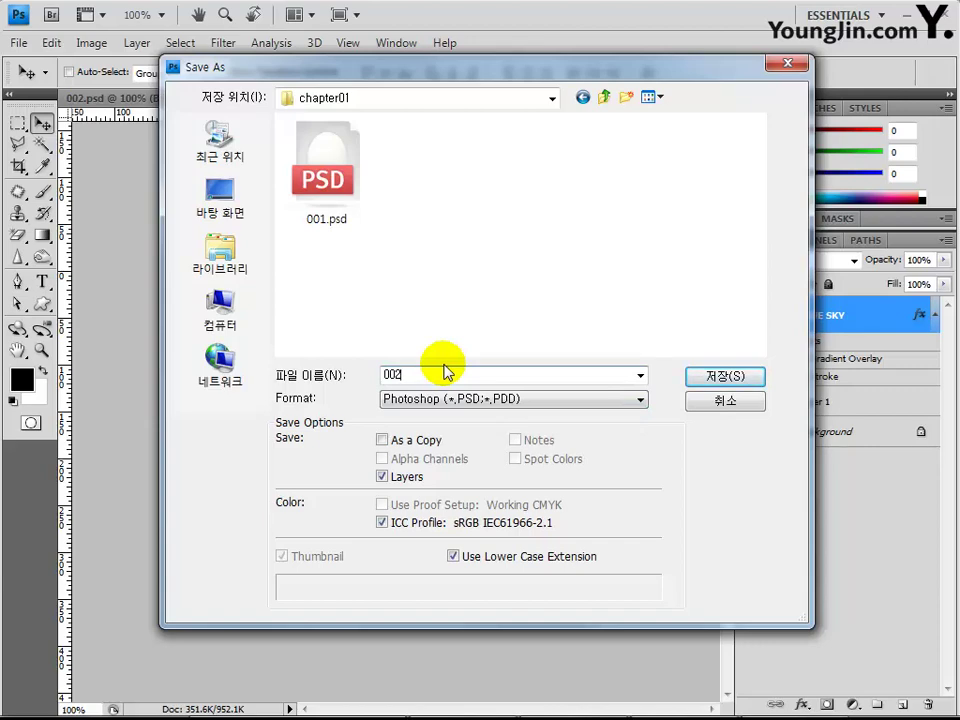
{"action": "key", "text": "Return"}
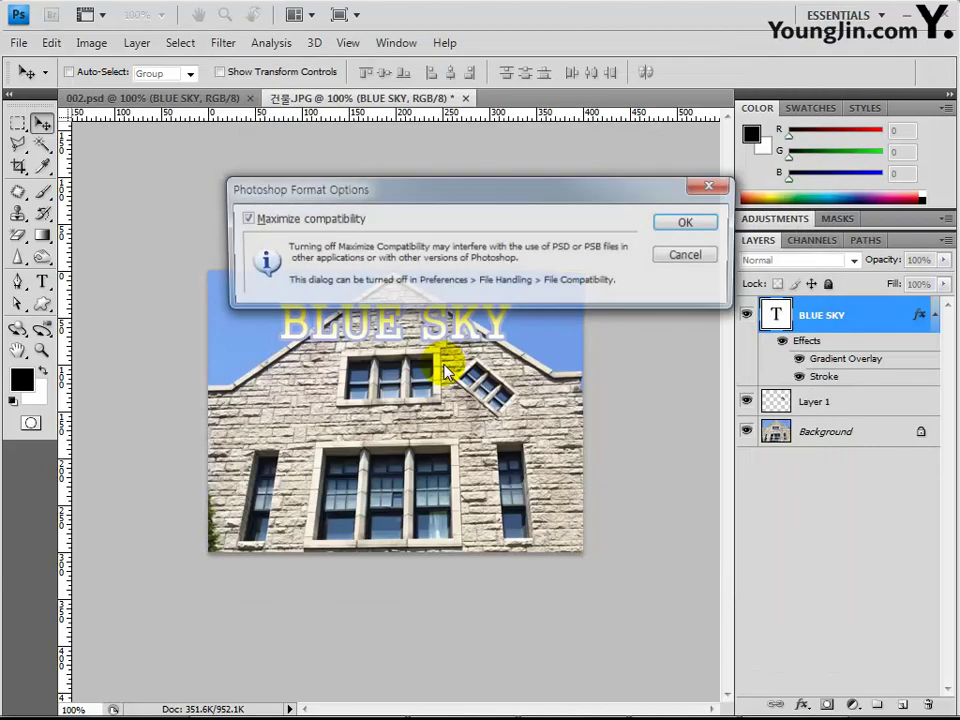
{"action": "key", "text": "Return"}
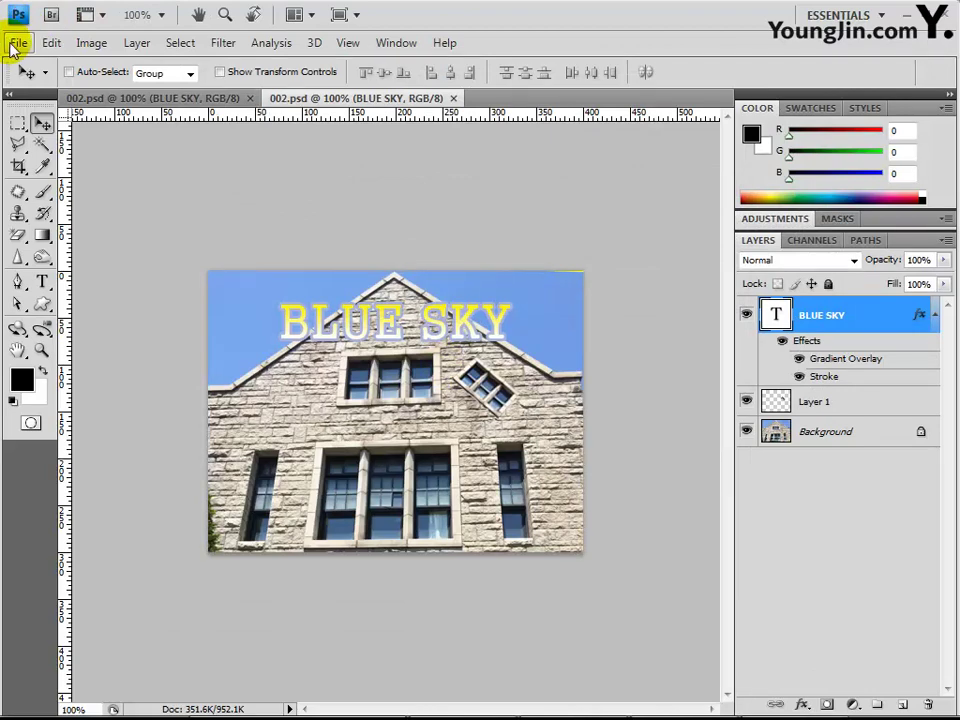
Save a JPEG copy as 002.jpg in the chapter01 folder with image quality 8.
{"action": "left_click", "coordinate": [19, 42]}
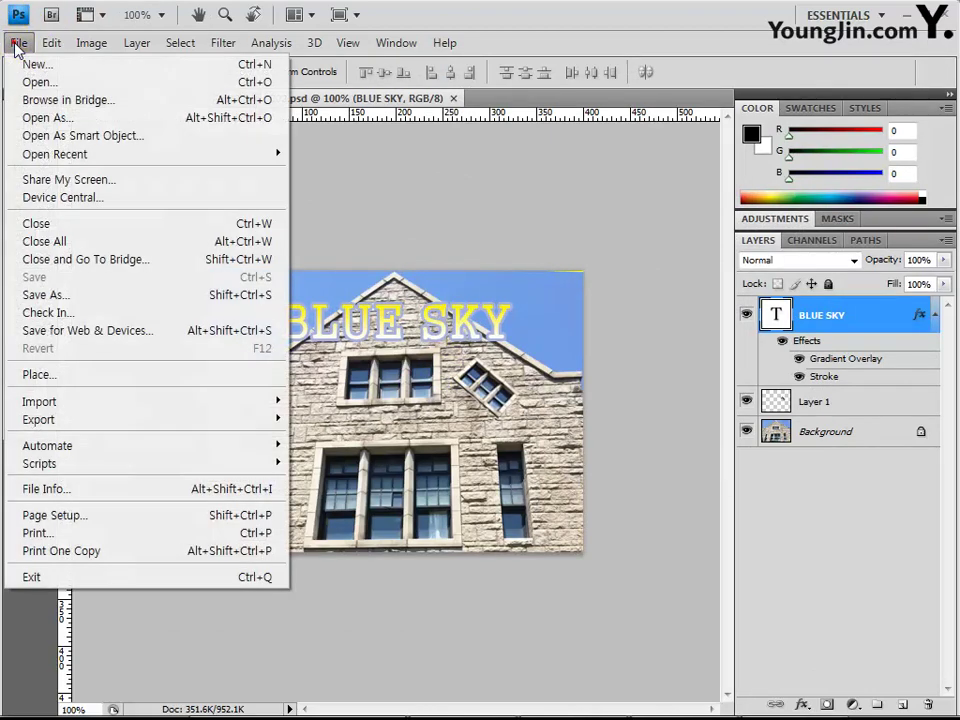
{"action": "left_click", "coordinate": [45, 295]}
{"action": "left_click", "coordinate": [460, 400]}
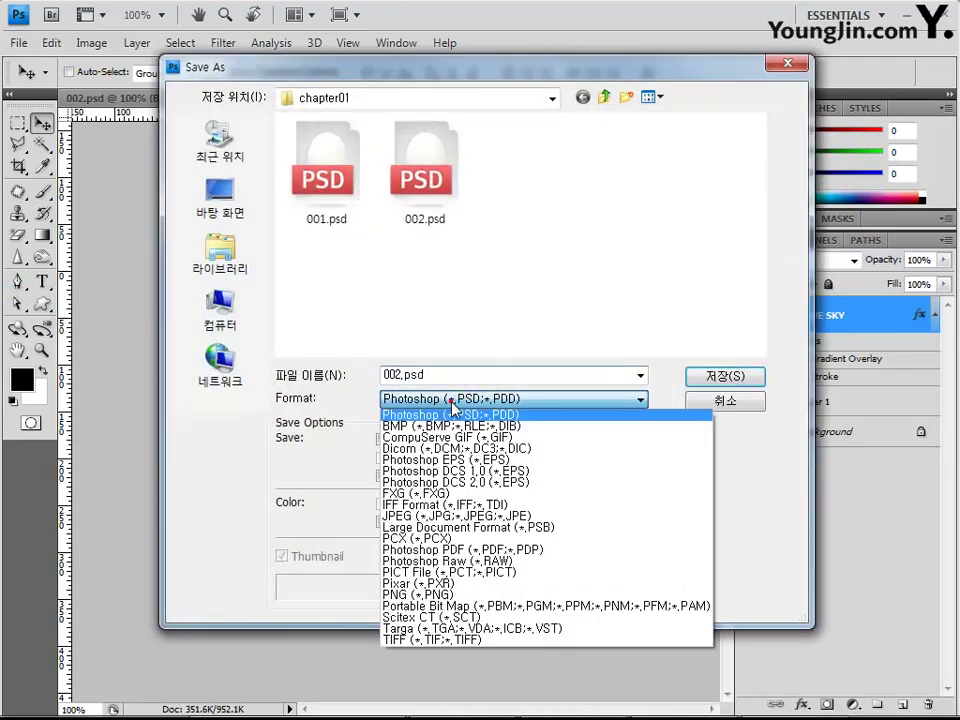
{"action": "left_click", "coordinate": [520, 516]}
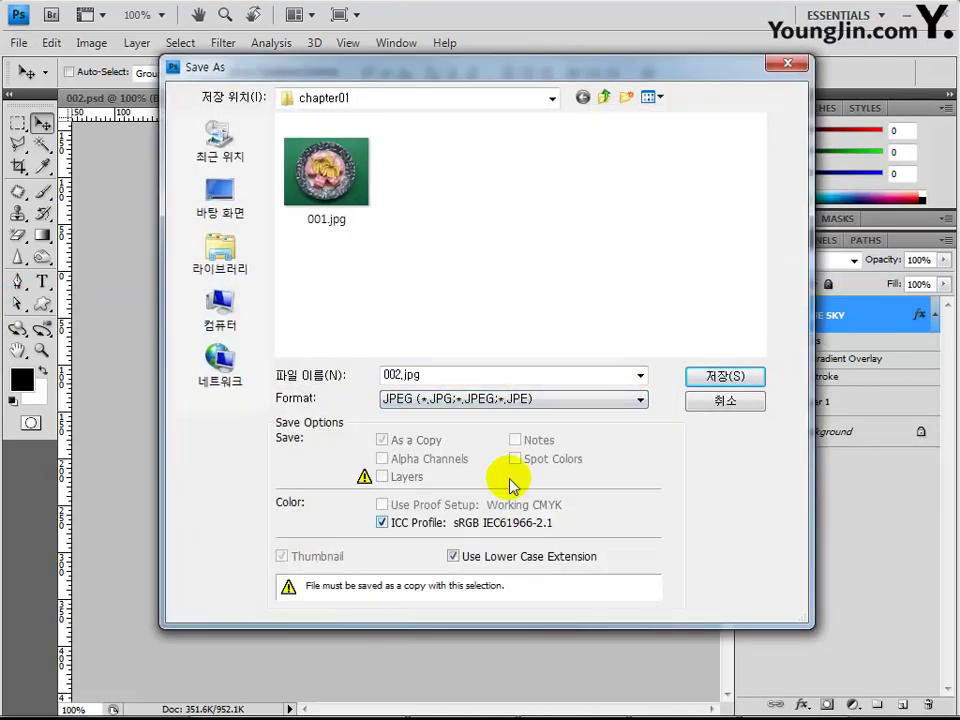
{"action": "left_click", "coordinate": [740, 378]}
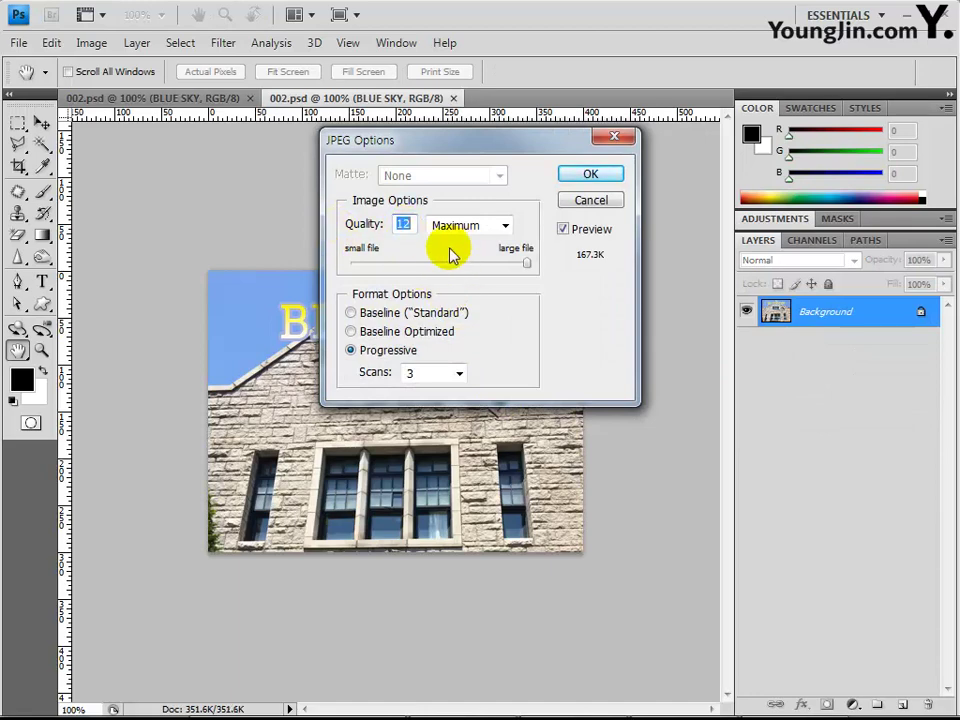
{"action": "type", "text": "8"}
{"action": "left_click", "coordinate": [591, 176]}
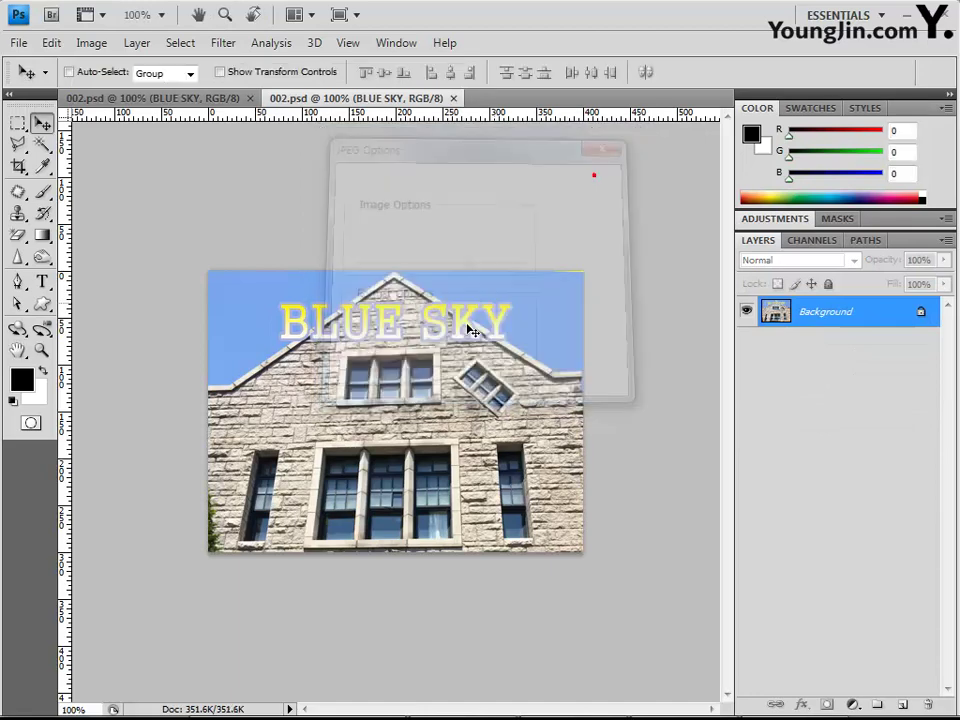
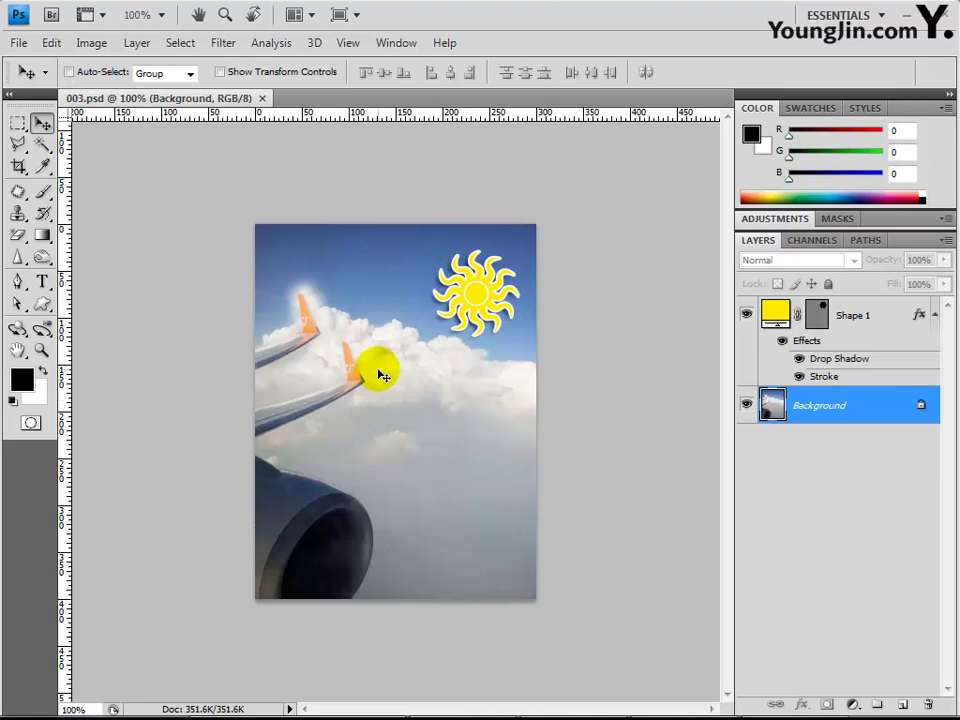
Open the airplane photo 비행기.jpg from the Chapter01 folder.
{"action": "left_click", "coordinate": [19, 43]}
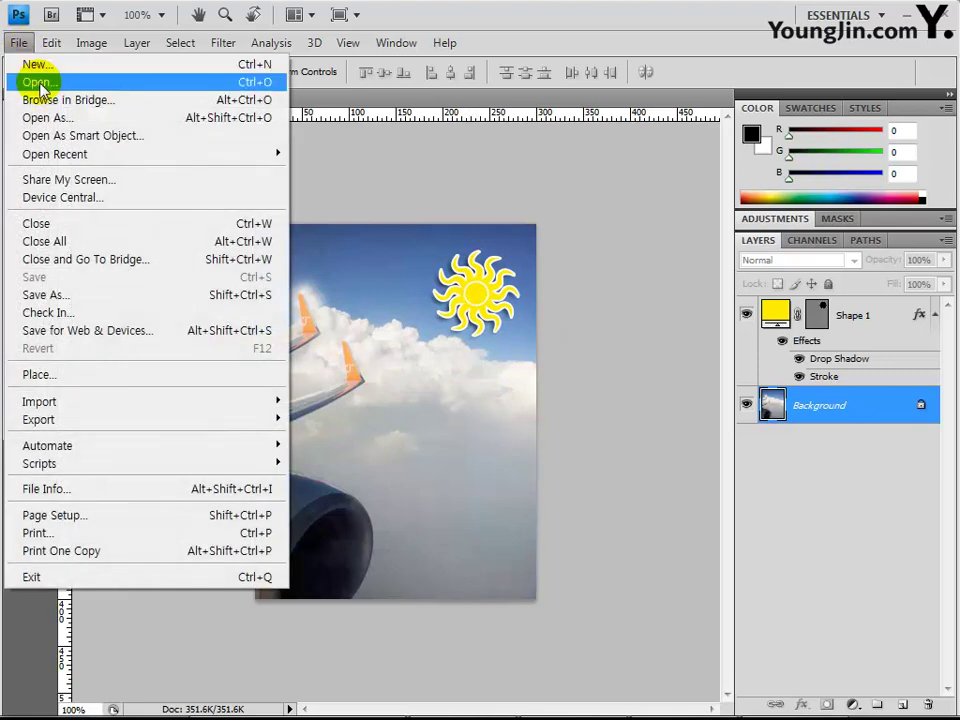
{"action": "left_click", "coordinate": [40, 84]}
{"action": "left_click", "coordinate": [610, 105]}
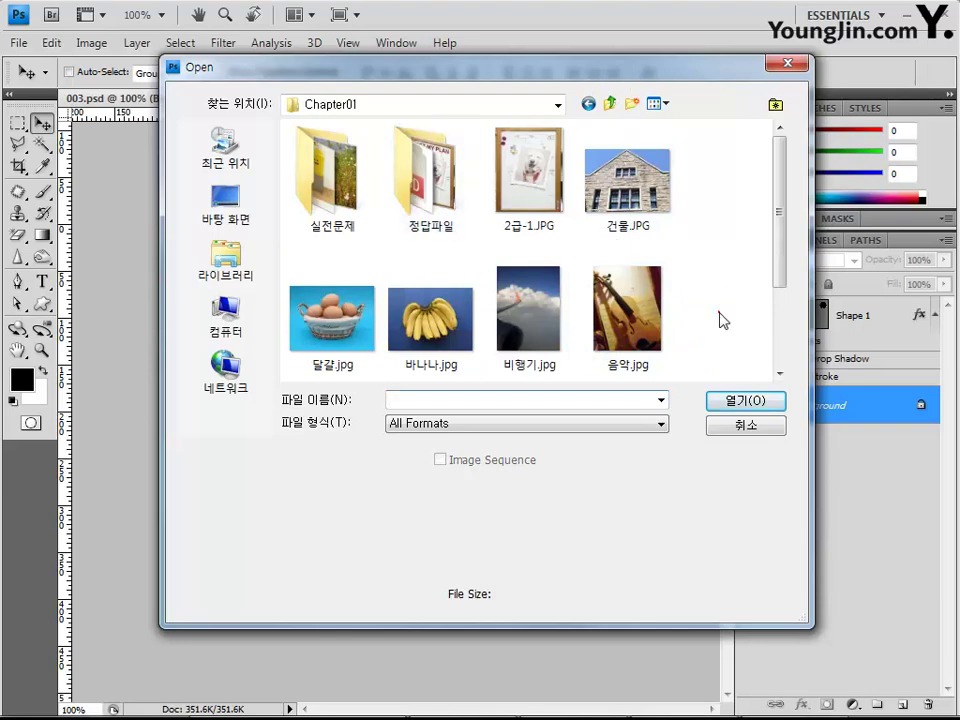
{"action": "left_click", "coordinate": [541, 316]}
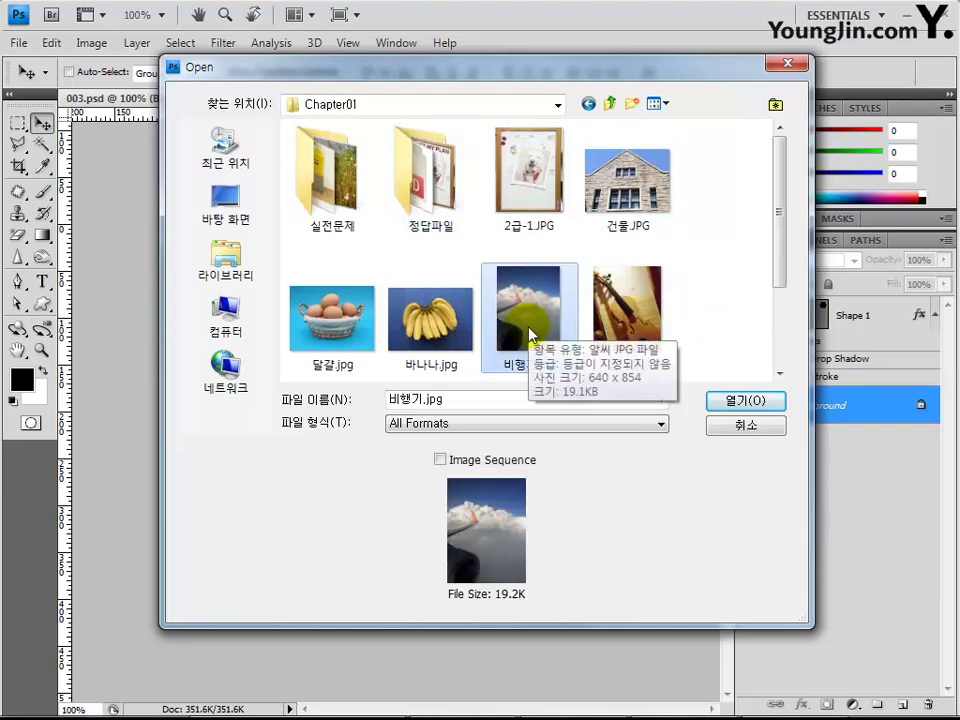
{"action": "left_click", "coordinate": [740, 404]}
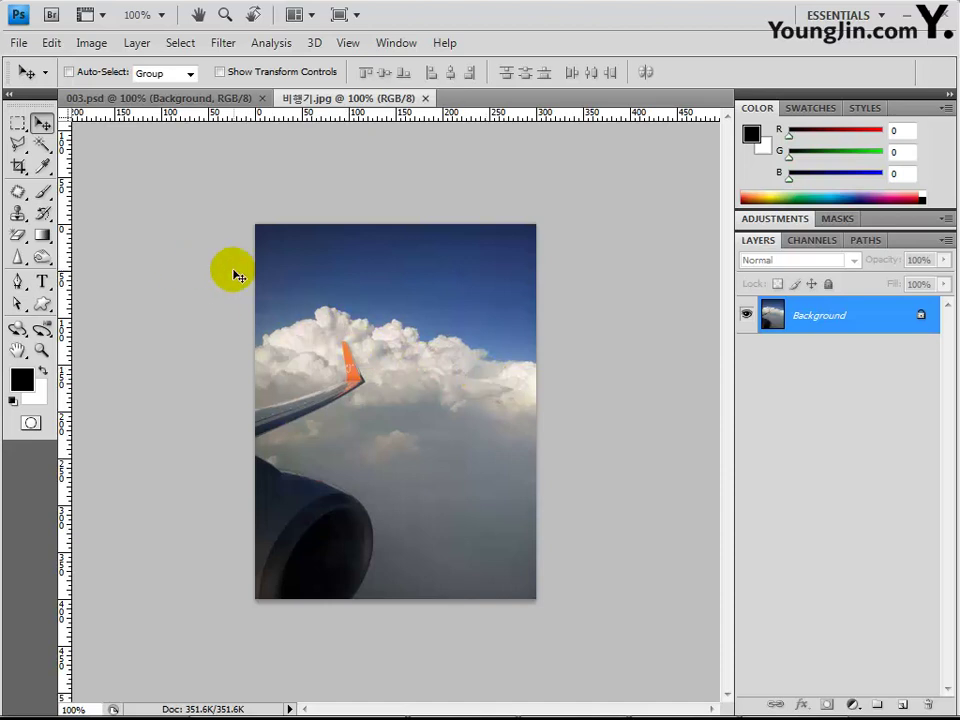
Choose the Clone Stamp tool for the airplane photo and set its soft brush diameter to 25 px.
{"action": "left_click", "coordinate": [19, 214]}
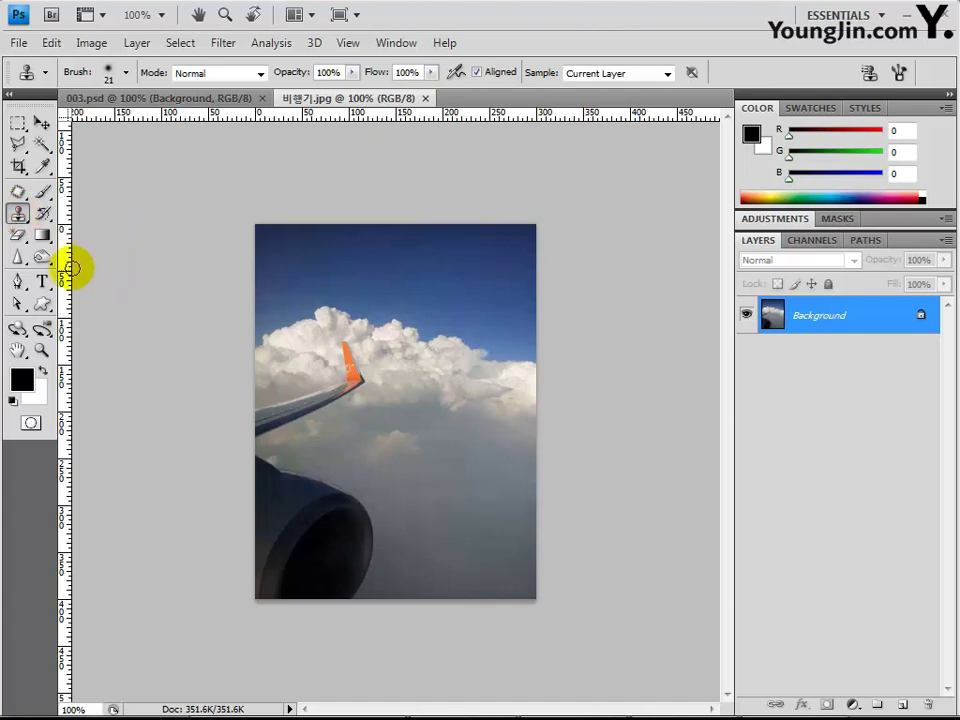
{"action": "left_click", "coordinate": [347, 369], "text": "alt"}
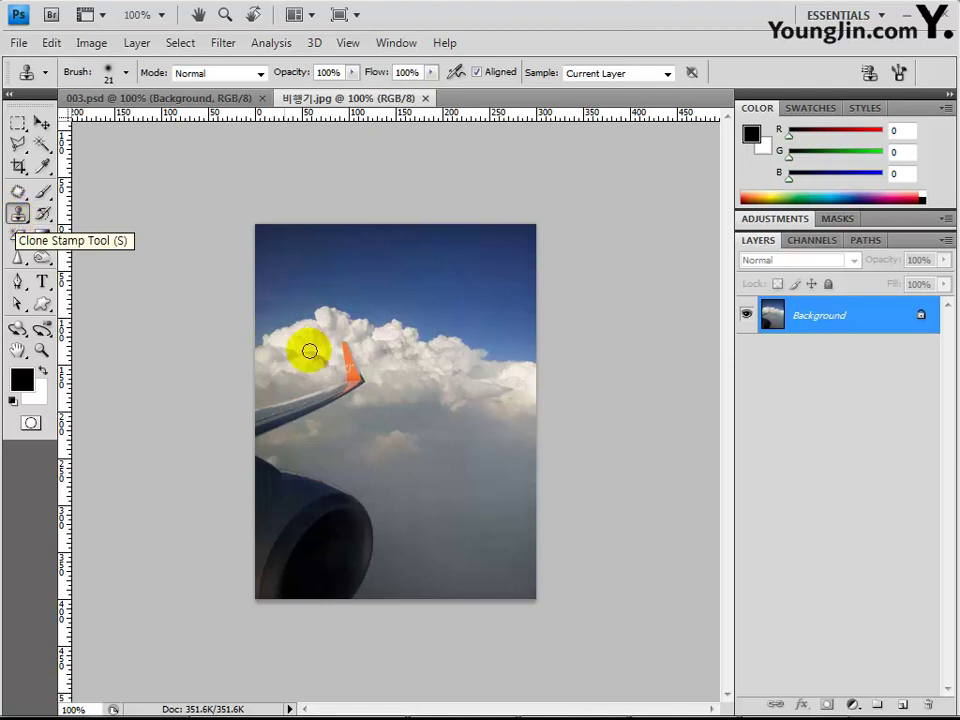
{"action": "left_click", "coordinate": [354, 381]}
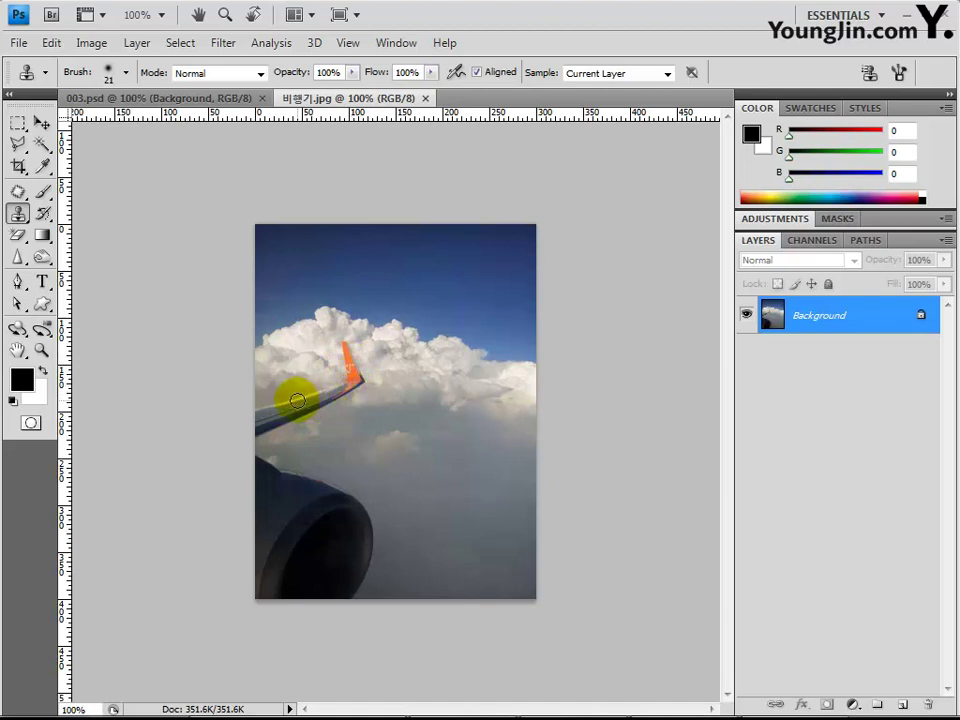
{"action": "left_click", "coordinate": [349, 375]}
{"action": "mouse_move", "coordinate": [352, 376]}
{"action": "left_mouse_down"}
{"action": "mouse_move", "coordinate": [349, 347]}
{"action": "mouse_move", "coordinate": [351, 378]}
{"action": "left_mouse_up"}
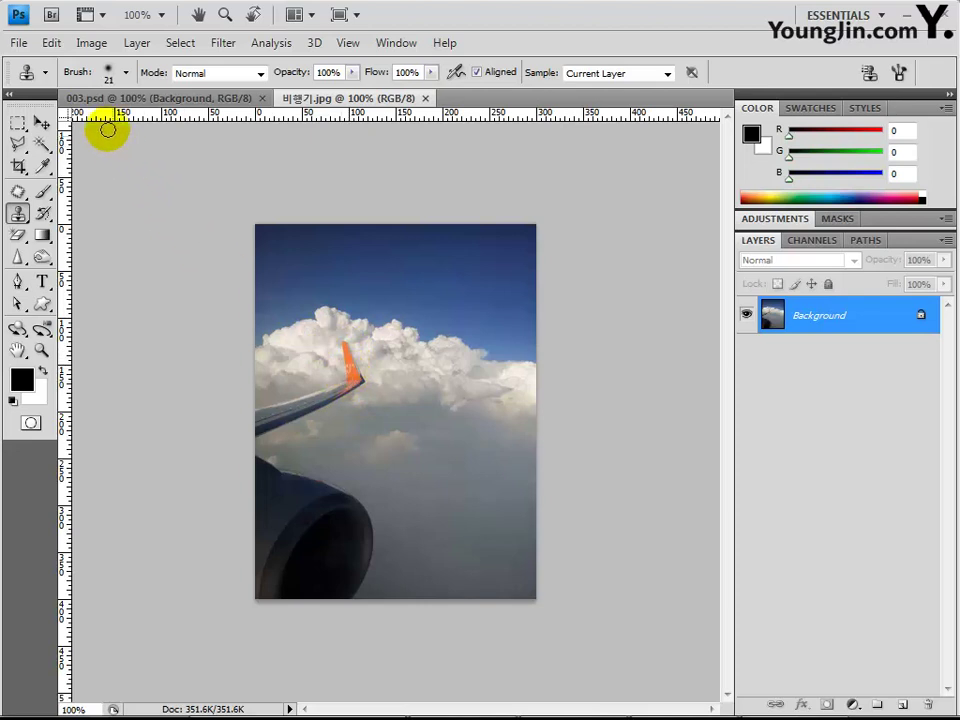
{"action": "left_click", "coordinate": [108, 78]}
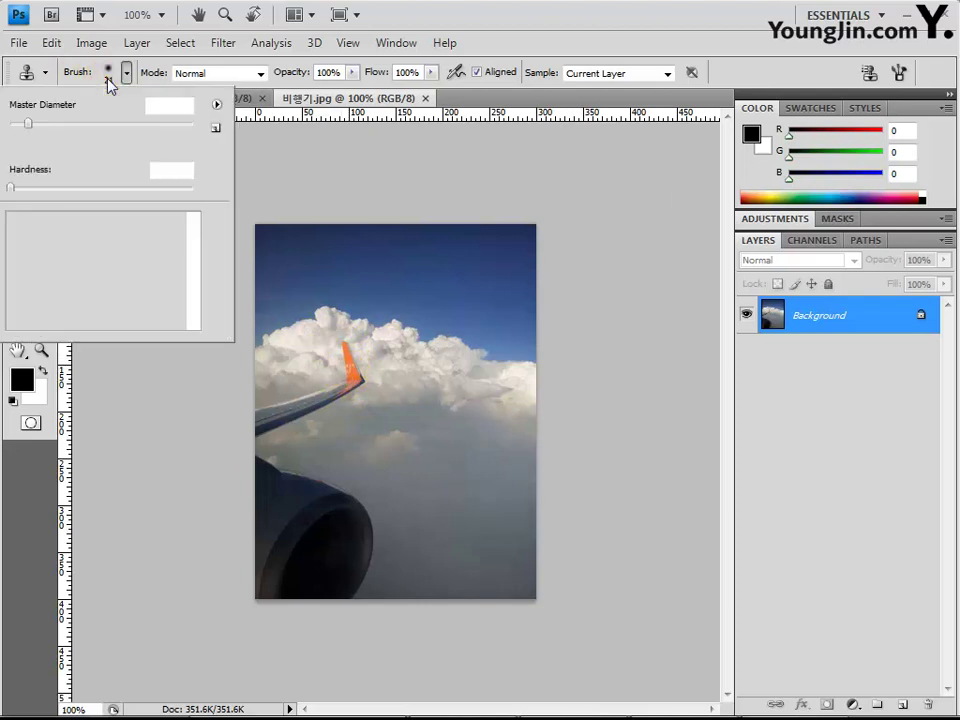
{"action": "double_click", "coordinate": [155, 106]}
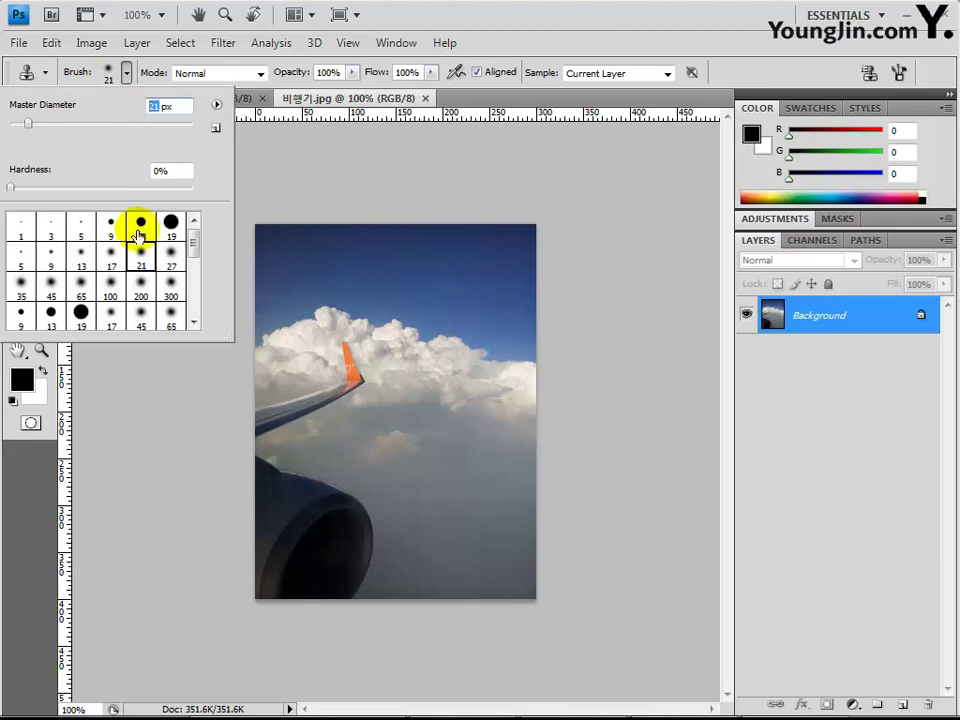
{"action": "type", "text": "25"}
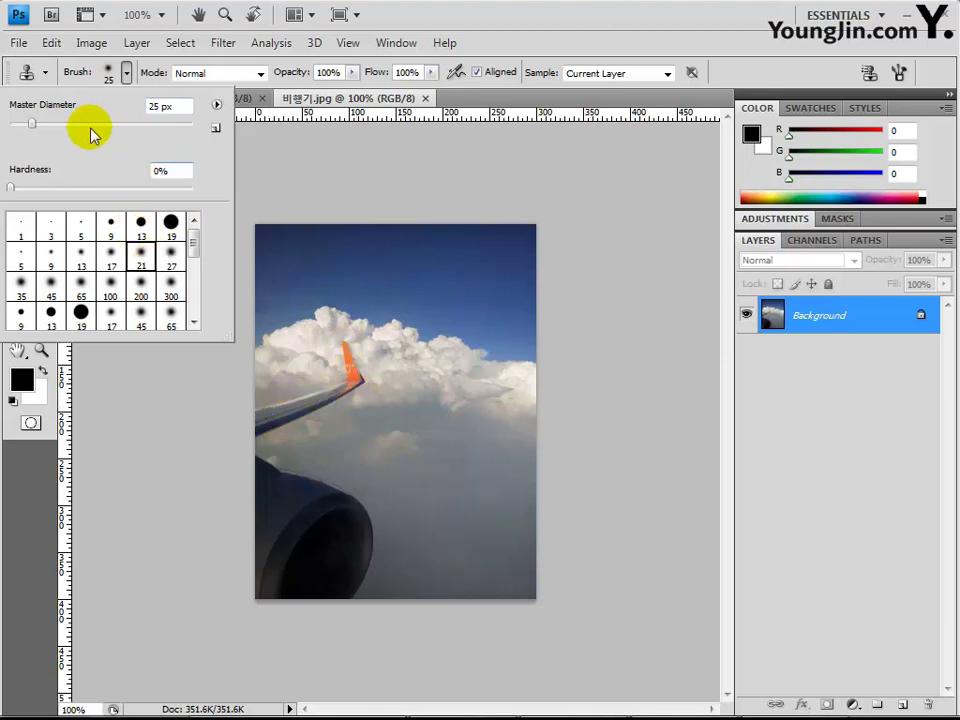
{"action": "left_click", "coordinate": [100, 76]}
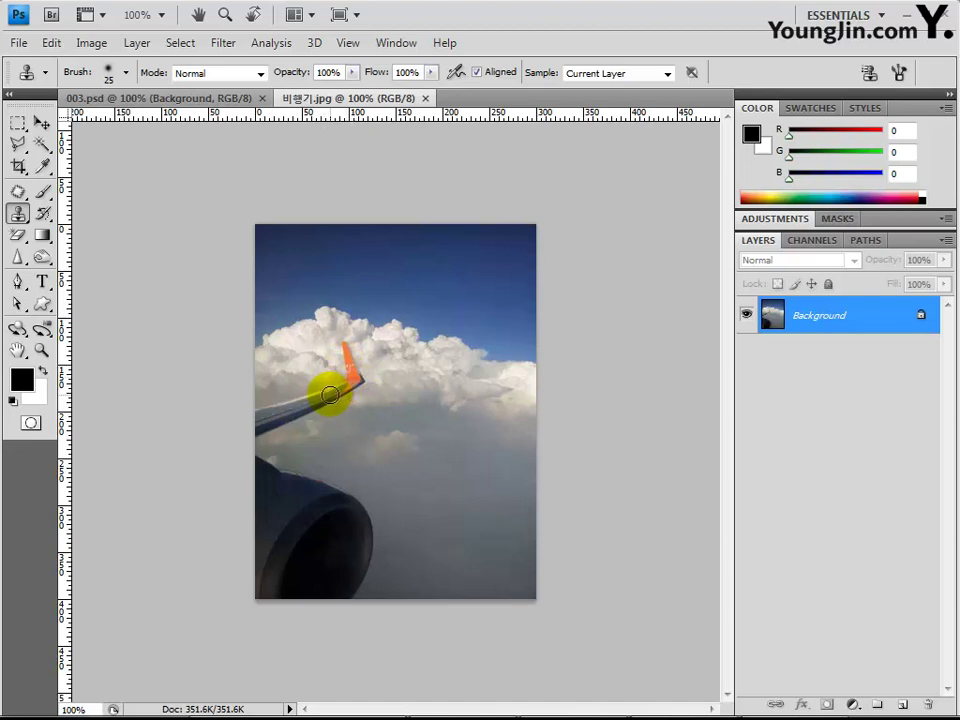
Sample the airplane wing with the Clone Stamp and paint a copy of it over the clouds, up and to the left of the original.
{"action": "left_click", "coordinate": [330, 395], "text": "alt"}
{"action": "left_click", "coordinate": [330, 393], "text": "alt"}
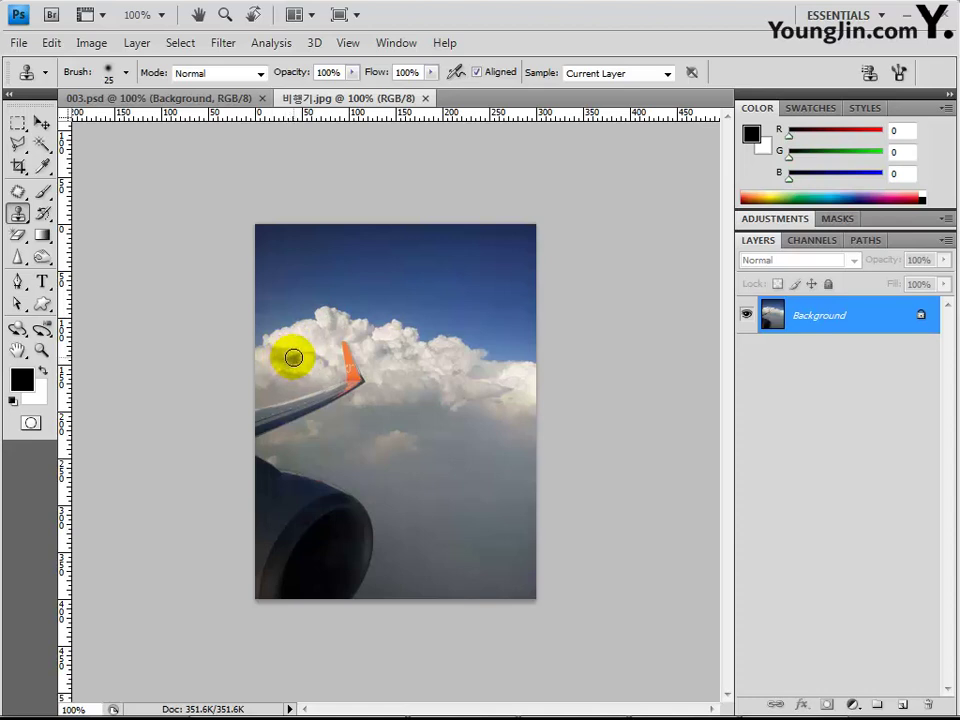
{"action": "mouse_move", "coordinate": [295, 356]}
{"action": "left_mouse_down"}
{"action": "mouse_move", "coordinate": [310, 309]}
{"action": "mouse_move", "coordinate": [309, 366]}
{"action": "mouse_move", "coordinate": [298, 369]}
{"action": "mouse_move", "coordinate": [299, 356]}
{"action": "mouse_move", "coordinate": [233, 383]}
{"action": "left_mouse_up"}
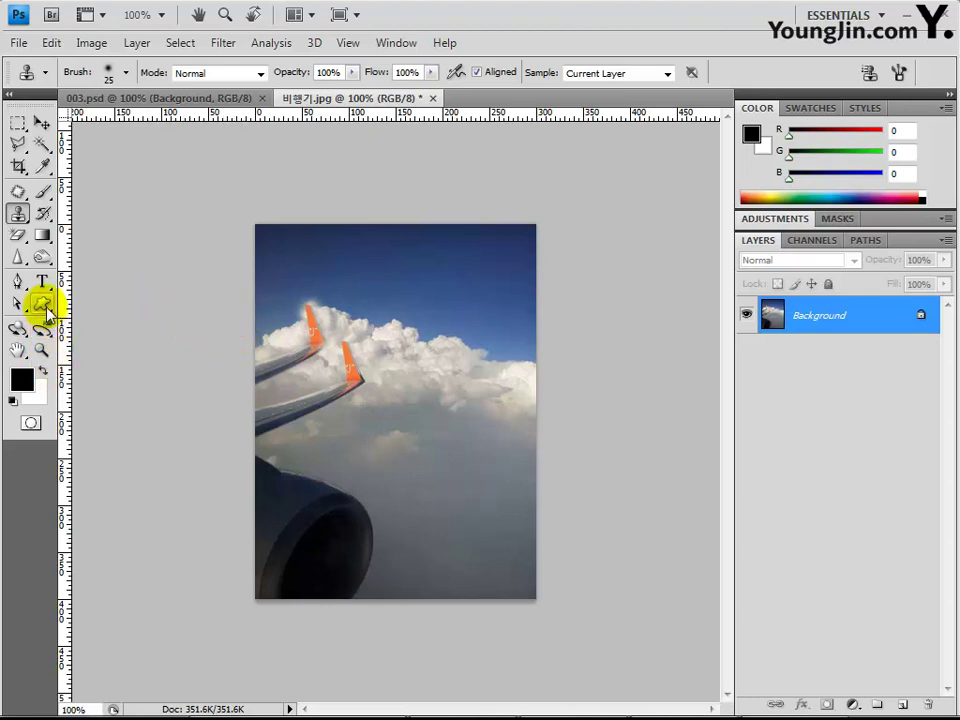
With the Custom Shape tool, reset the shape library to its default shapes and shrink the shape picker.
{"action": "left_click_drag", "start_coordinate": [44, 310], "coordinate": [158, 398]}
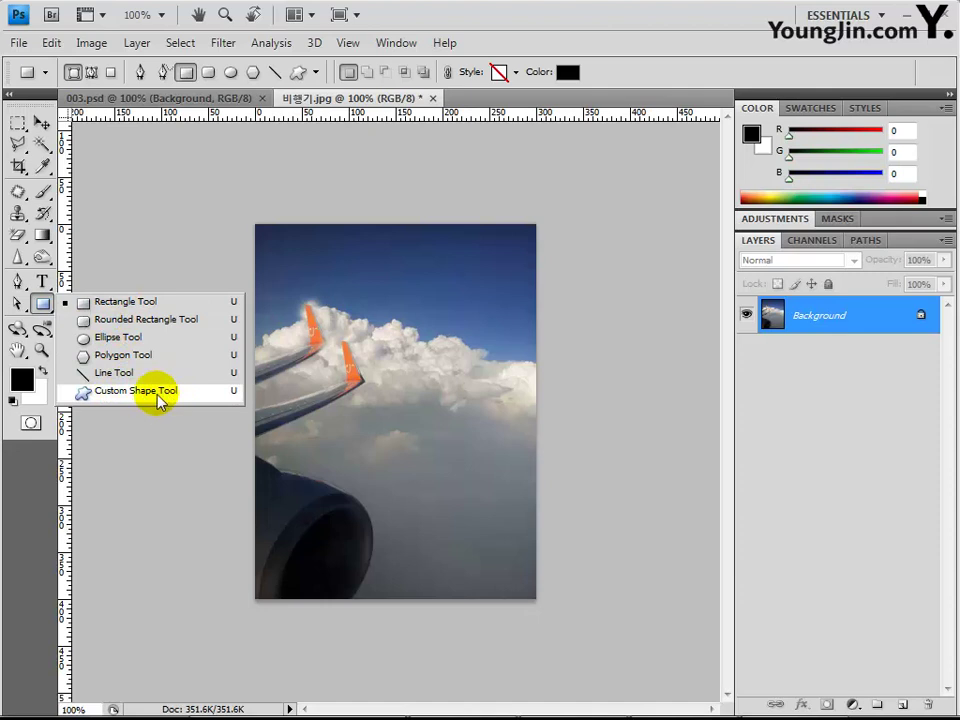
{"action": "left_click", "coordinate": [136, 391]}
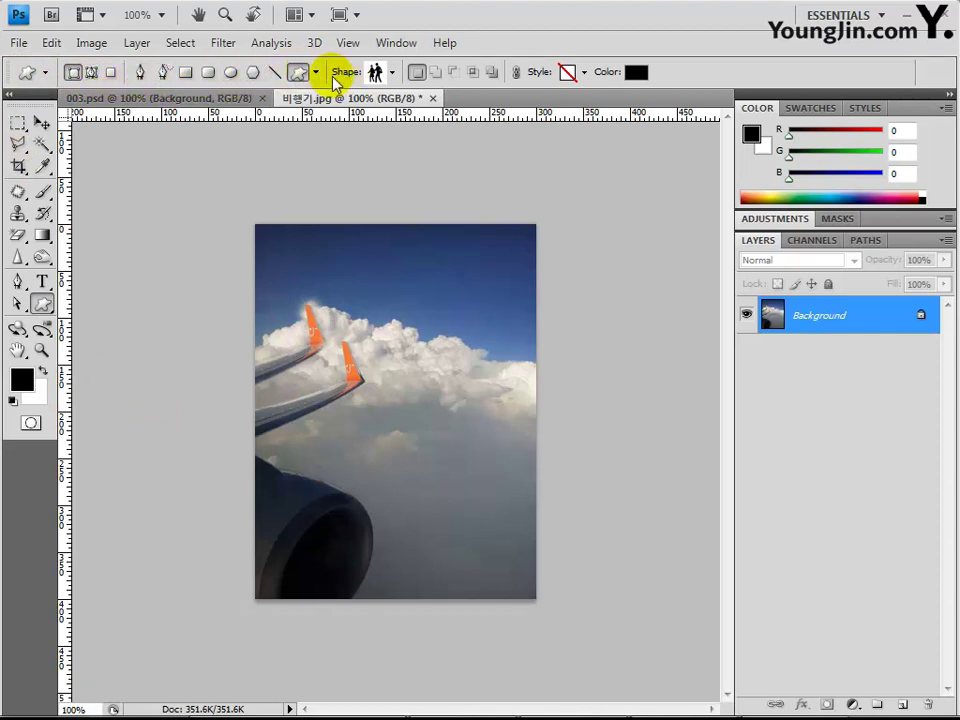
{"action": "left_click", "coordinate": [376, 73]}
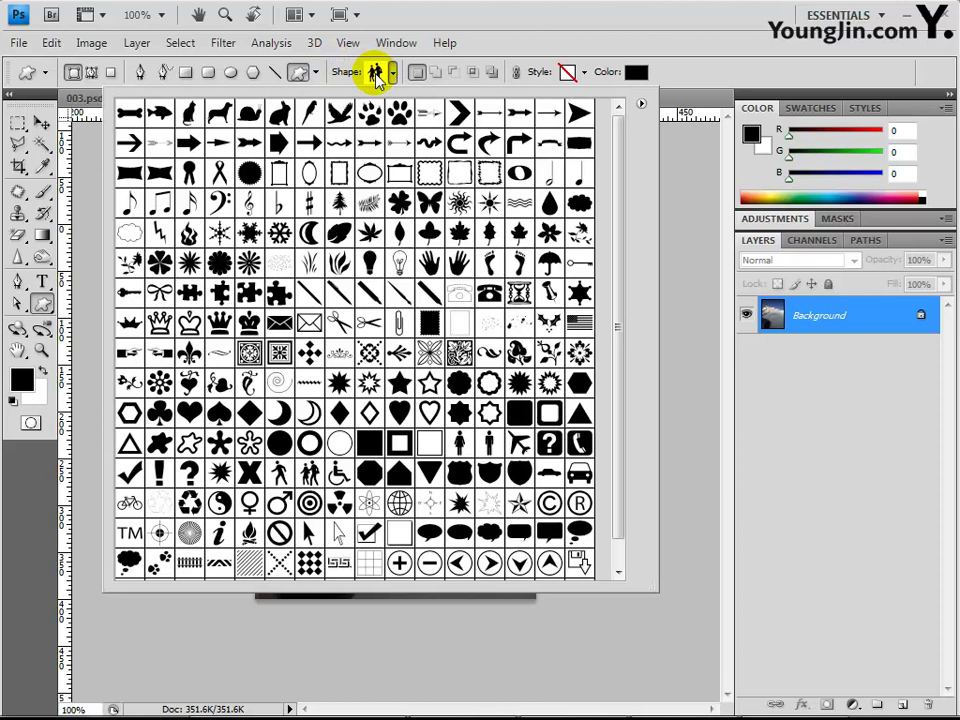
{"action": "left_click", "coordinate": [641, 106]}
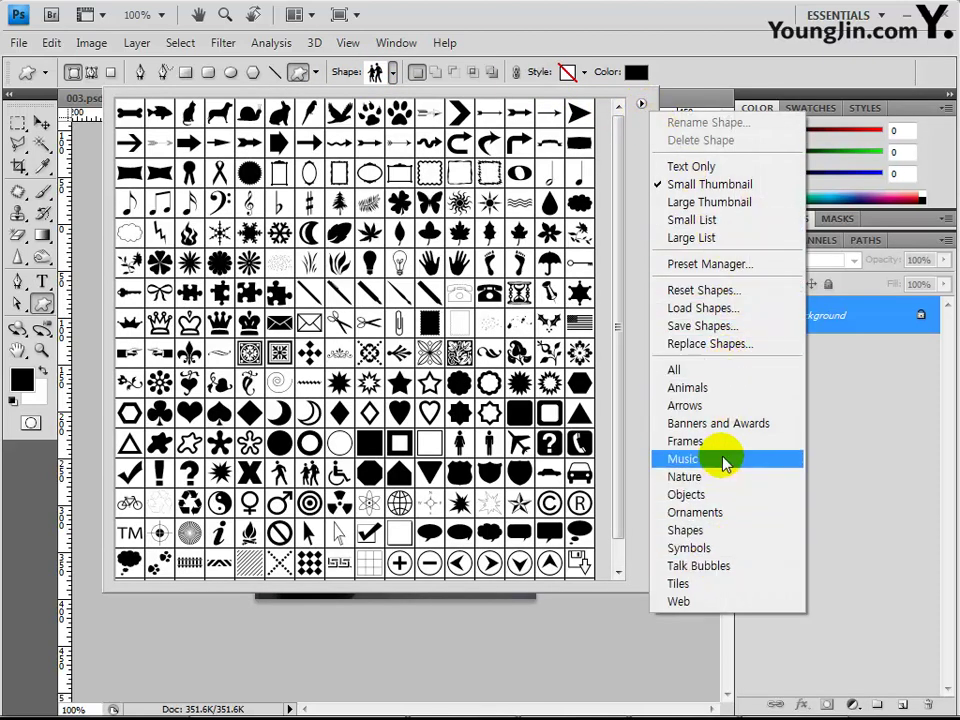
{"action": "left_click", "coordinate": [720, 291]}
{"action": "left_click", "coordinate": [366, 247]}
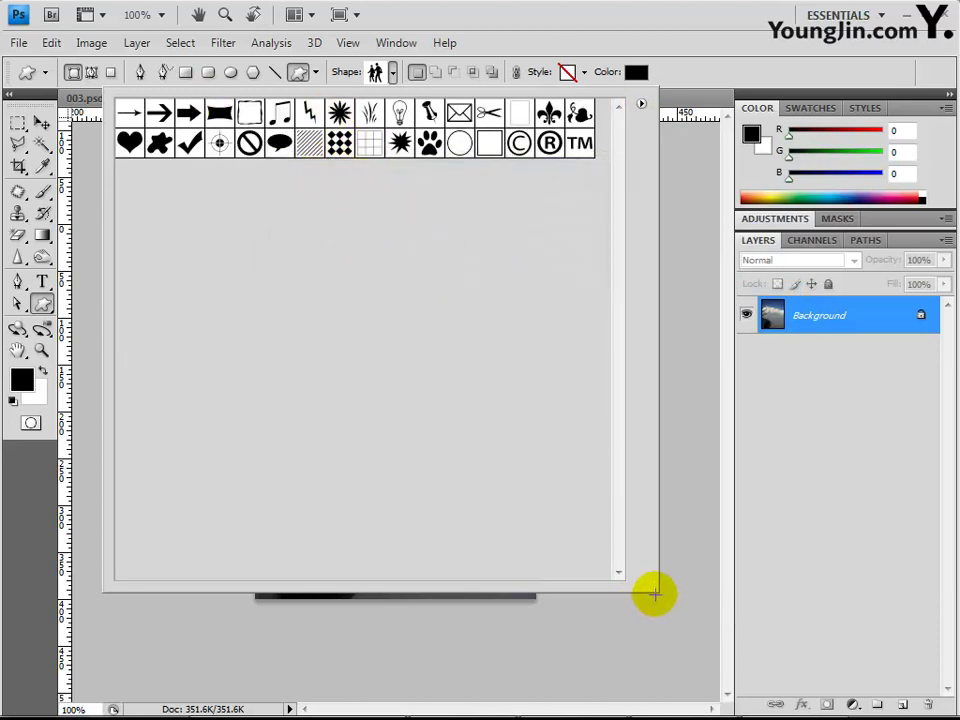
{"action": "left_click_drag", "start_coordinate": [654, 588], "coordinate": [364, 247]}
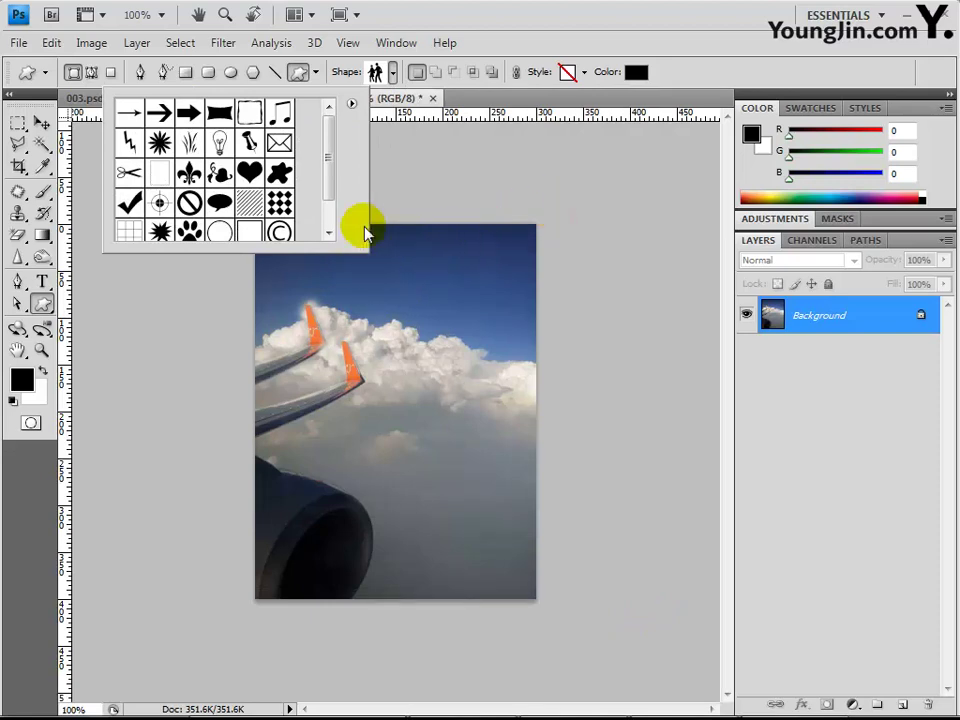
Replace the current custom shapes in the picker with the All shape set.
{"action": "left_click", "coordinate": [351, 104]}
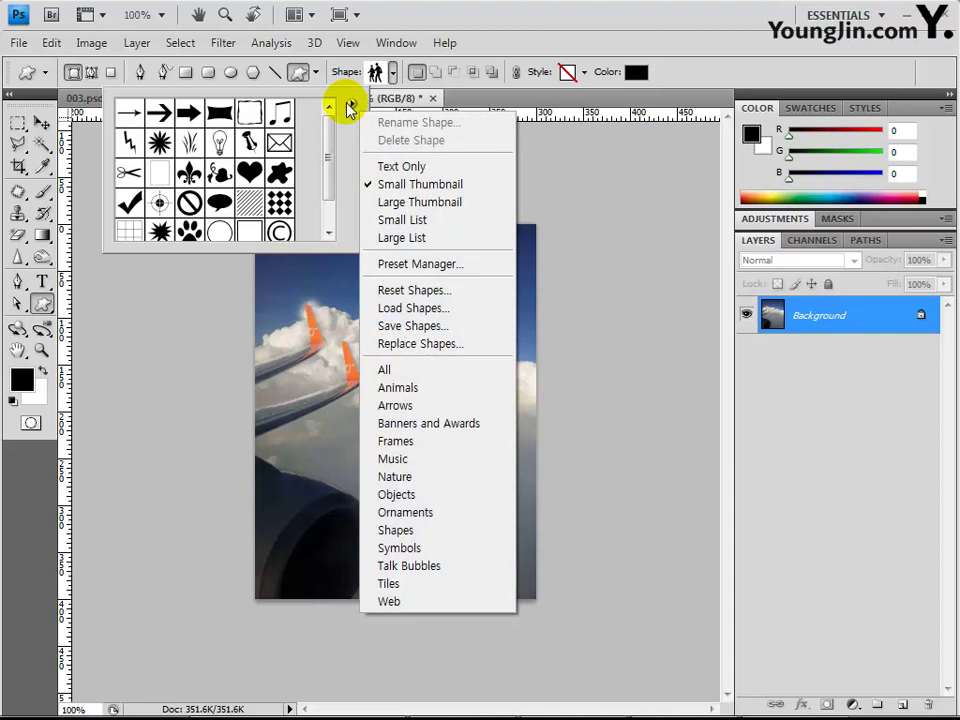
{"action": "left_click", "coordinate": [388, 372]}
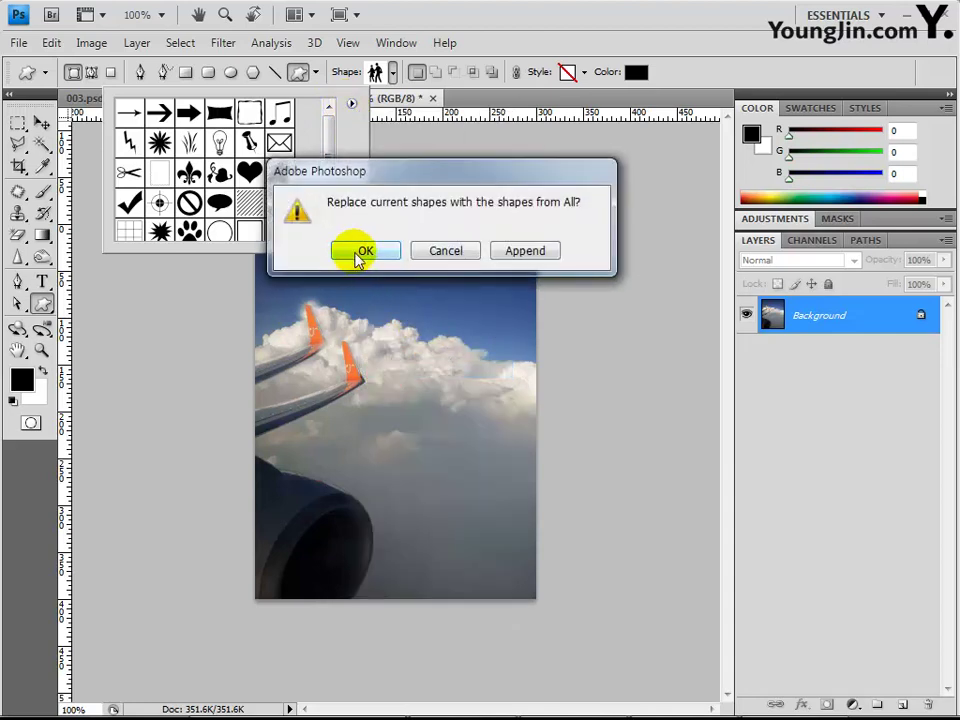
{"action": "left_click", "coordinate": [357, 255]}
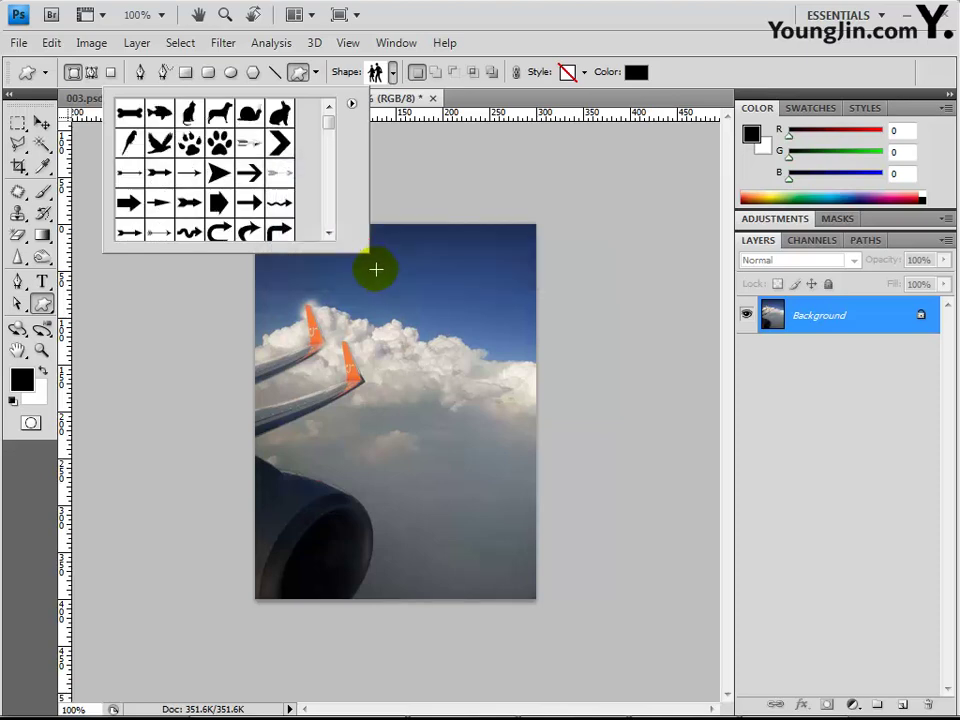
Enlarge the custom shape picker to show the whole shape set and choose the Sun 1 shape.
{"action": "left_click_drag", "start_coordinate": [366, 251], "coordinate": [671, 594]}
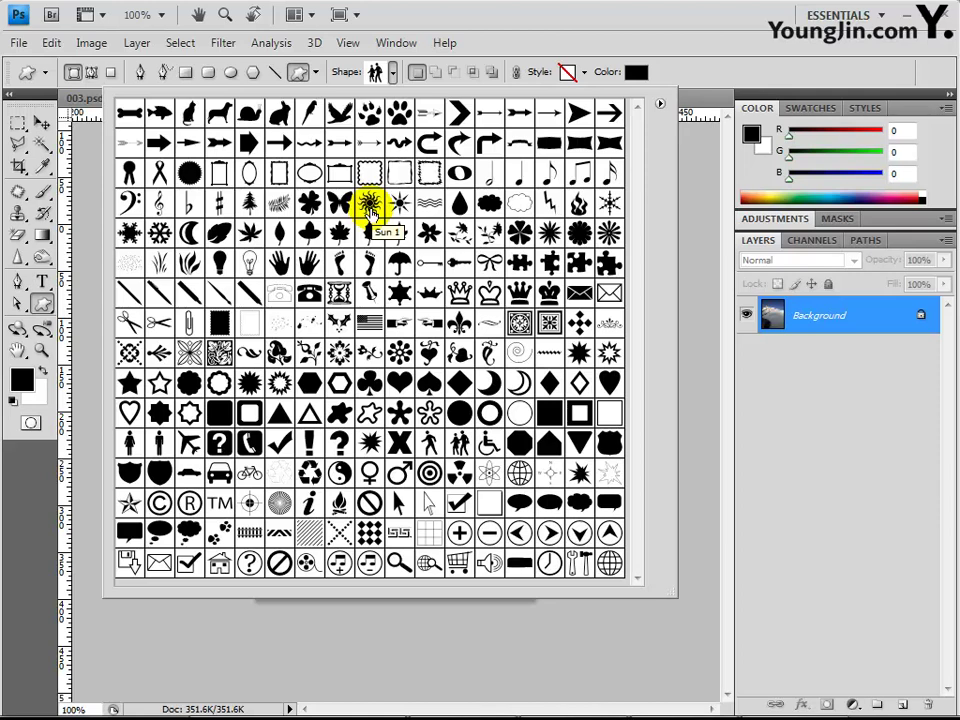
{"action": "left_click", "coordinate": [370, 207]}
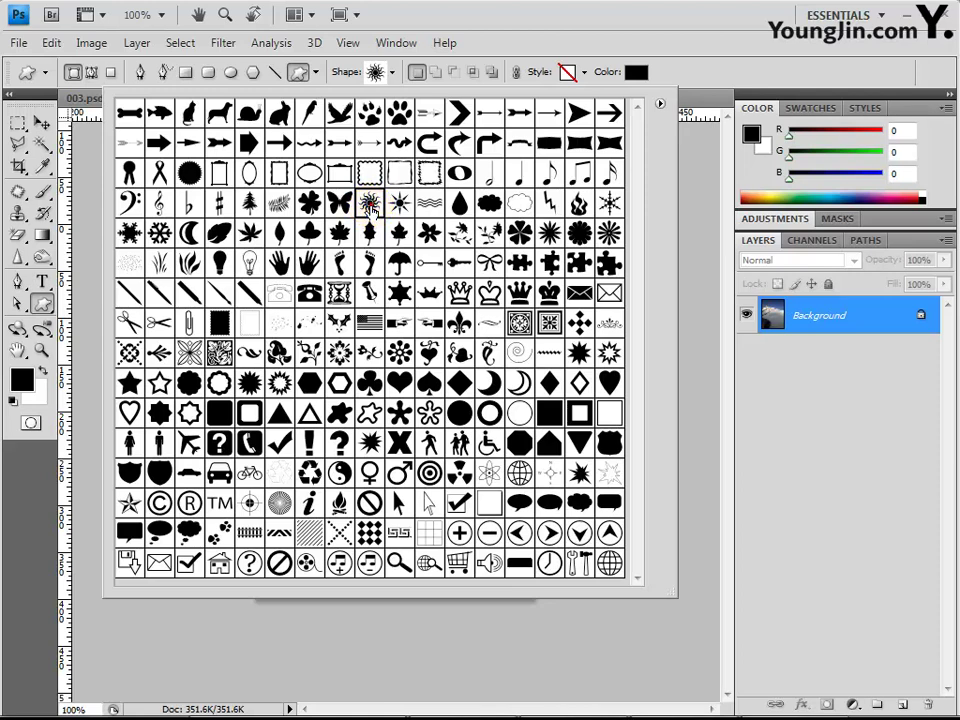
{"action": "double_click", "coordinate": [370, 207]}
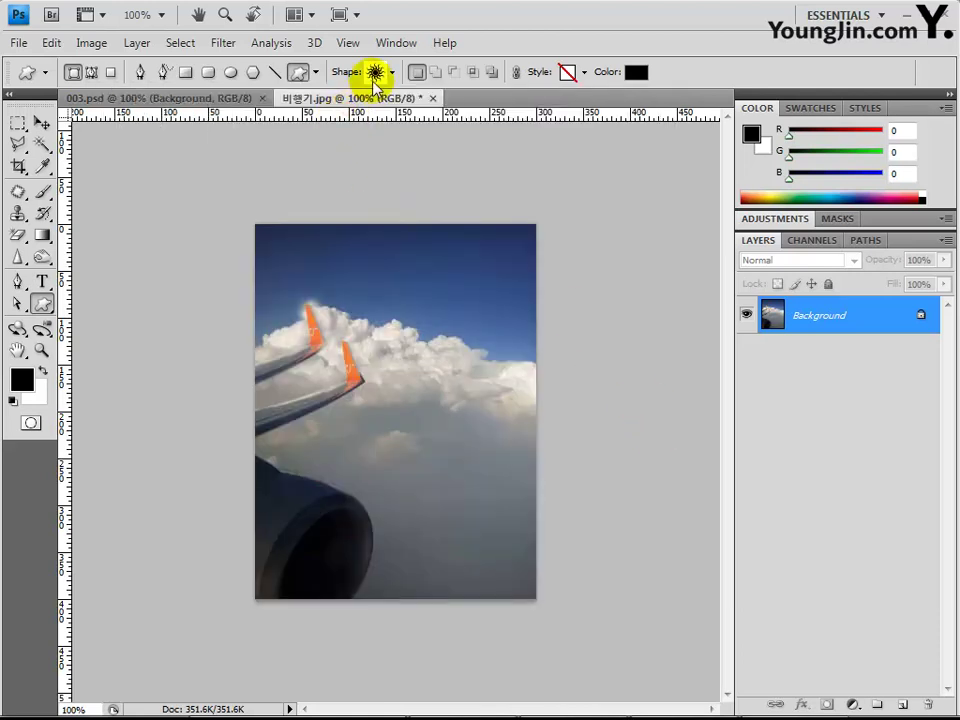
Set the shape fill color to yellow, hex ffea00.
{"action": "left_click", "coordinate": [631, 76]}
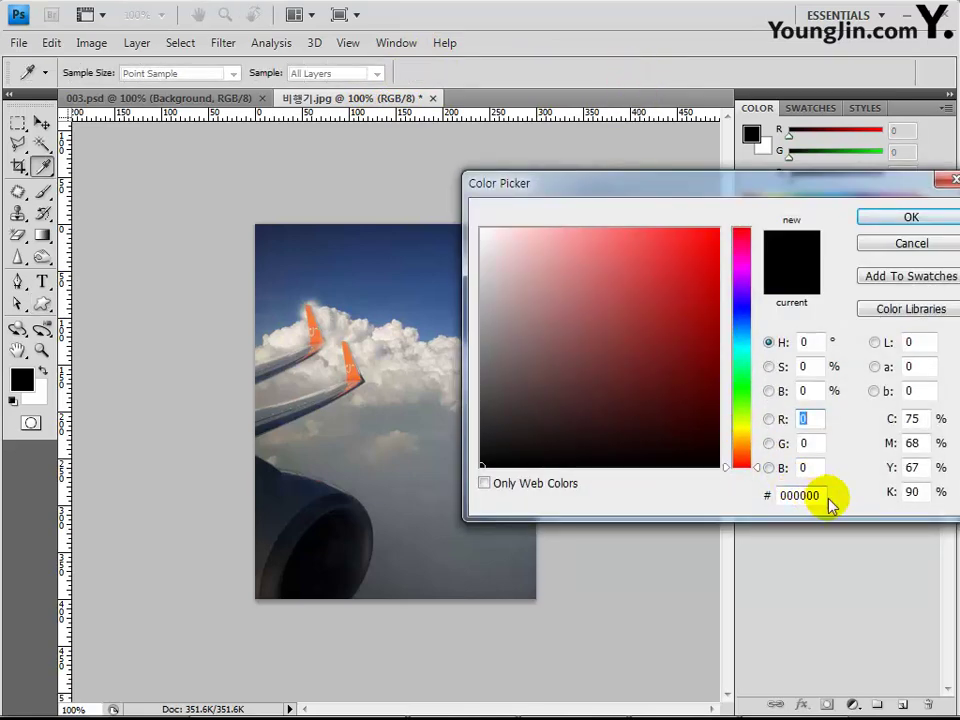
{"action": "left_click", "coordinate": [822, 496]}
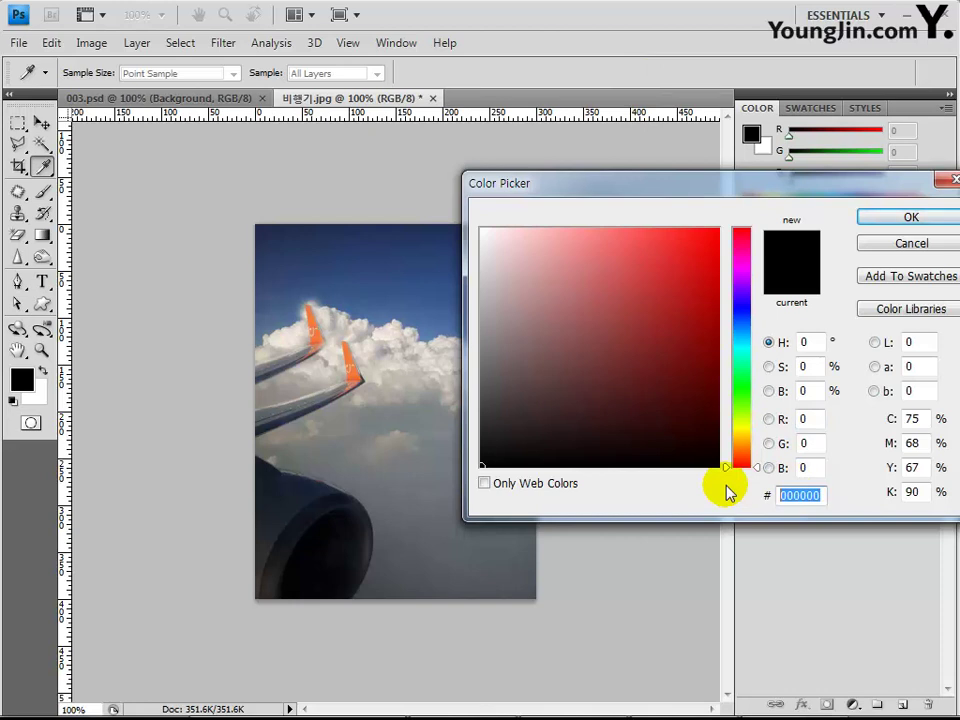
{"action": "type", "text": "ff"}
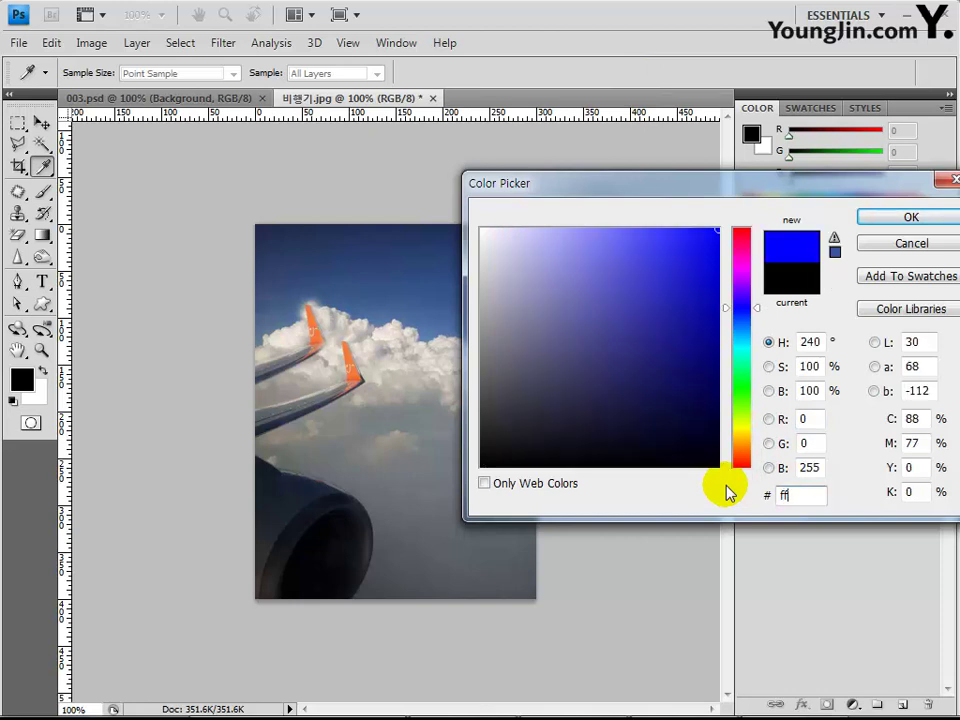
{"action": "type", "text": "ea"}
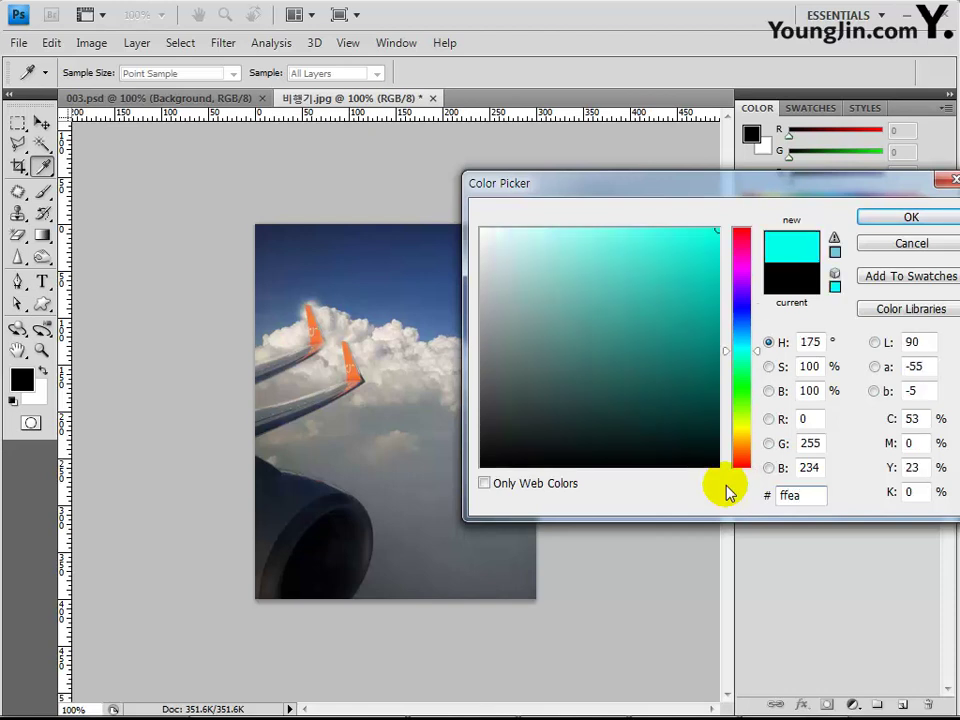
{"action": "type", "text": "00"}
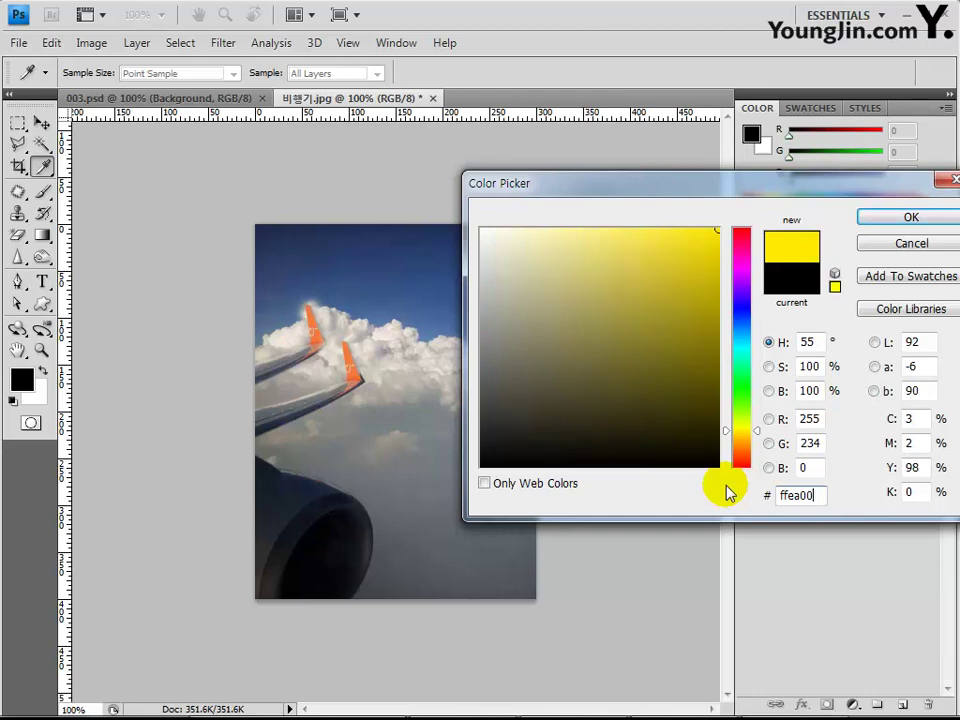
{"action": "key", "text": "Return"}
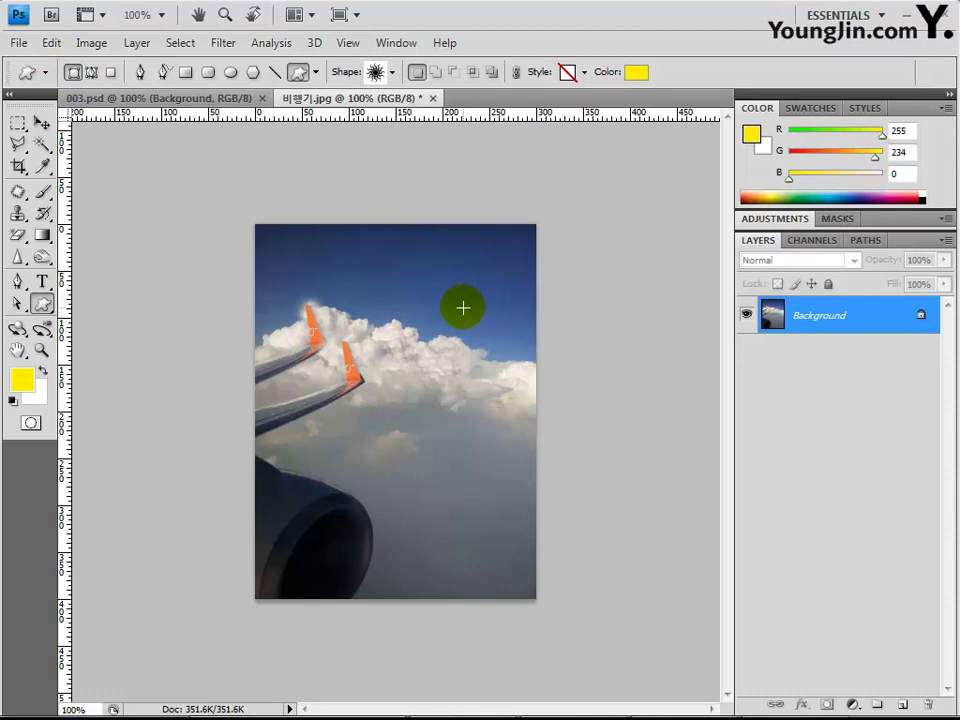
Draw the sun about 90 px wide in the blue sky at the photo's upper right and shift it slightly upward.
{"action": "left_click_drag", "start_coordinate": [471, 302], "coordinate": [425, 259]}
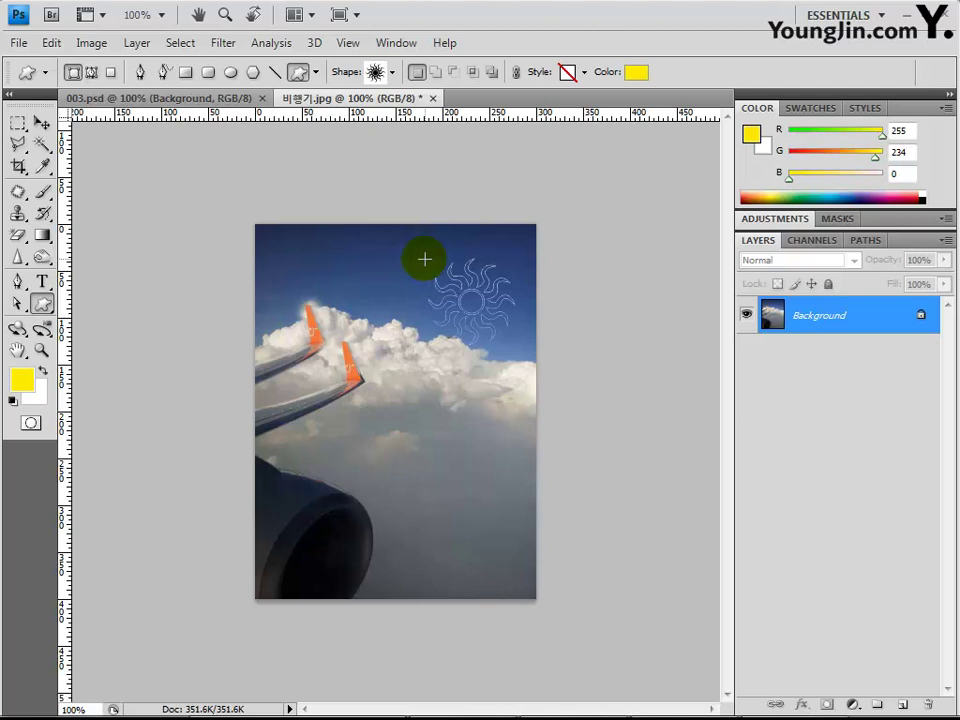
{"action": "left_click_drag", "start_coordinate": [424, 259], "coordinate": [425, 259]}
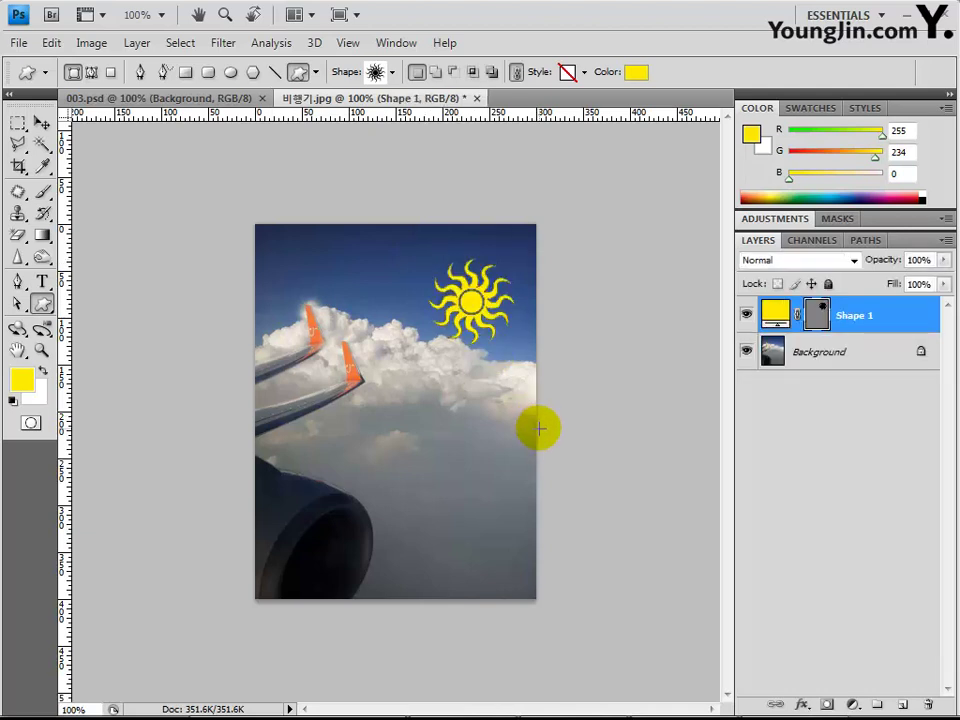
{"action": "left_click", "coordinate": [40, 122]}
{"action": "left_click_drag", "start_coordinate": [473, 319], "coordinate": [473, 309]}
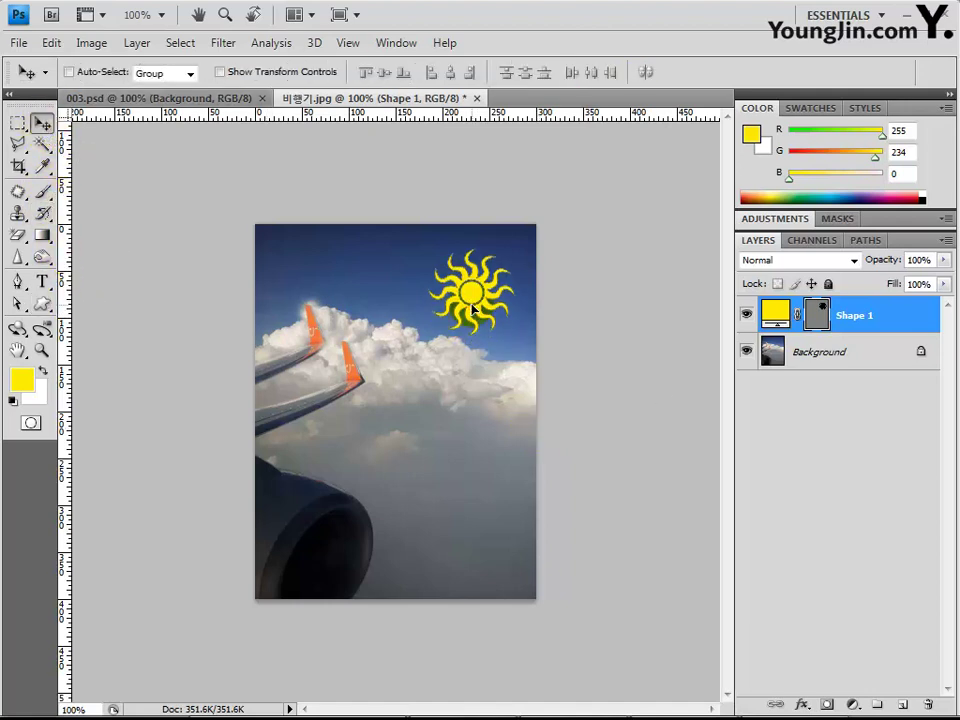
{"action": "left_click", "coordinate": [641, 546]}
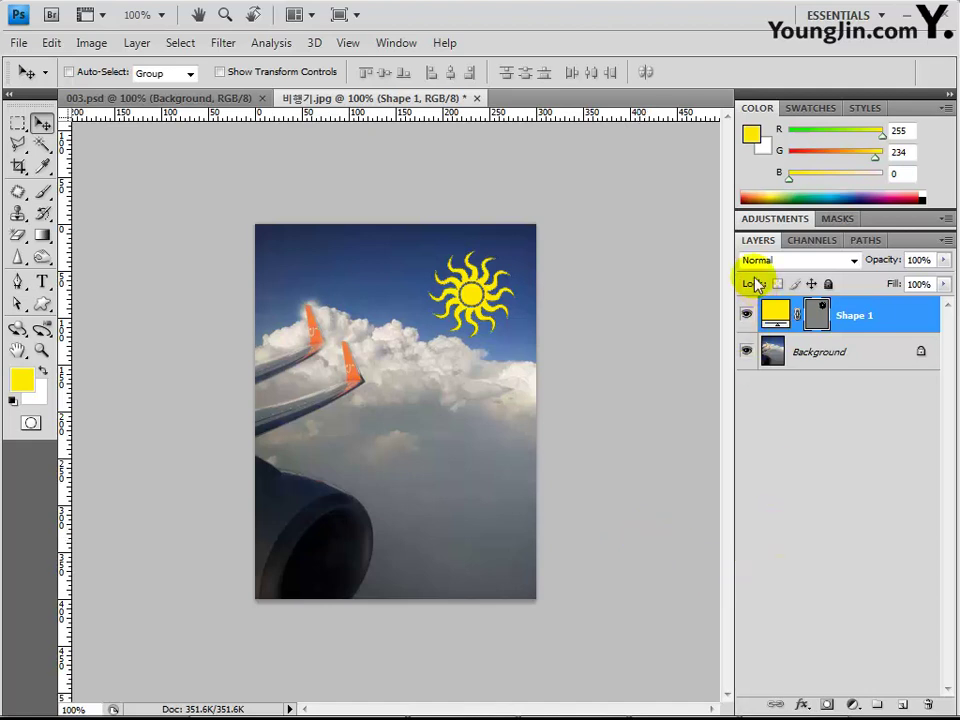
Add a Stroke effect to the sun shape layer, with size 2 px and white color ffffff.
{"action": "left_click", "coordinate": [801, 706]}
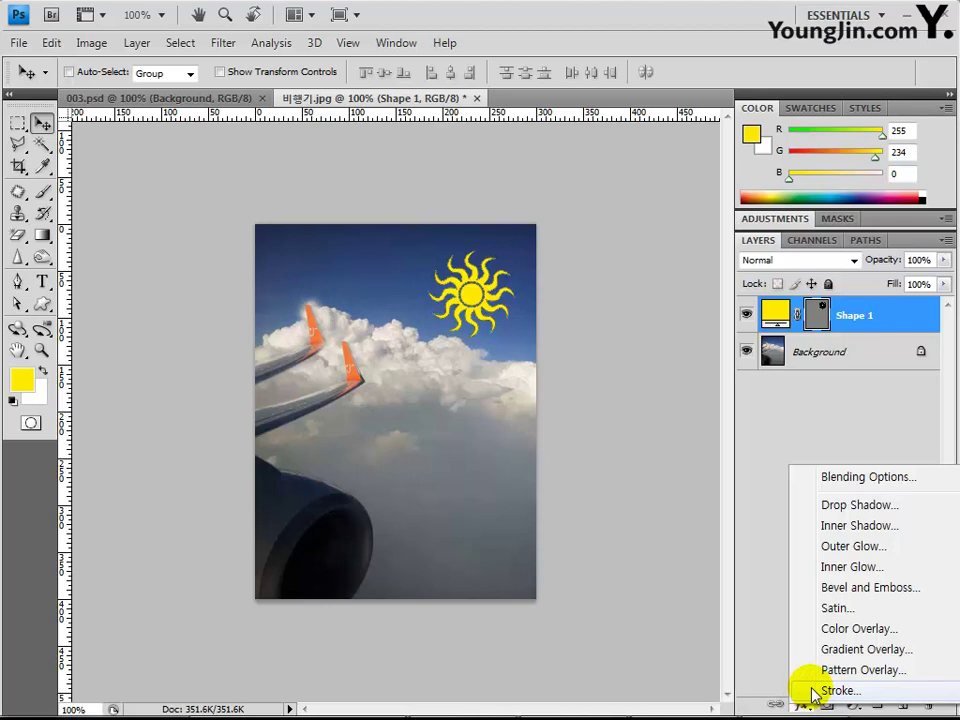
{"action": "left_click", "coordinate": [836, 690]}
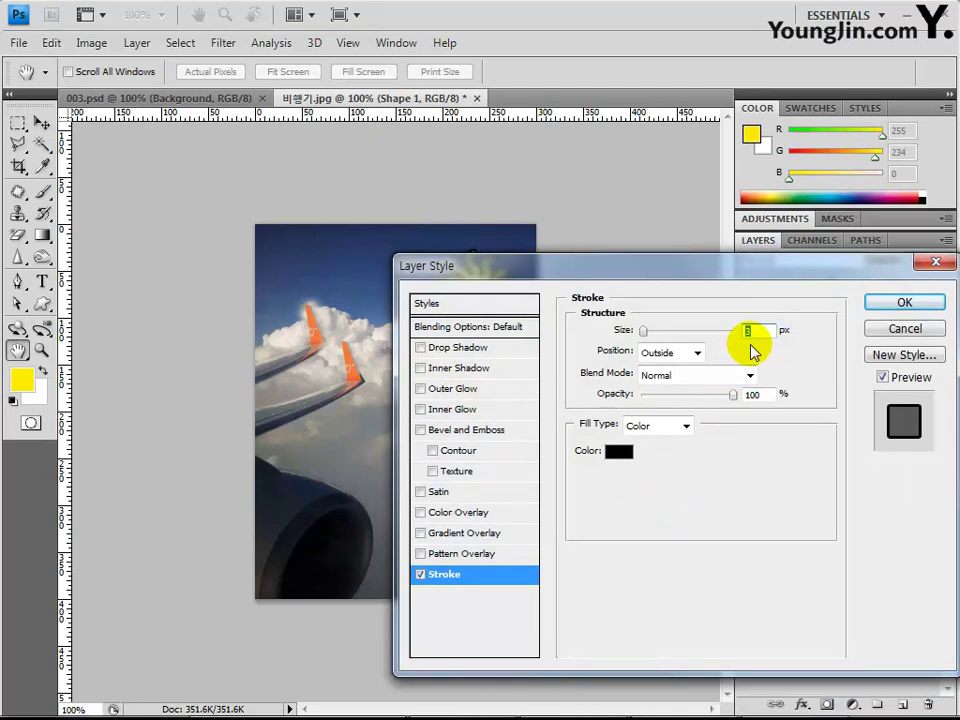
{"action": "type", "text": "2"}
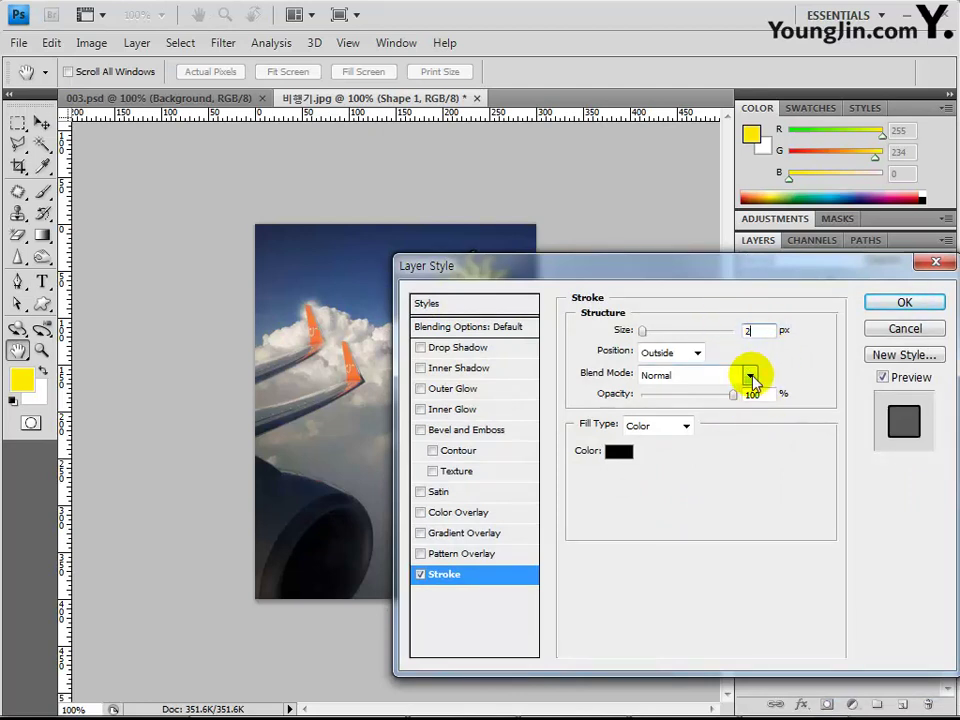
{"action": "left_click", "coordinate": [618, 452]}
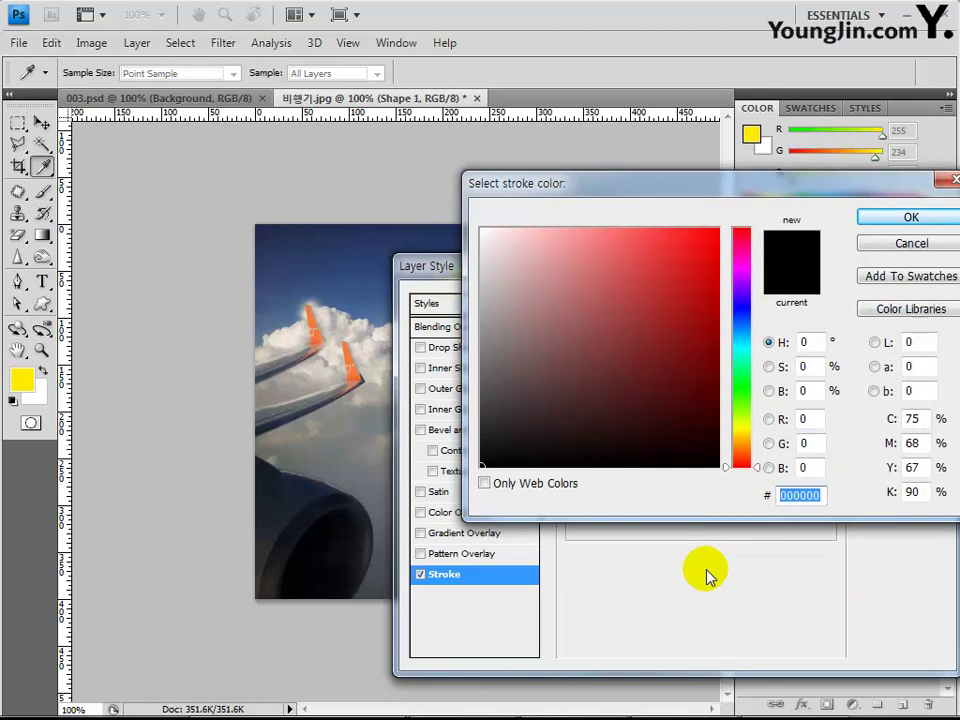
{"action": "type", "text": "ffffff"}
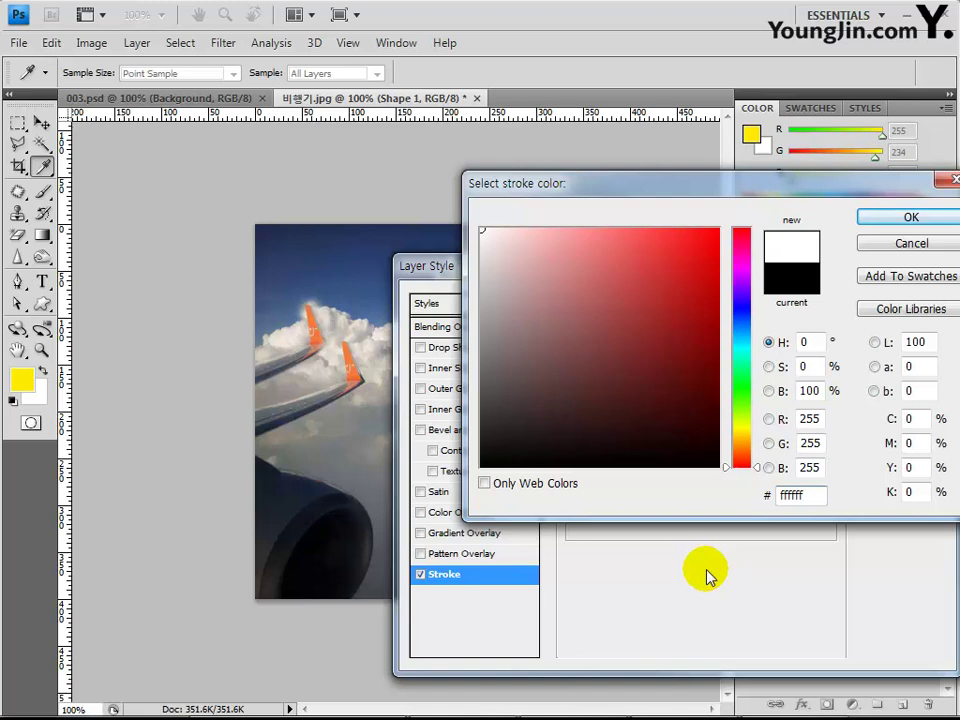
{"action": "key", "text": "Return"}
{"action": "left_click", "coordinate": [758, 330]}
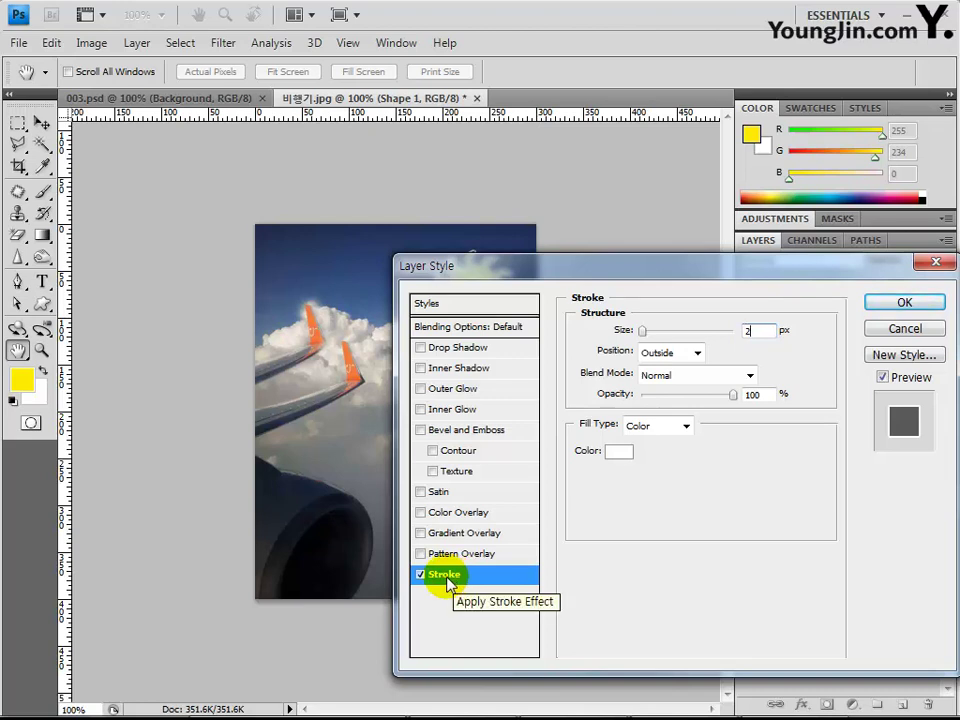
Add a Drop Shadow to the sun with its default settings and apply the layer style.
{"action": "left_click", "coordinate": [450, 348]}
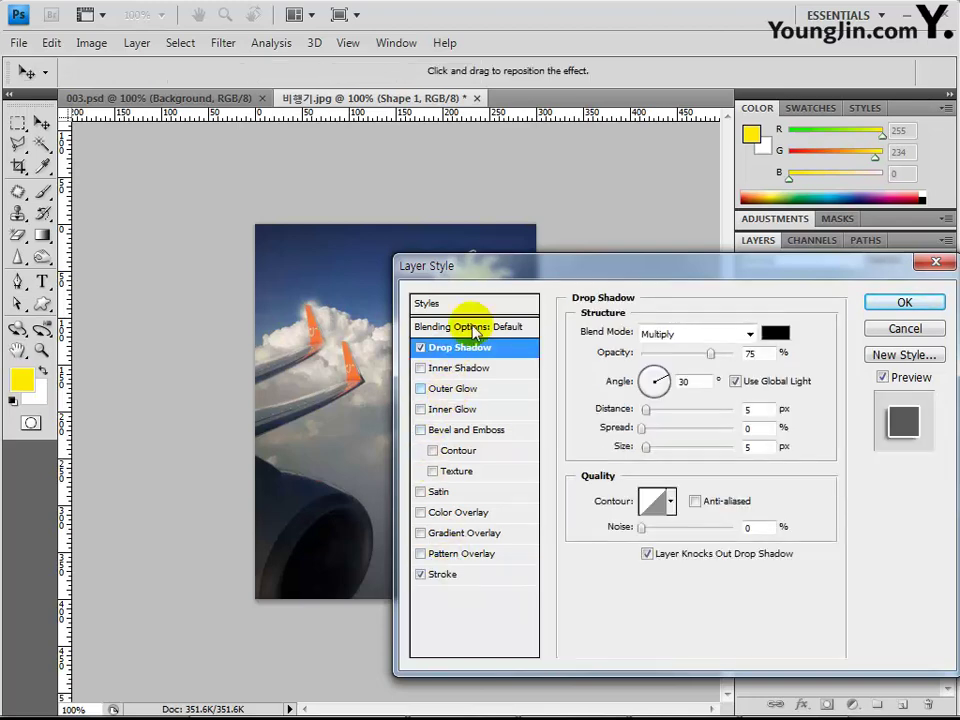
{"action": "left_click_drag", "start_coordinate": [526, 271], "coordinate": [678, 252]}
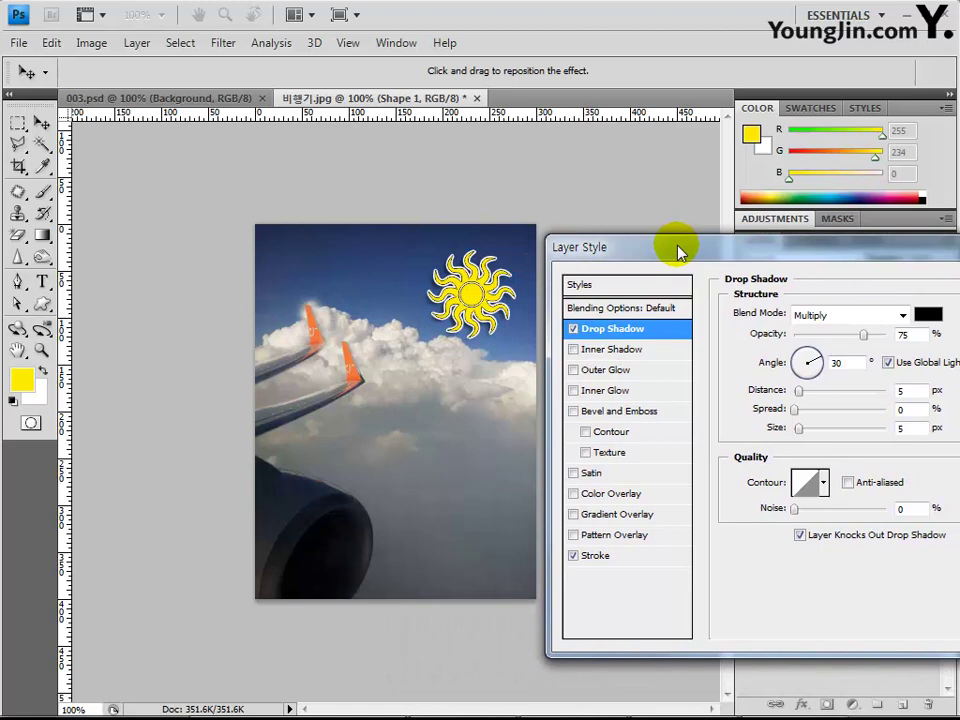
{"action": "left_click_drag", "start_coordinate": [508, 332], "coordinate": [503, 343]}
{"action": "left_click_drag", "start_coordinate": [617, 245], "coordinate": [424, 277]}
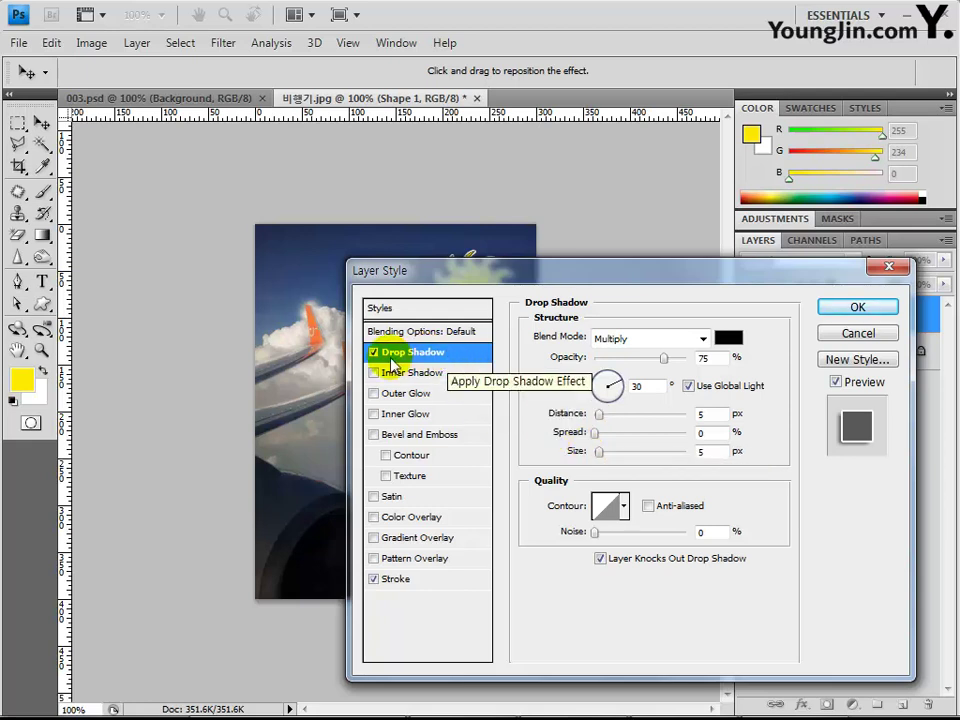
{"action": "left_click", "coordinate": [855, 309]}
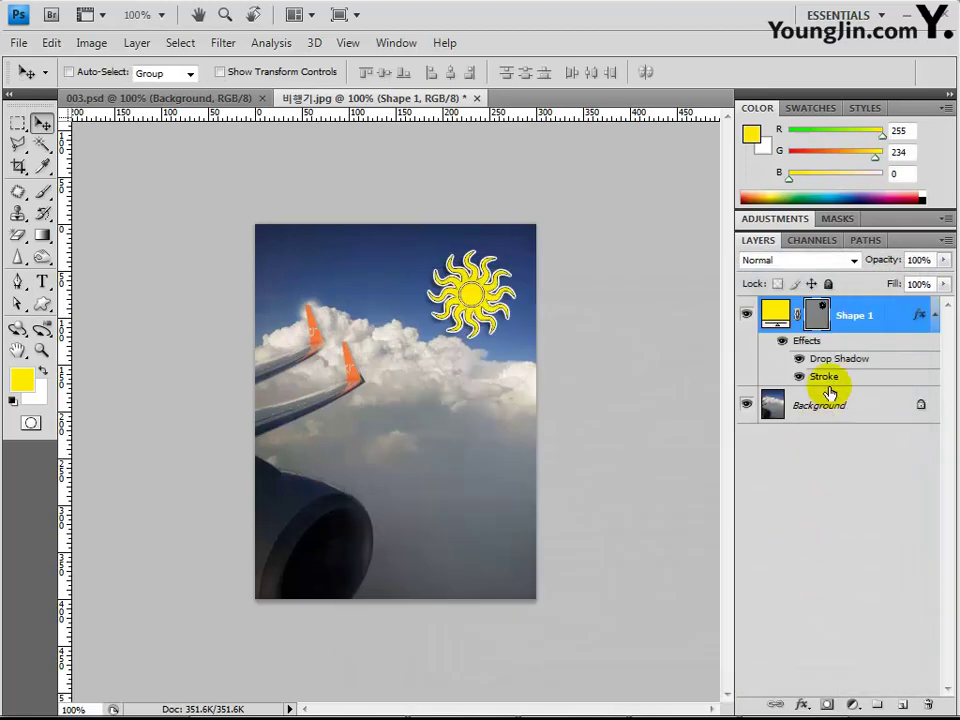
Deselect the sun shape layer so its path outline is hidden on the canvas.
{"action": "left_click", "coordinate": [855, 318]}
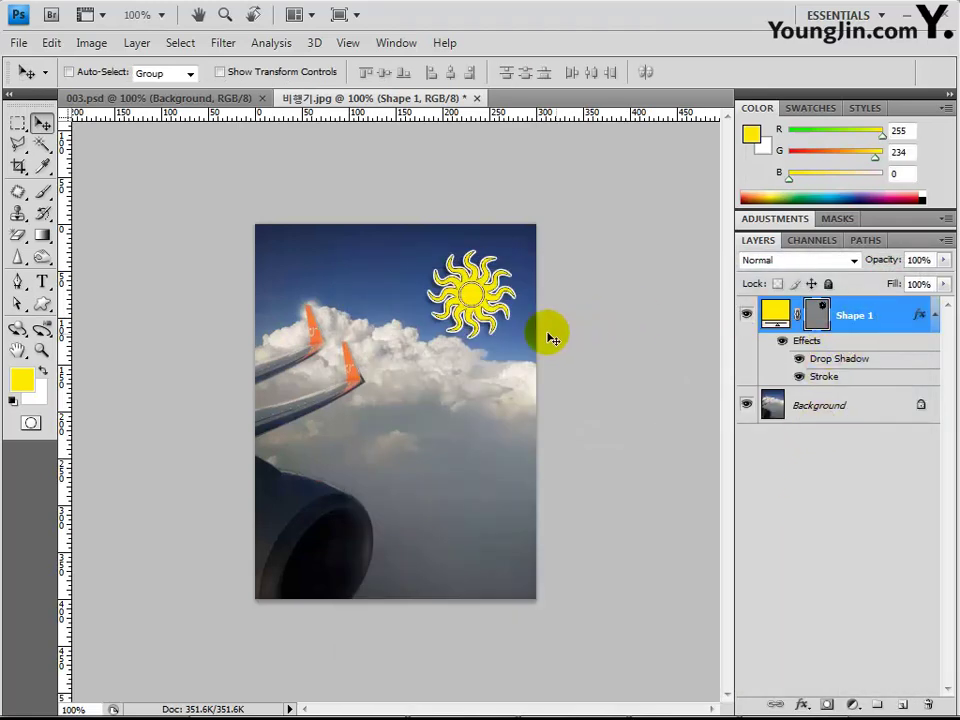
{"action": "left_click", "coordinate": [482, 328]}
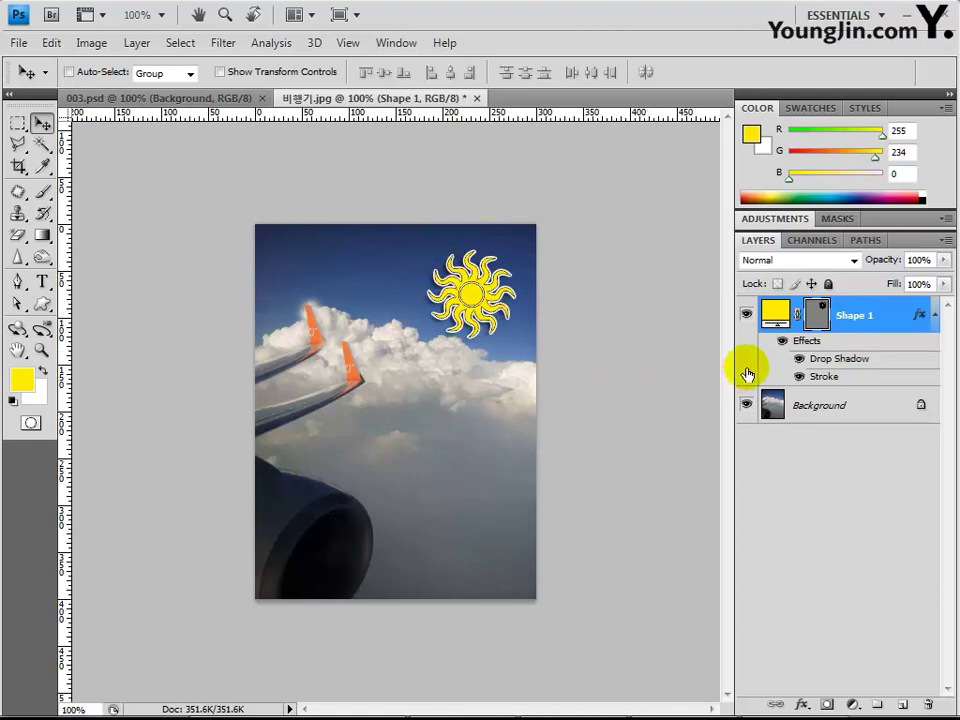
{"action": "left_click", "coordinate": [848, 317]}
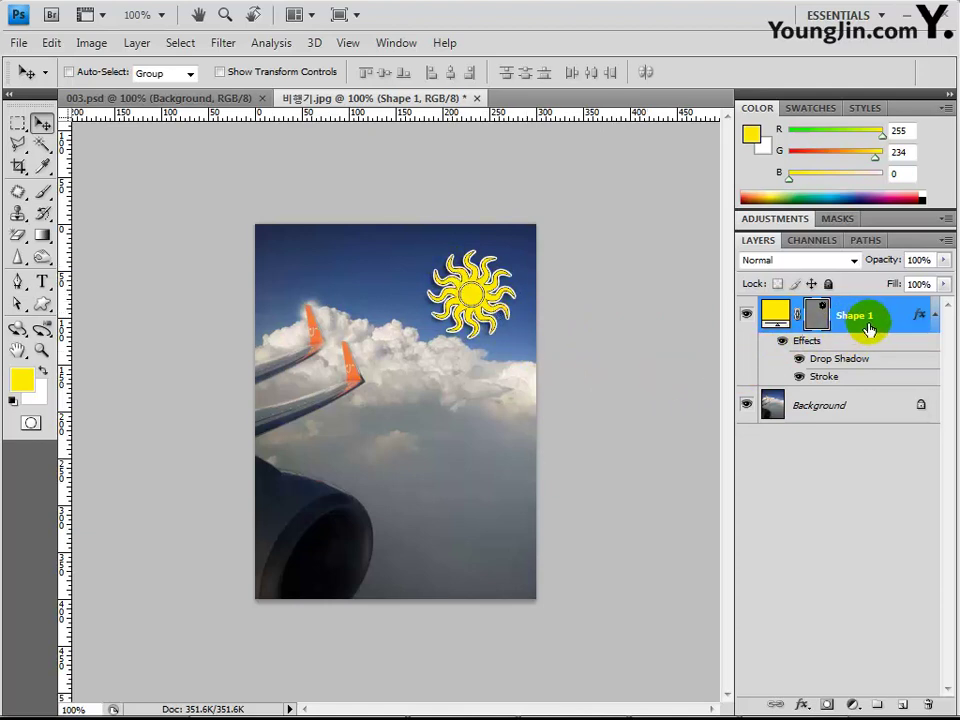
{"action": "left_click", "coordinate": [815, 480]}
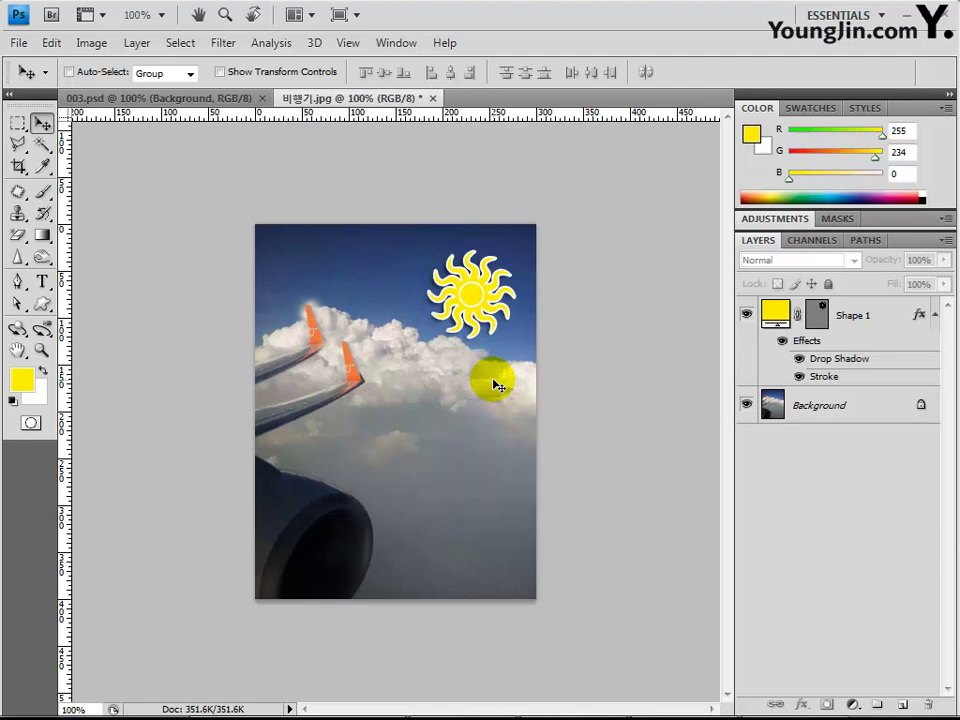
Save the airplane composition as the layered Photoshop file 003 in the chapter01 folder.
{"action": "left_click", "coordinate": [20, 43]}
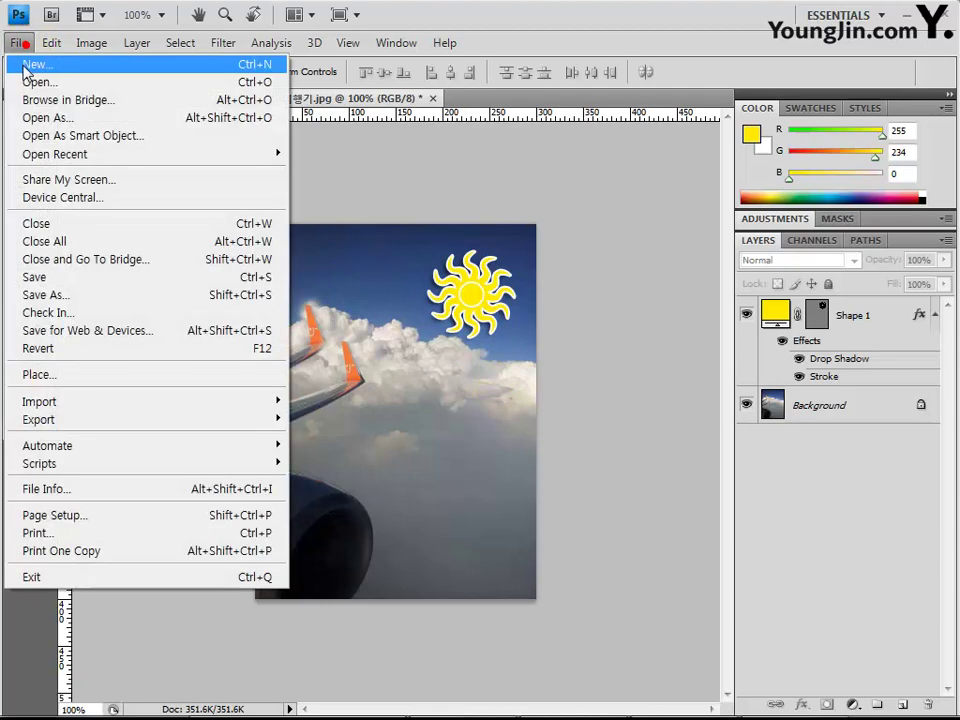
{"action": "left_click", "coordinate": [115, 296]}
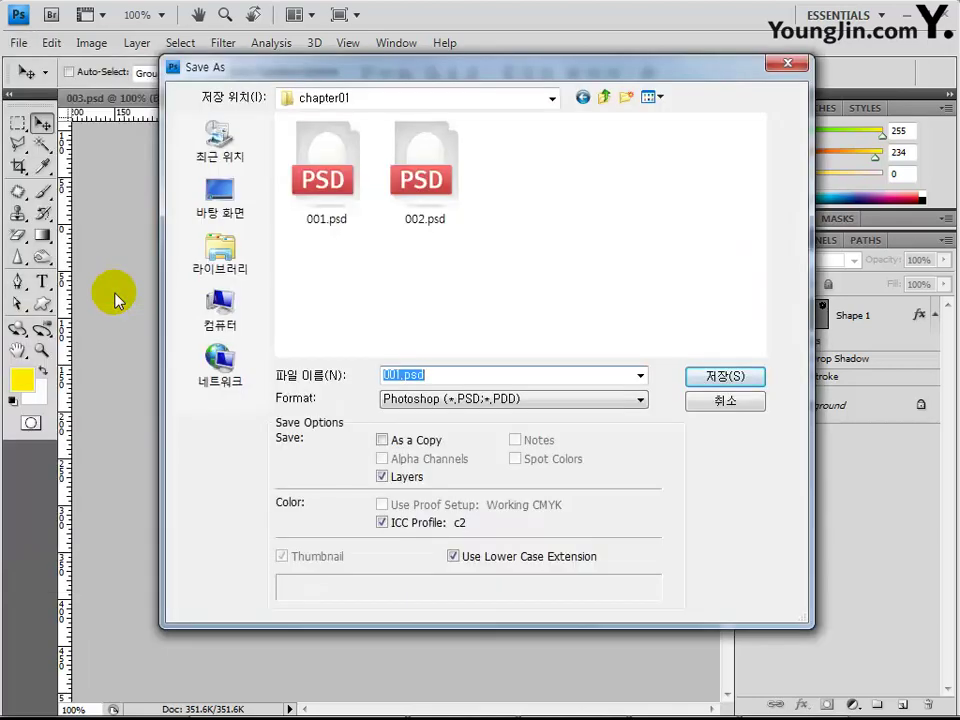
{"action": "type", "text": "003"}
{"action": "key", "text": "Return"}
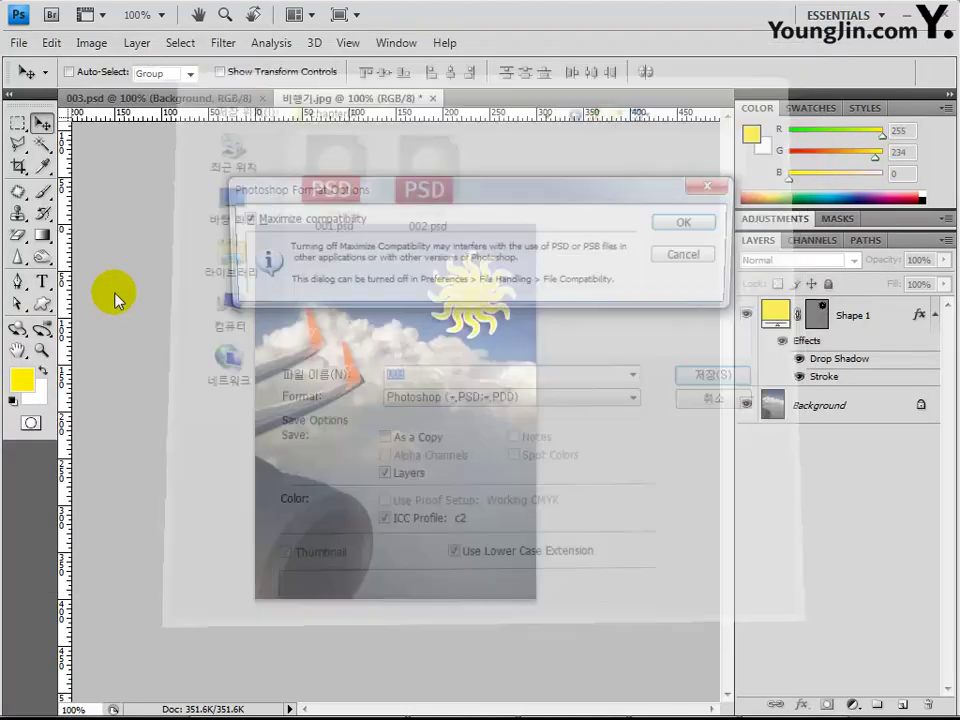
Save a JPEG version of 003 in the chapter01 folder at quality 8 (High).
{"action": "left_click", "coordinate": [14, 44]}
{"action": "left_click", "coordinate": [60, 296]}
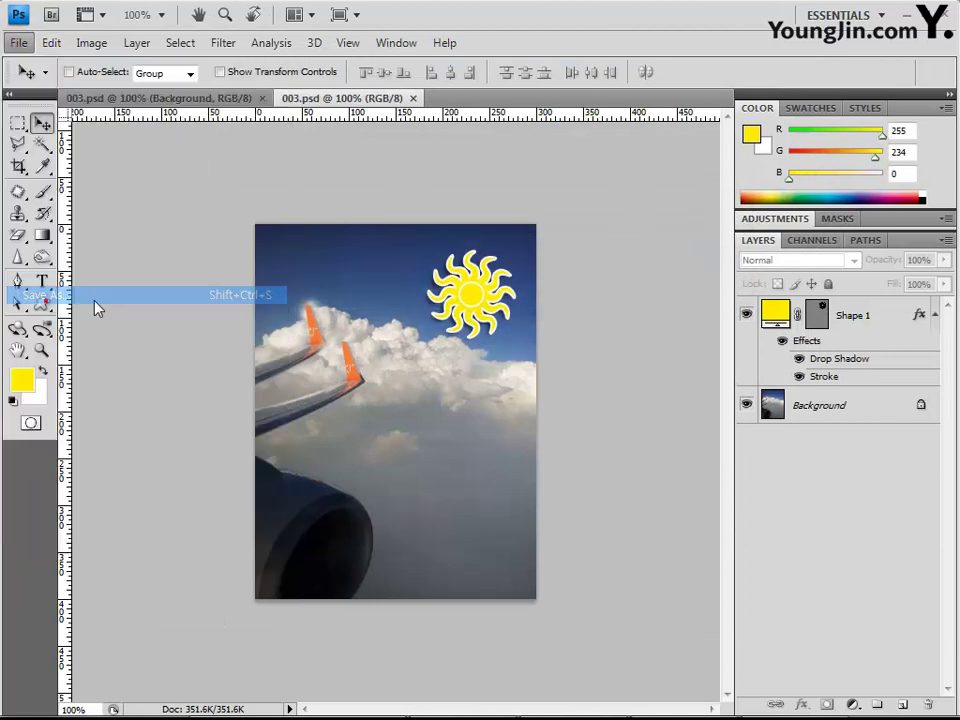
{"action": "left_click", "coordinate": [476, 399]}
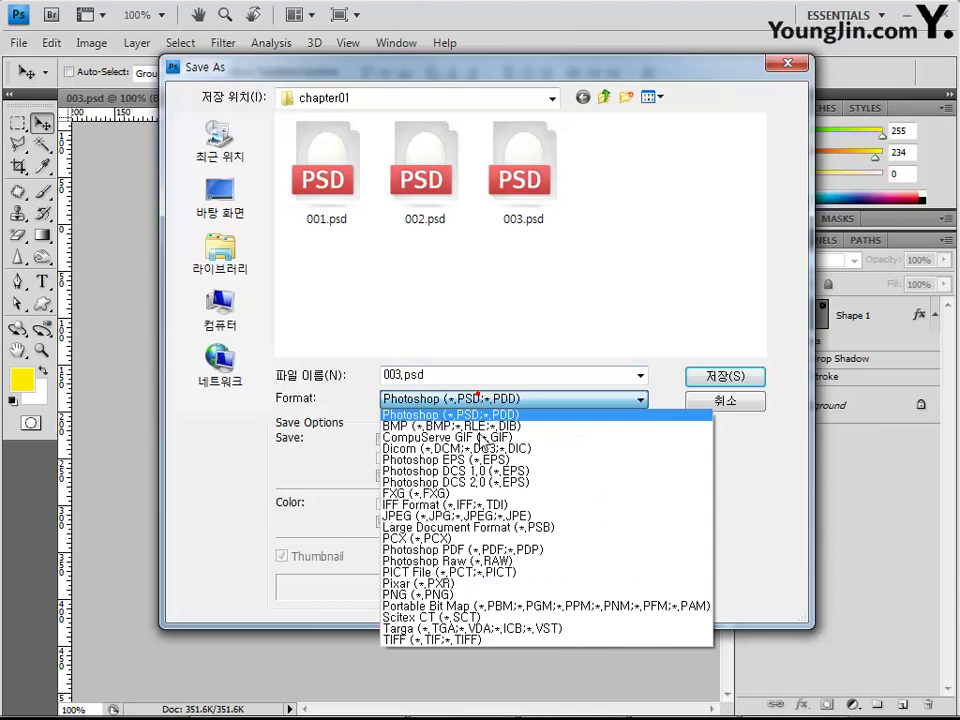
{"action": "left_click", "coordinate": [535, 512]}
{"action": "left_click", "coordinate": [716, 380]}
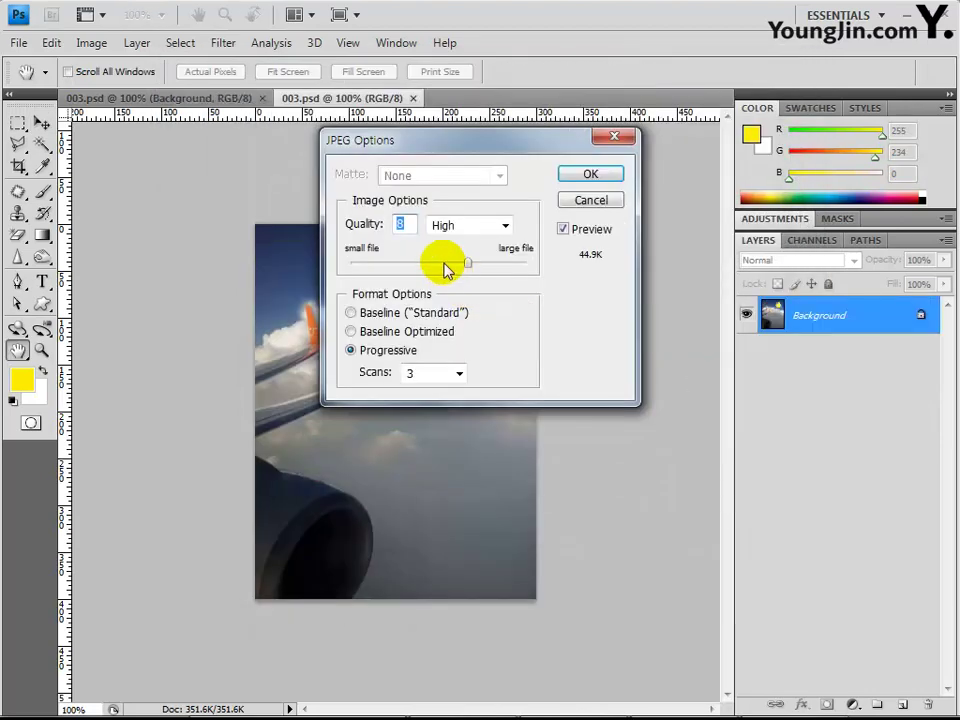
{"action": "left_click", "coordinate": [588, 176]}
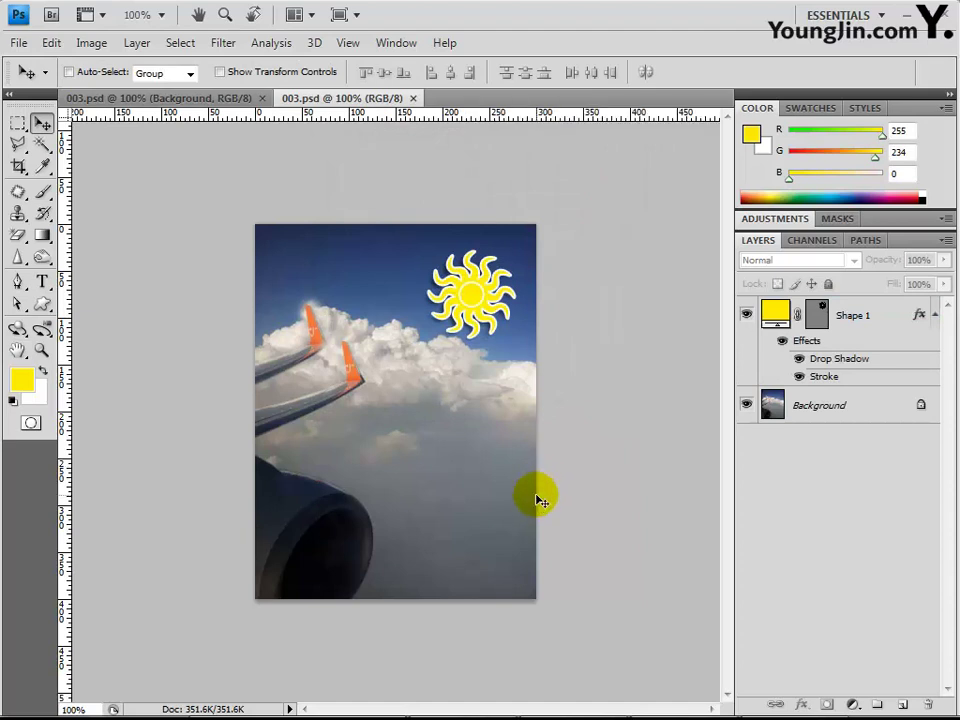